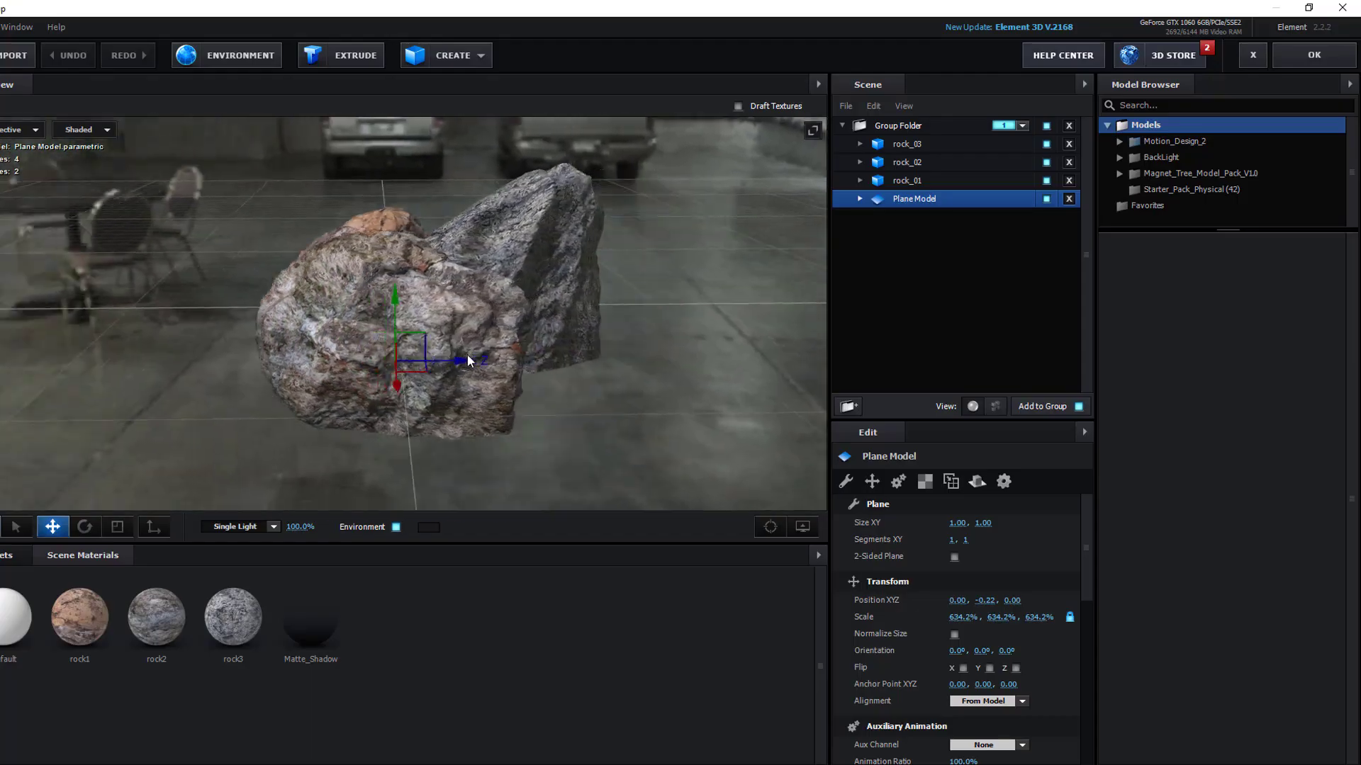
Step: Orbit the Element 3D preview camera around the rocks on the footage
left_click_drag(467, 355, 245, 355)
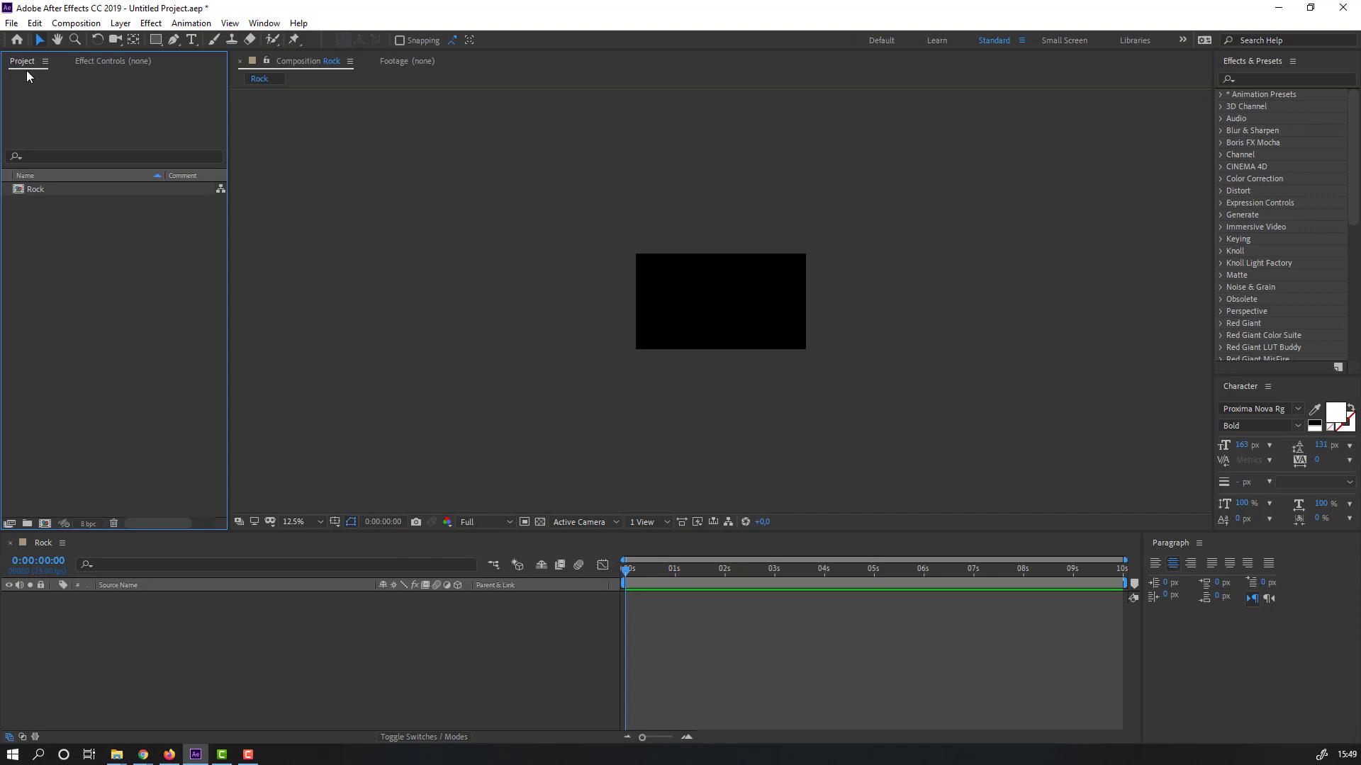
Step: Import clip 19.mp4 and place it in the Rock composition
right_click(77, 256)
mouse_move(165, 328)
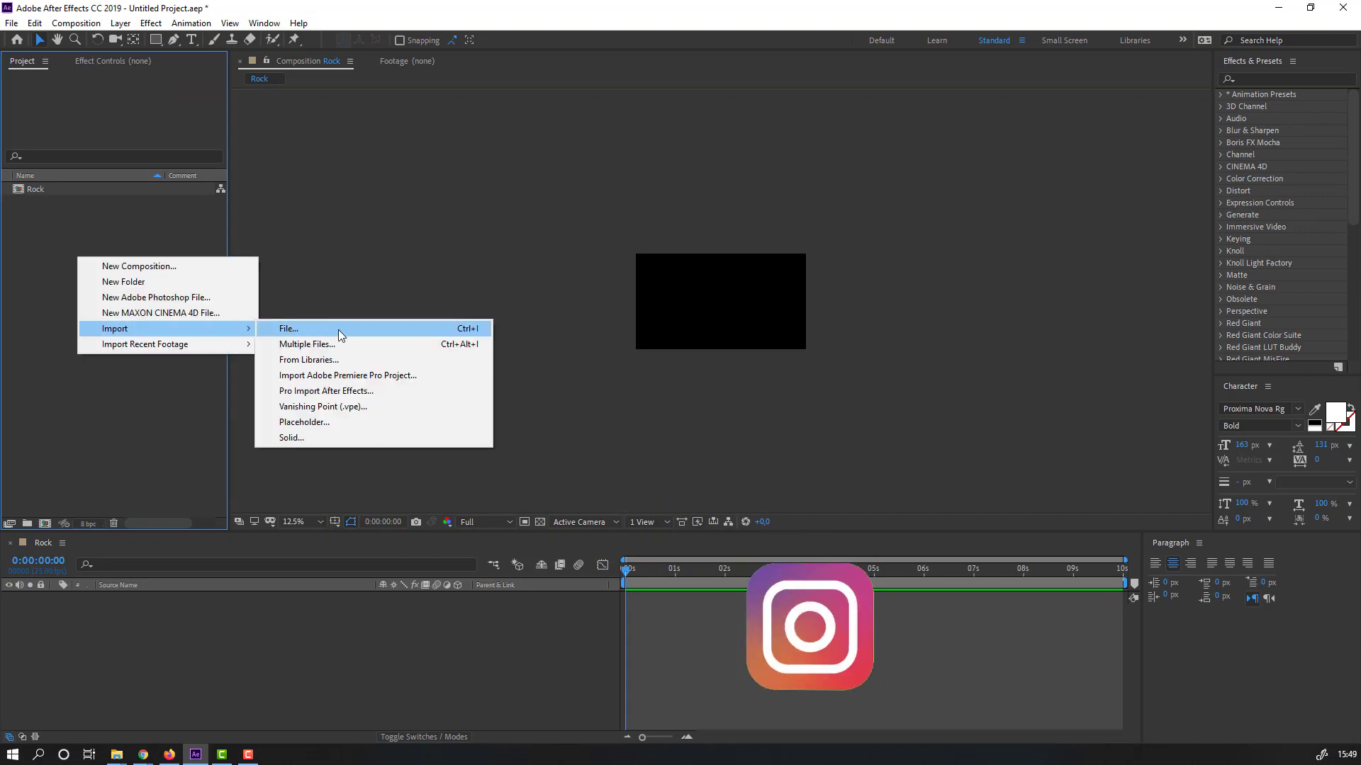
left_click(465, 333)
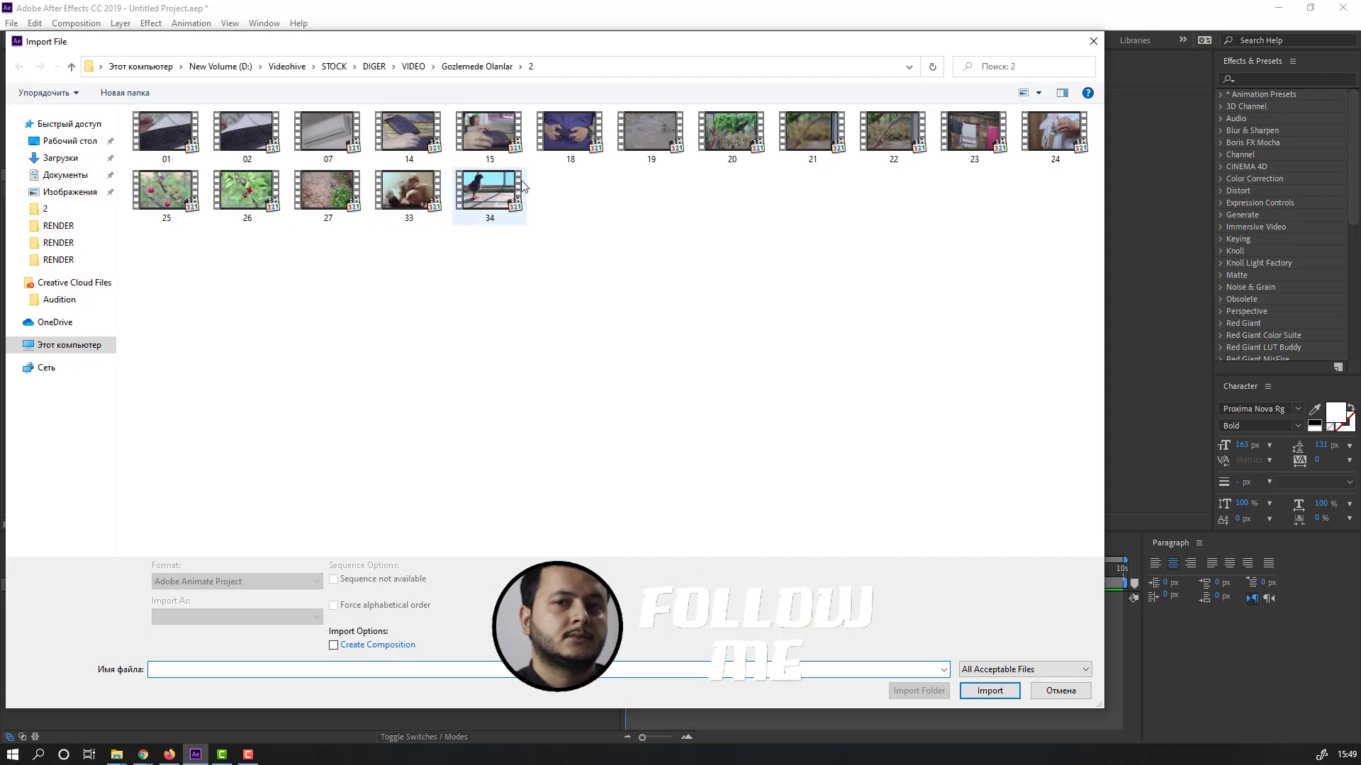
left_click(638, 136)
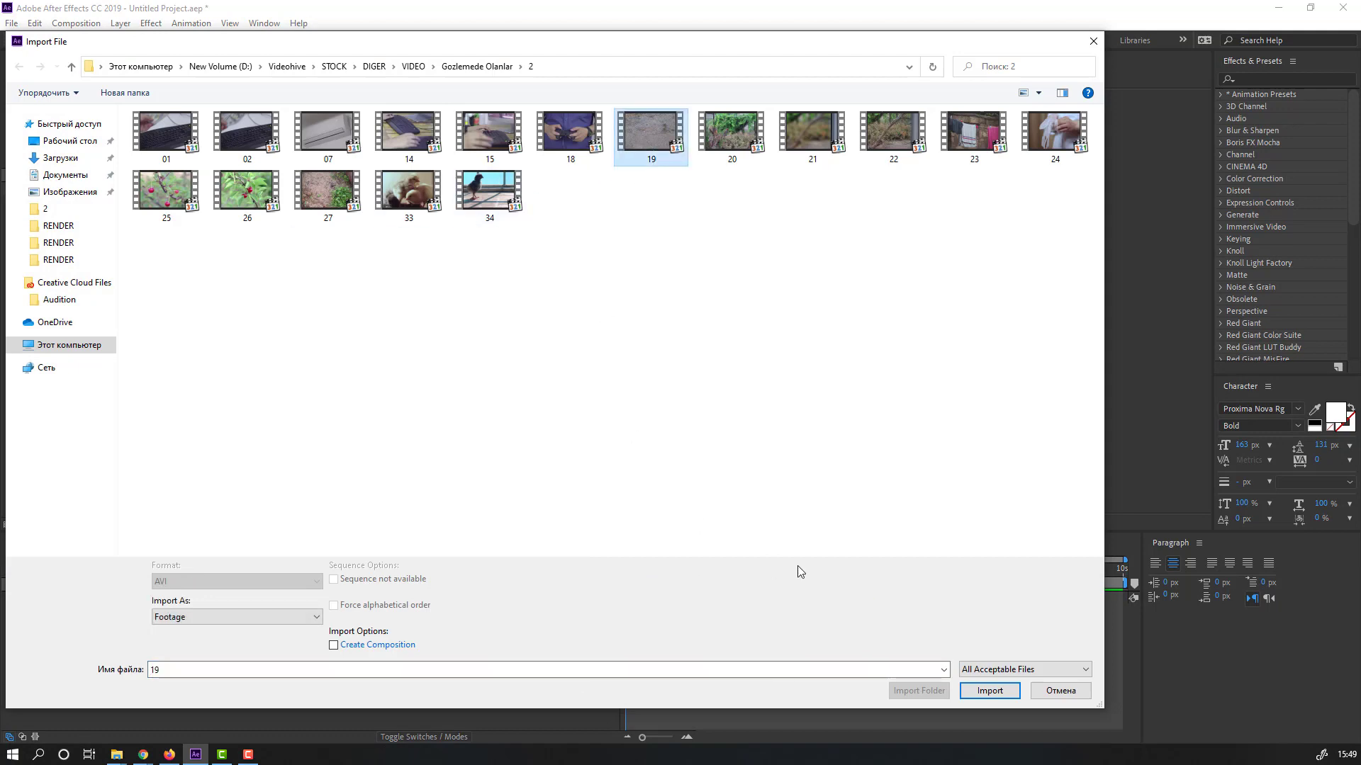
left_click(988, 690)
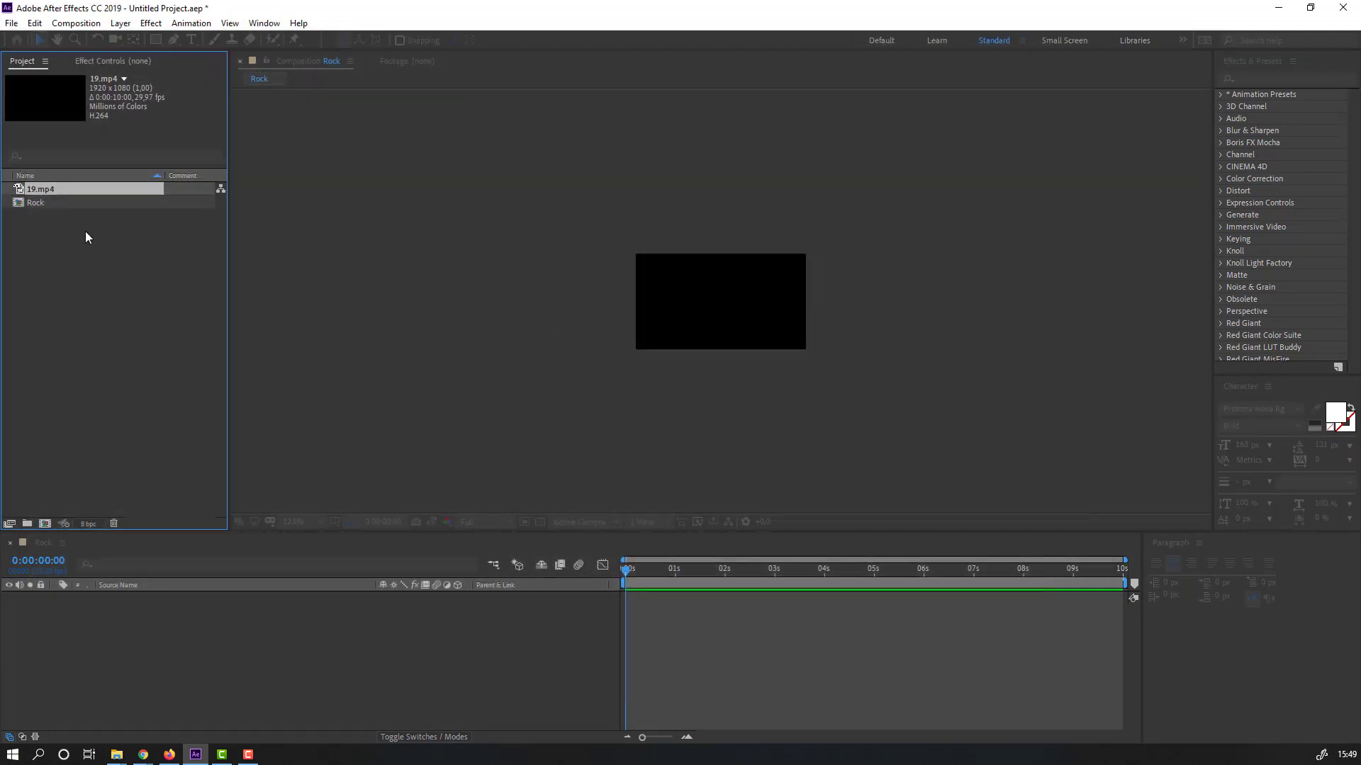
left_click_drag(34, 192, 133, 652)
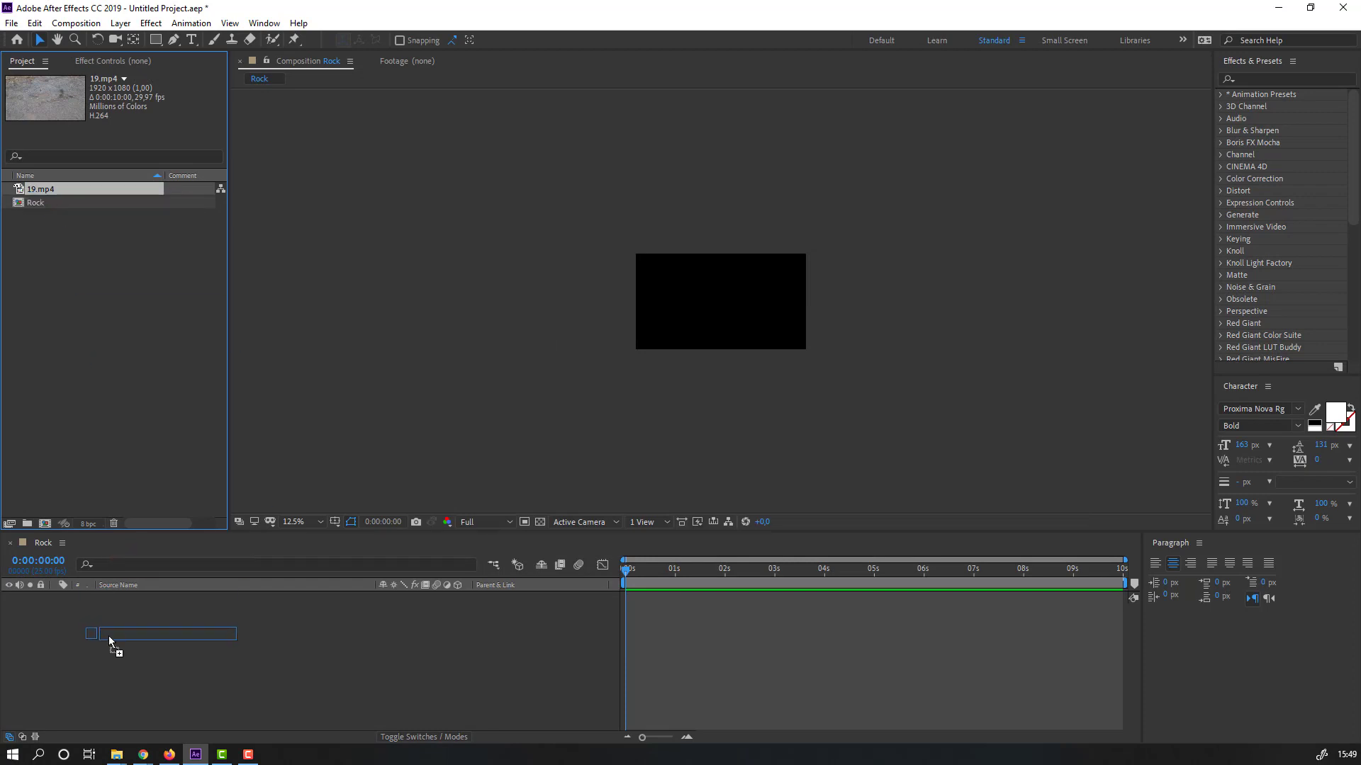
Step: Fit the preview to the viewer, scrub the clip, and set resolution to Quarter
left_click(297, 523)
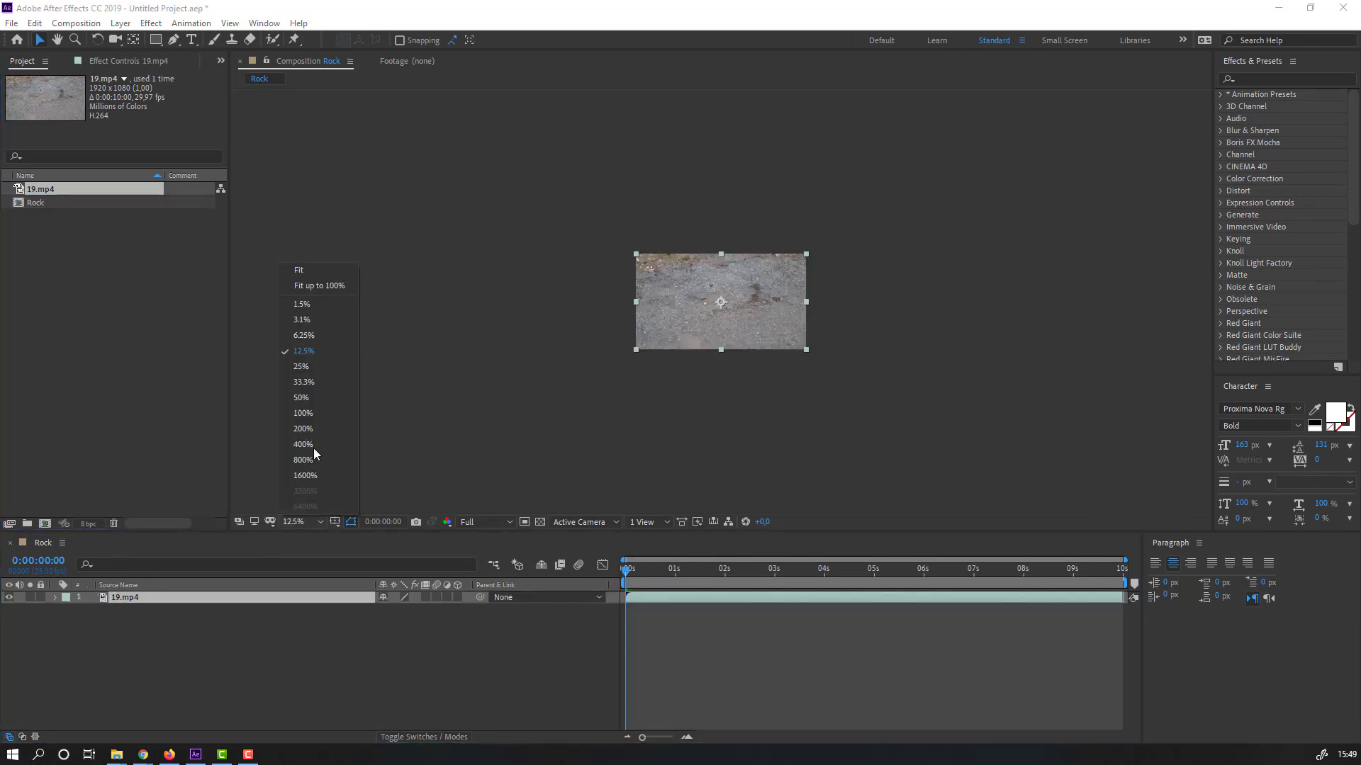
left_click(329, 287)
left_click(589, 649)
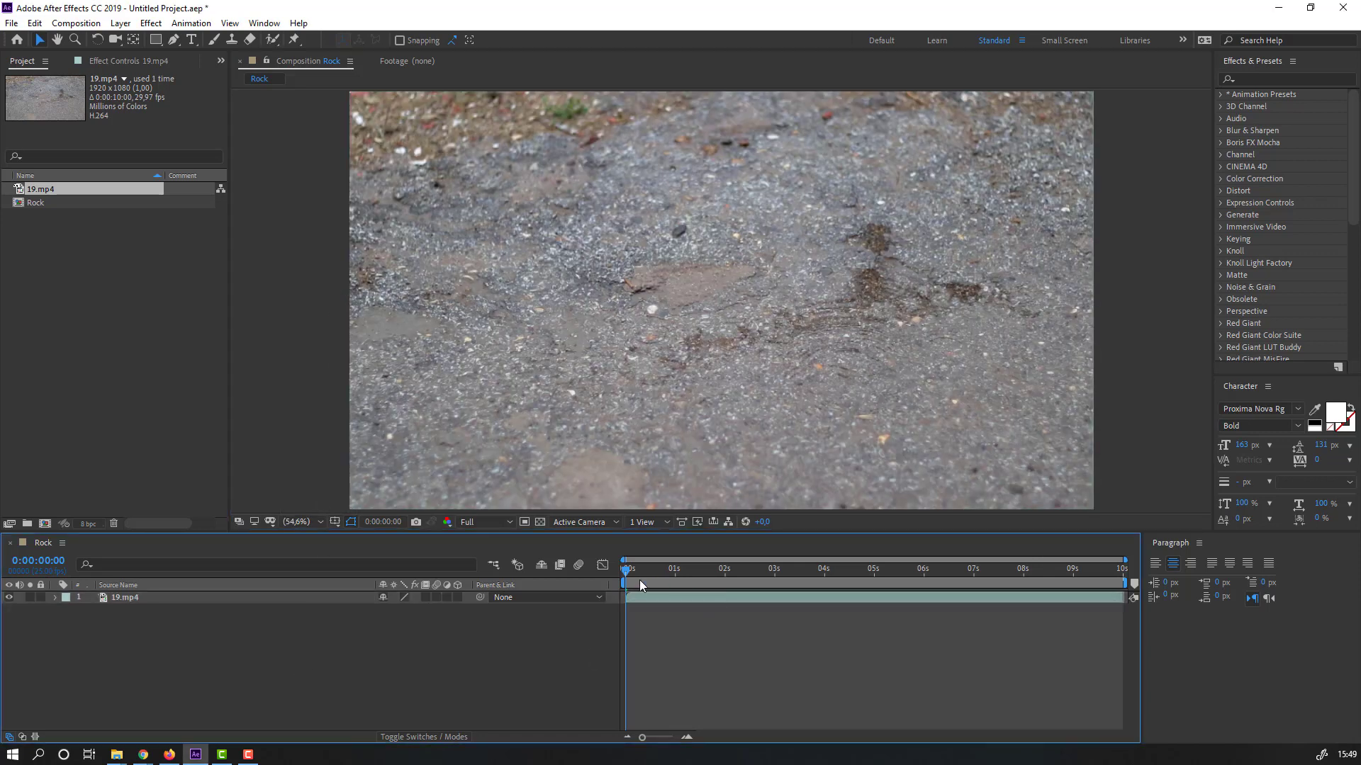
mouse_move(639, 580)
left_mouse_down()
mouse_move(859, 571)
mouse_move(326, 645)
left_mouse_up()
left_click(483, 528)
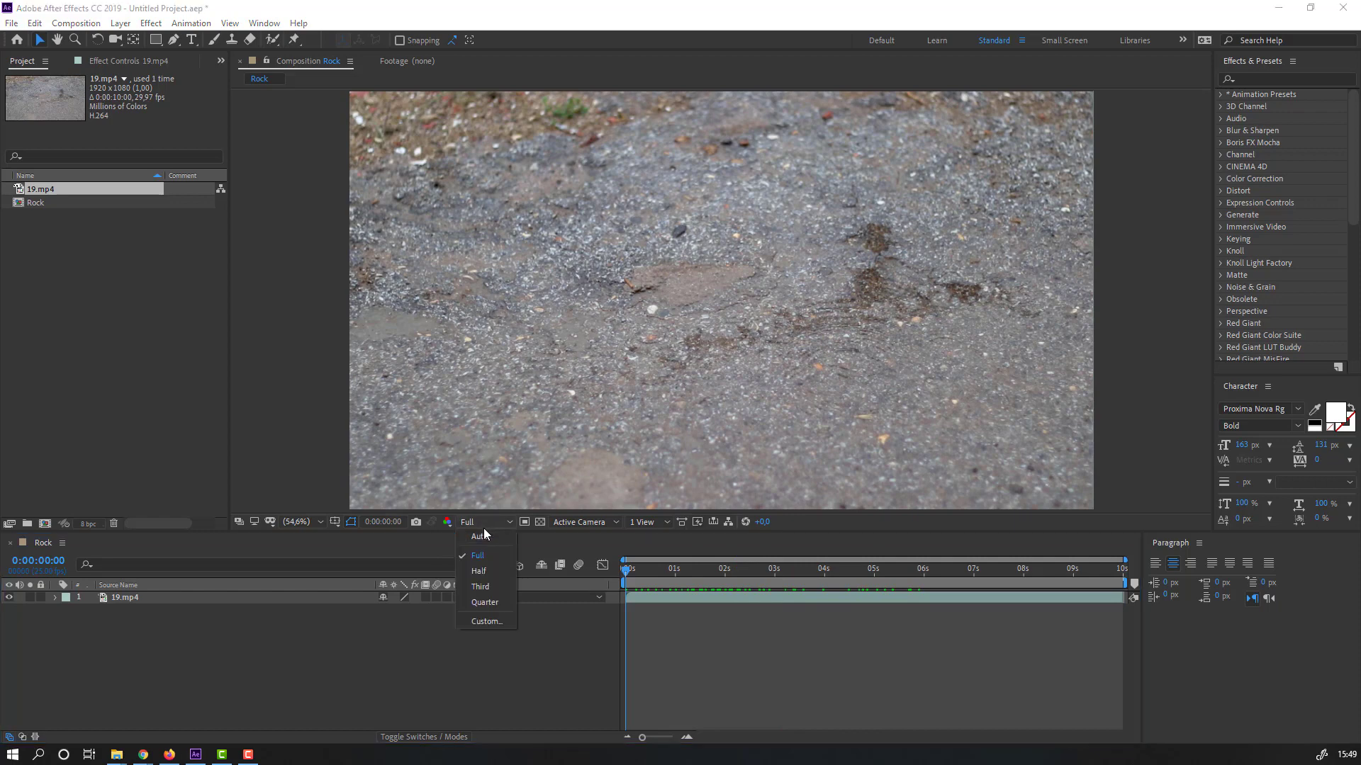
left_click(477, 603)
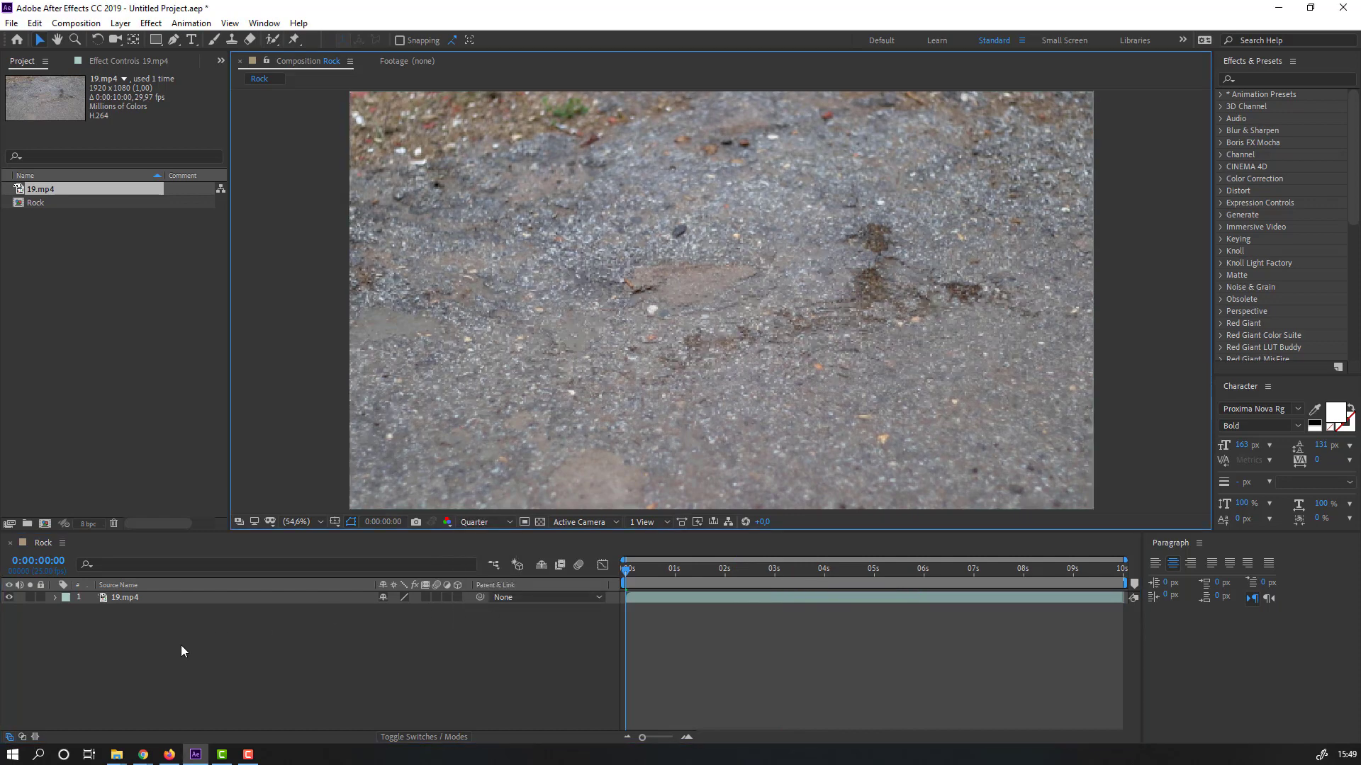
Step: Create a solid named E3D and apply the Video Copilot Element effect to it
right_click(134, 645)
mouse_move(167, 481)
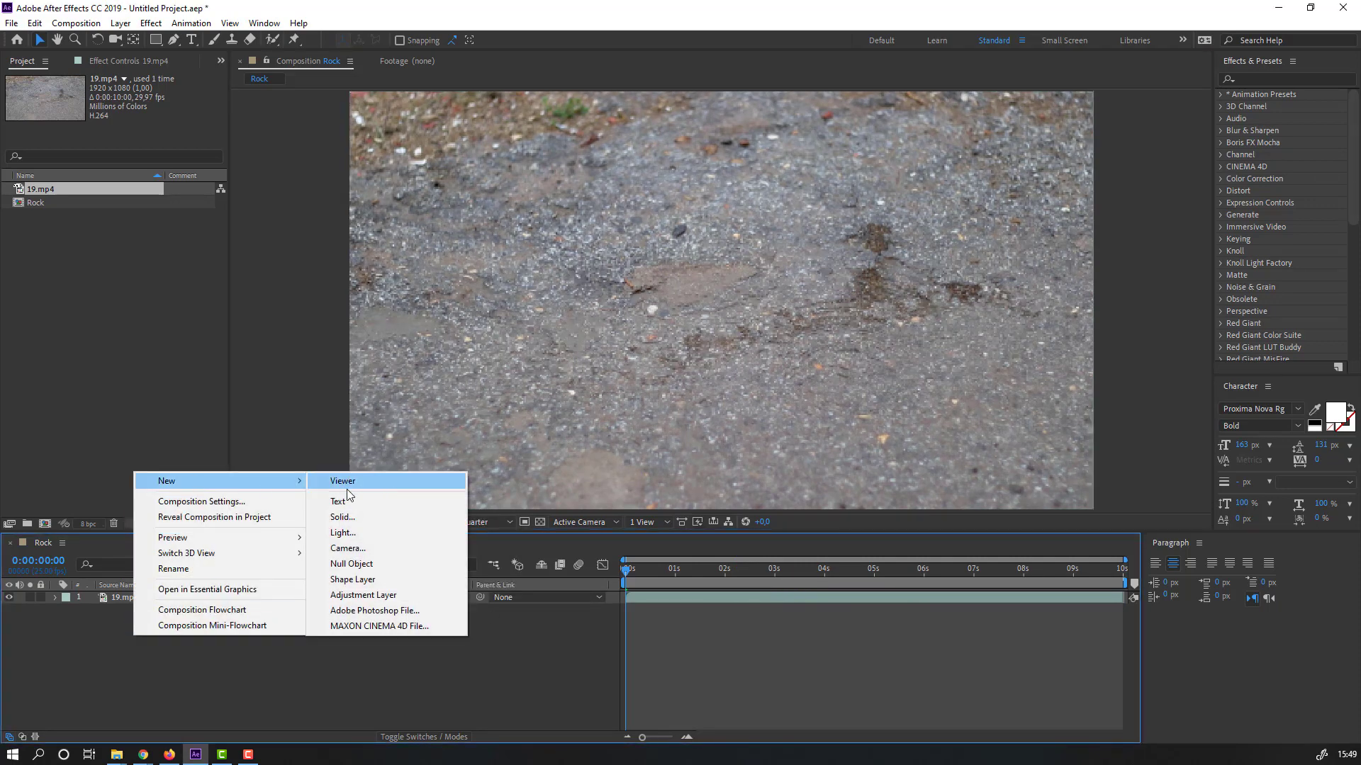
left_click(352, 521)
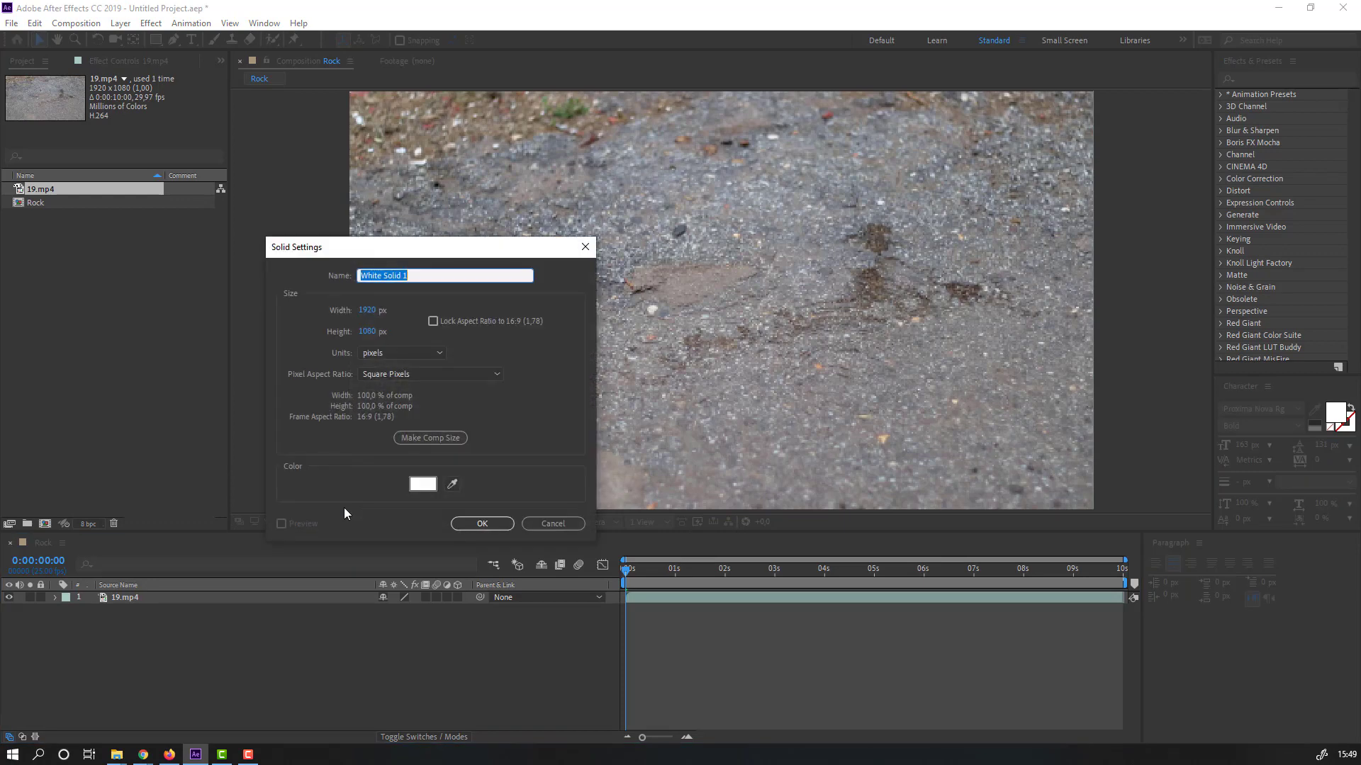
type("D")
left_click(475, 523)
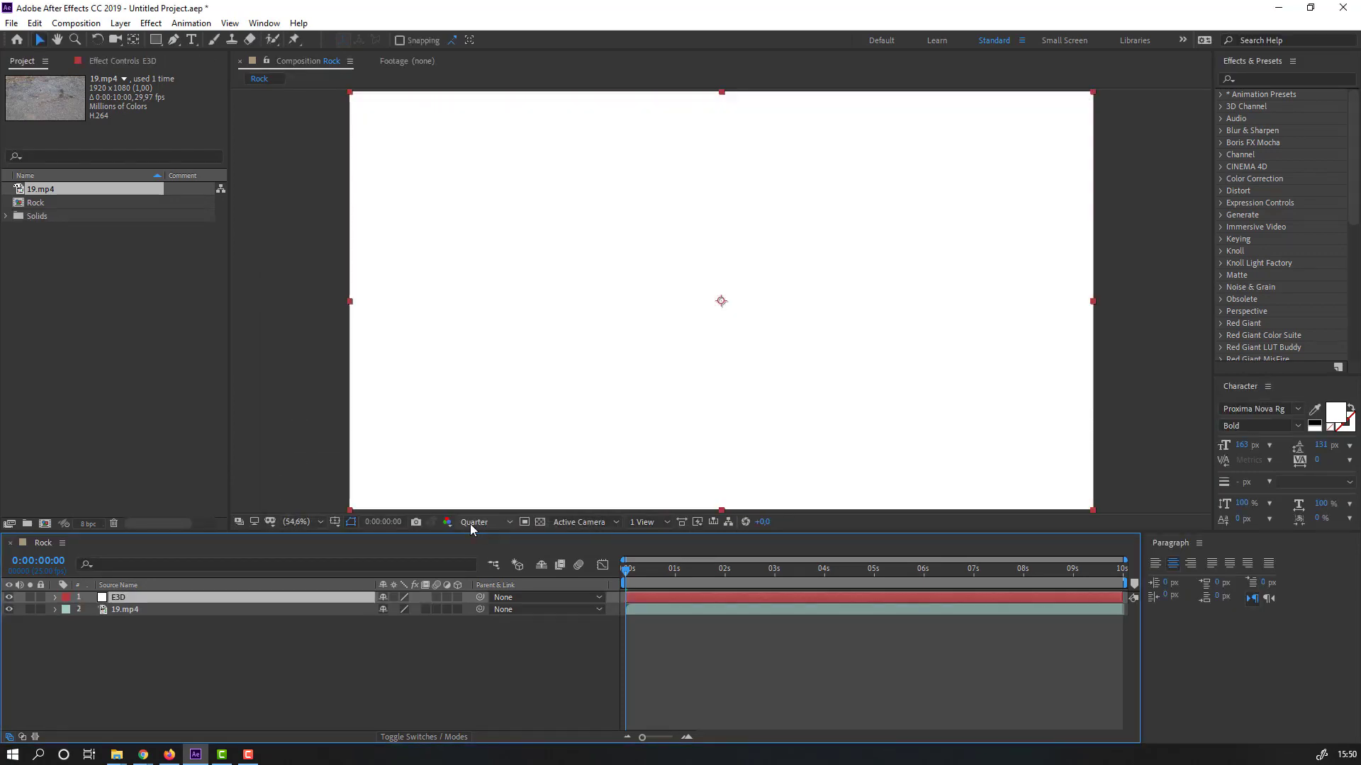
left_click(151, 23)
mouse_move(217, 755)
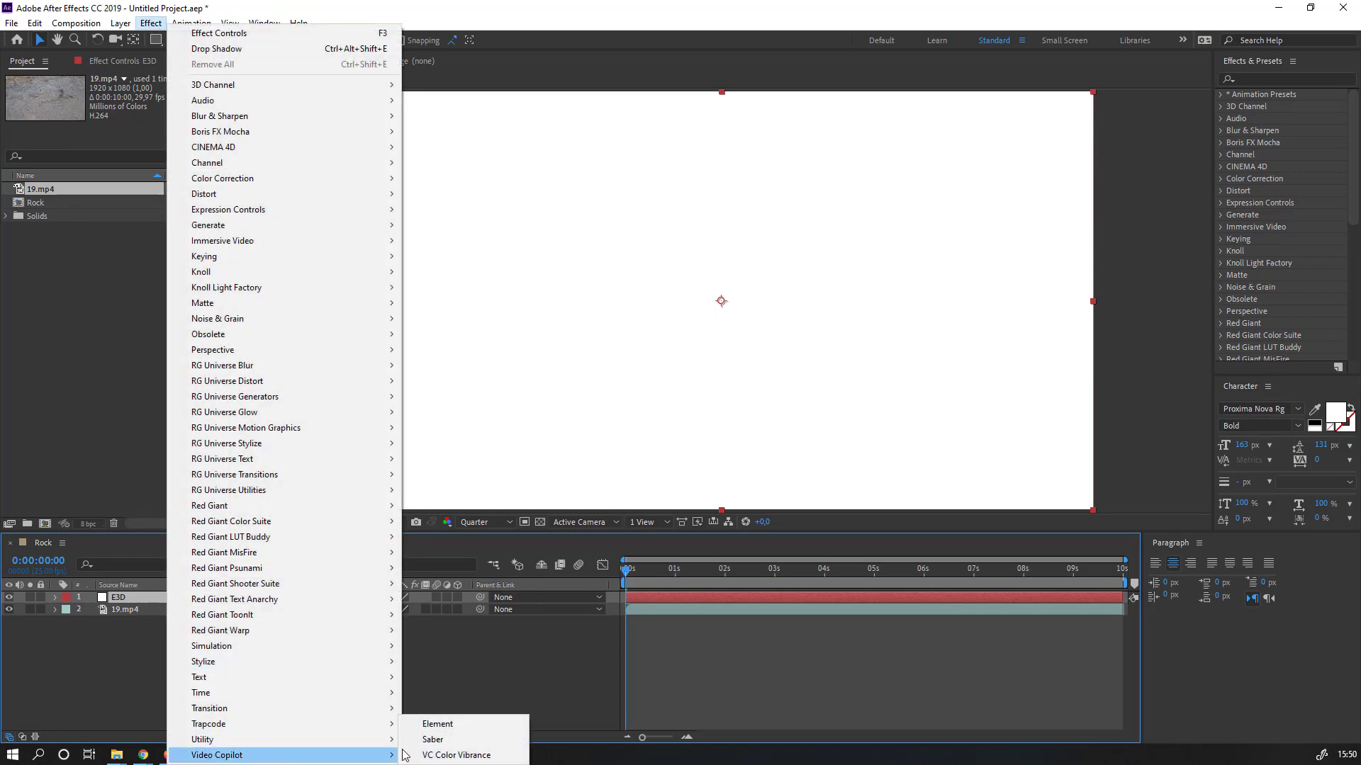
left_click(438, 725)
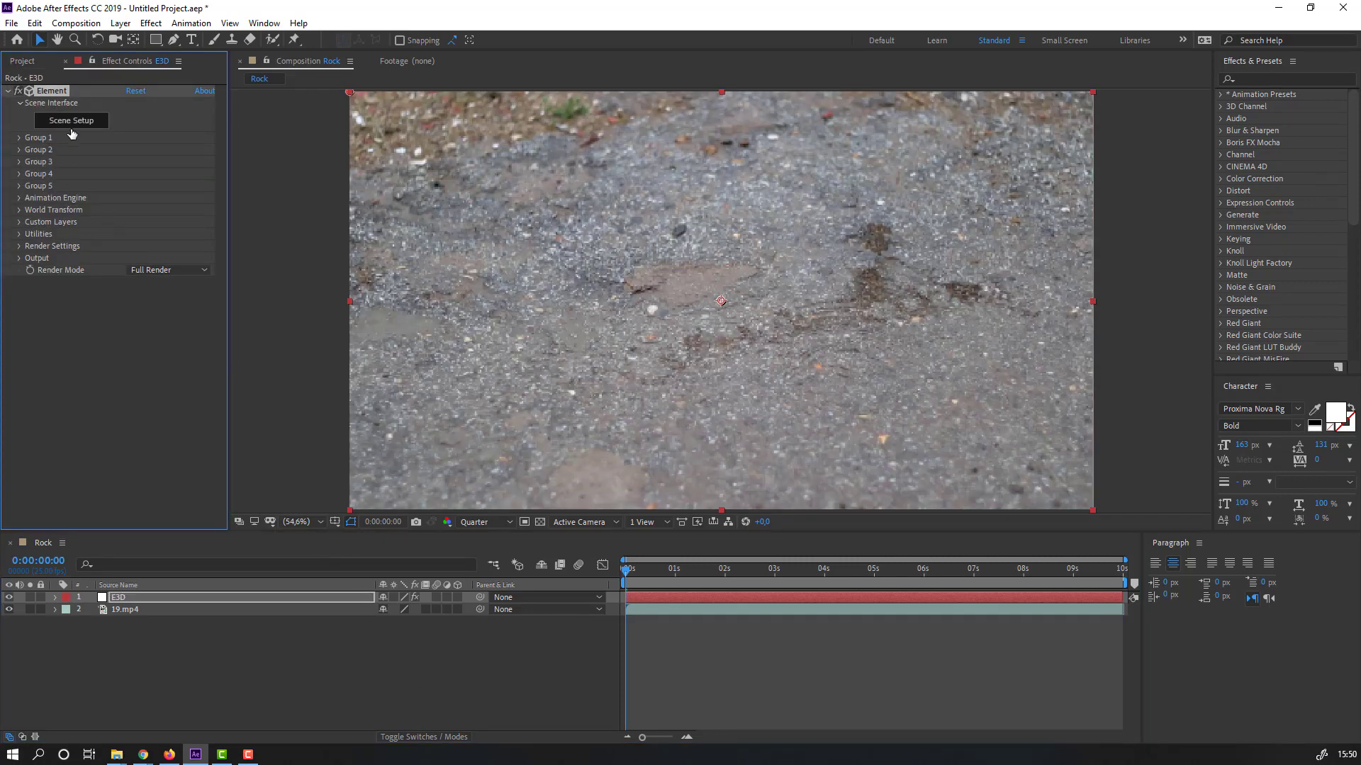
Step: Add a plane model in Element 3D Scene Setup and scale it to 326%
left_click(73, 120)
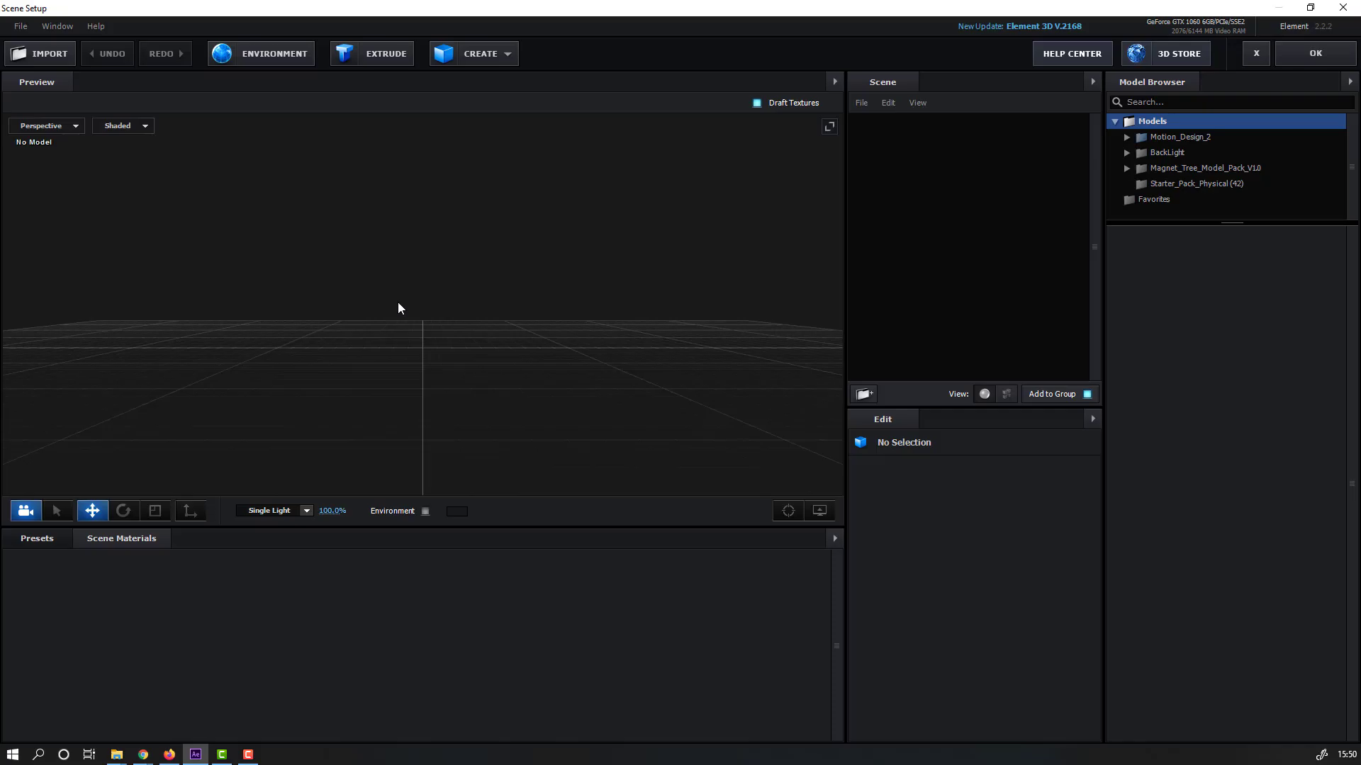
left_click(462, 59)
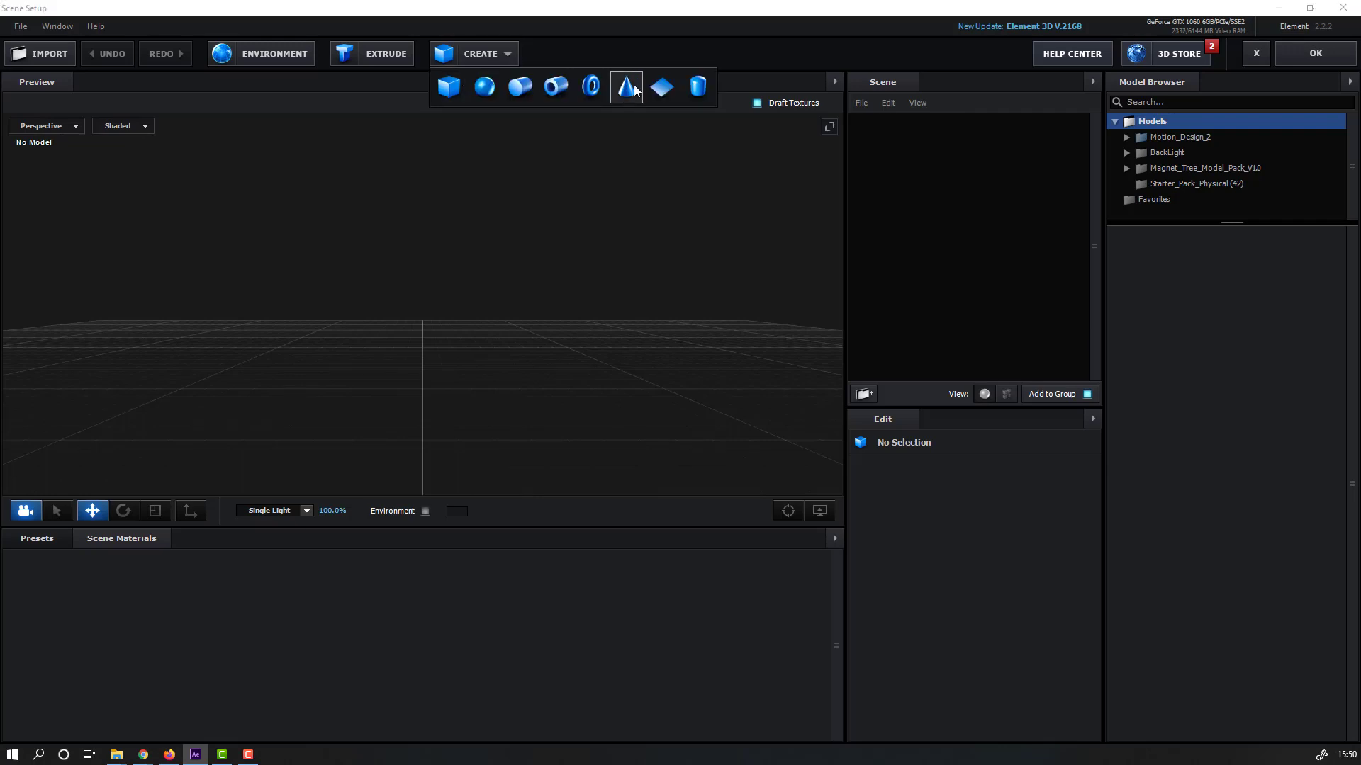
left_click(661, 91)
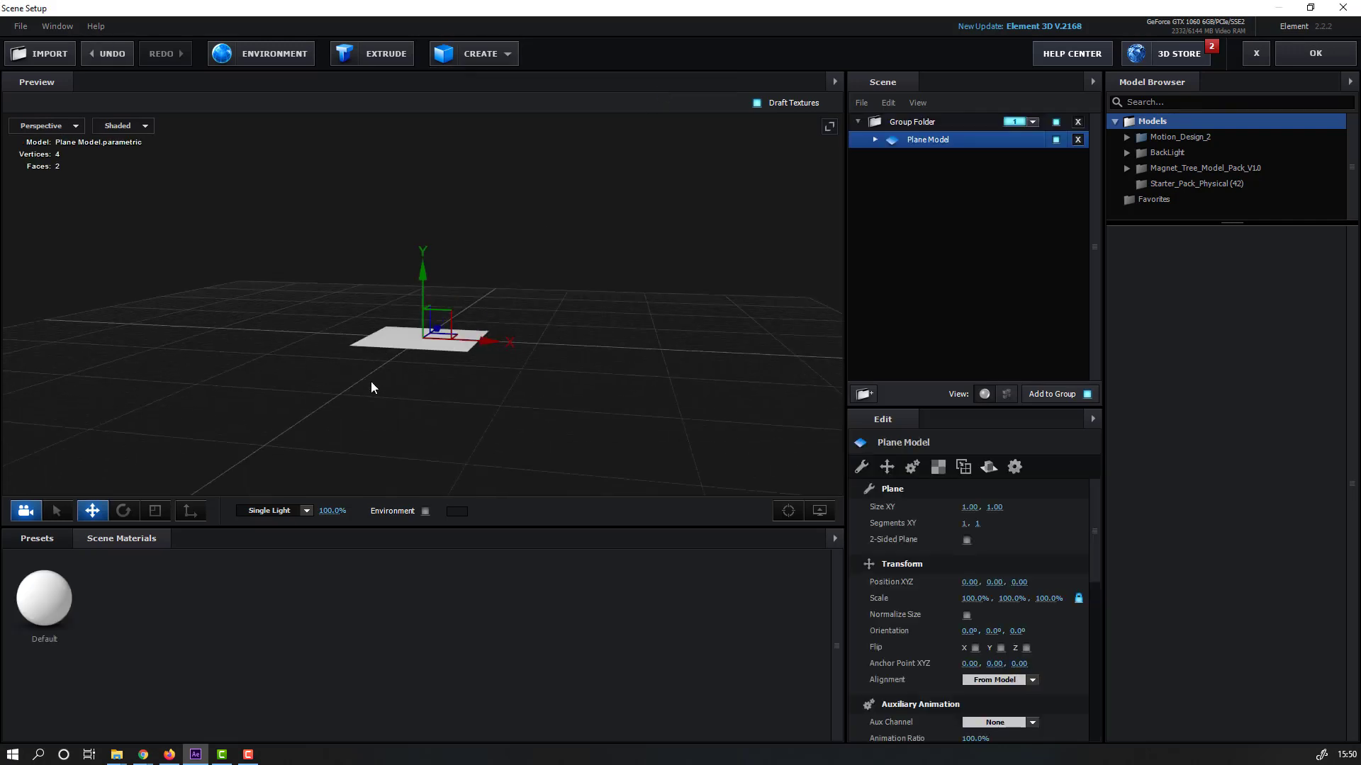
left_click_drag(435, 363, 359, 388)
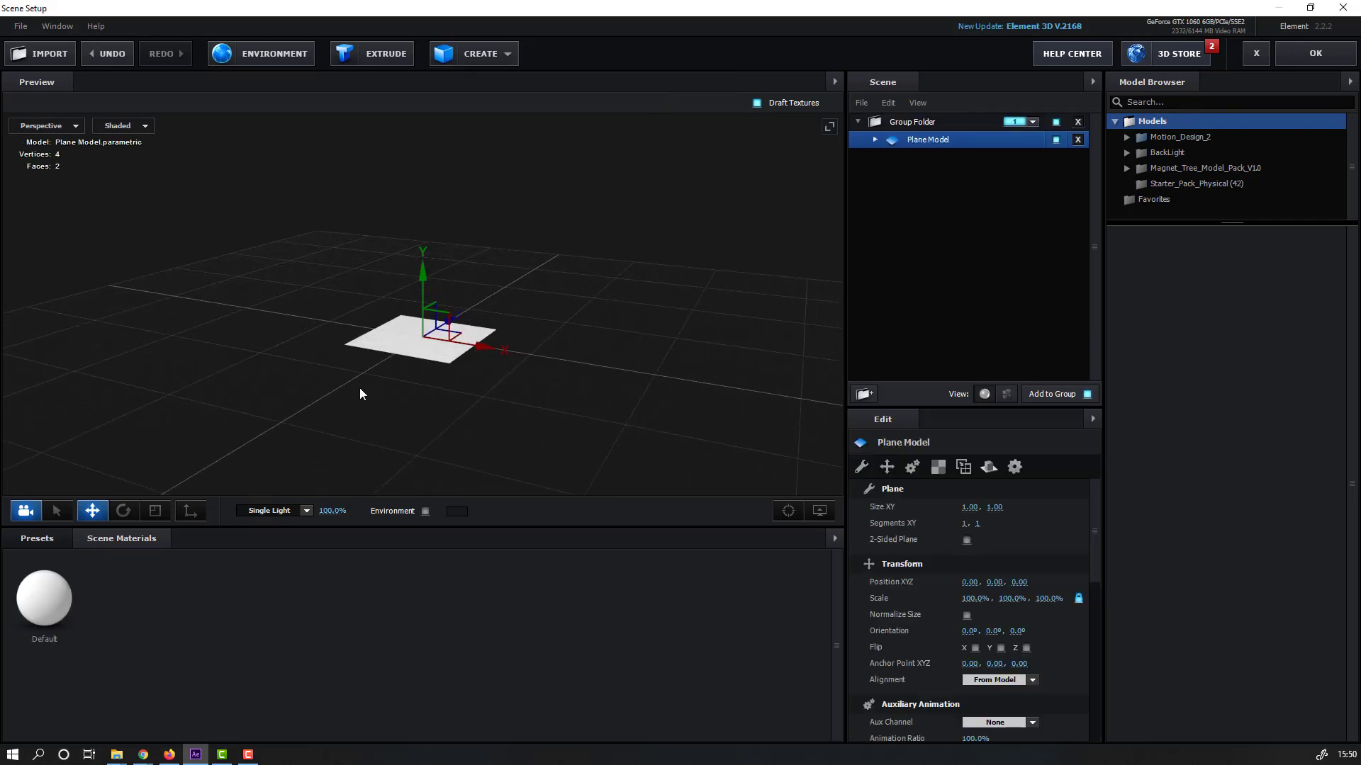
left_click(154, 510)
left_click_drag(423, 336, 547, 265)
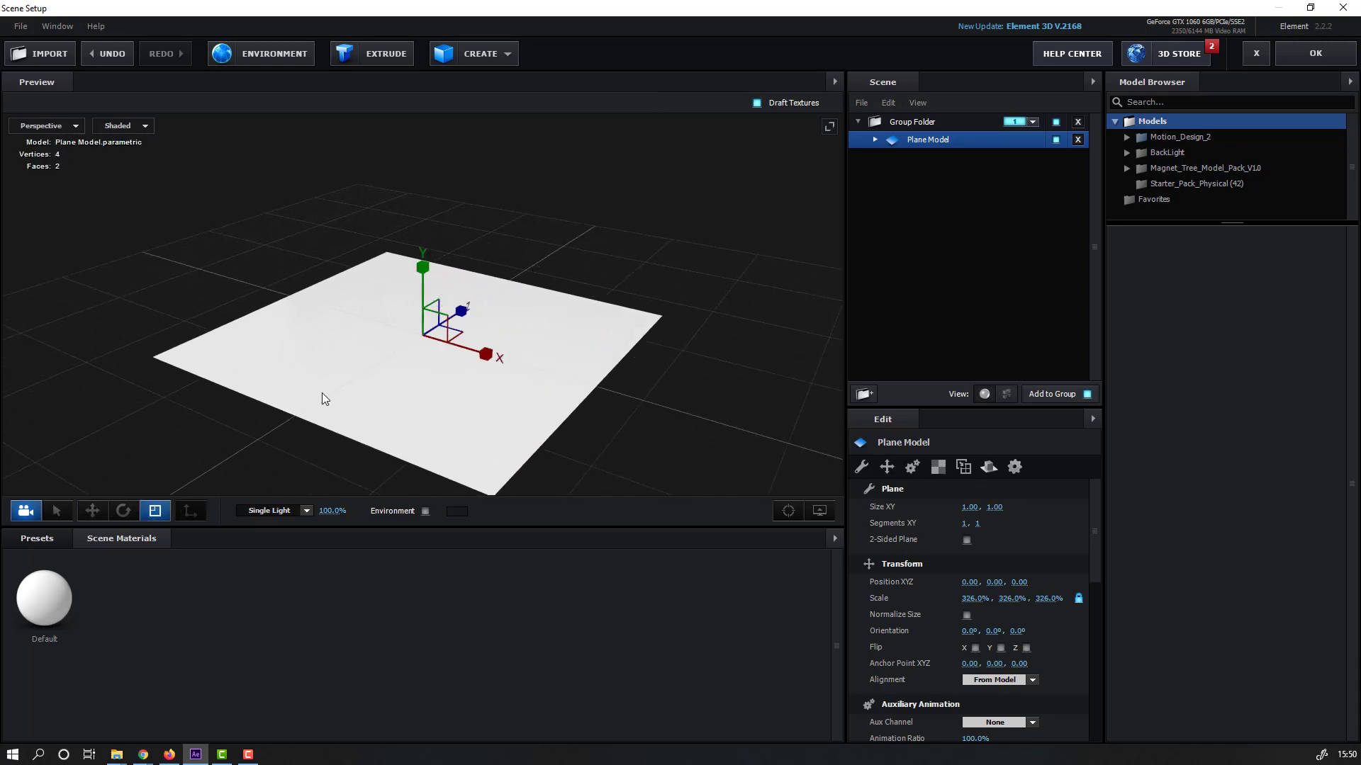
left_click(92, 510)
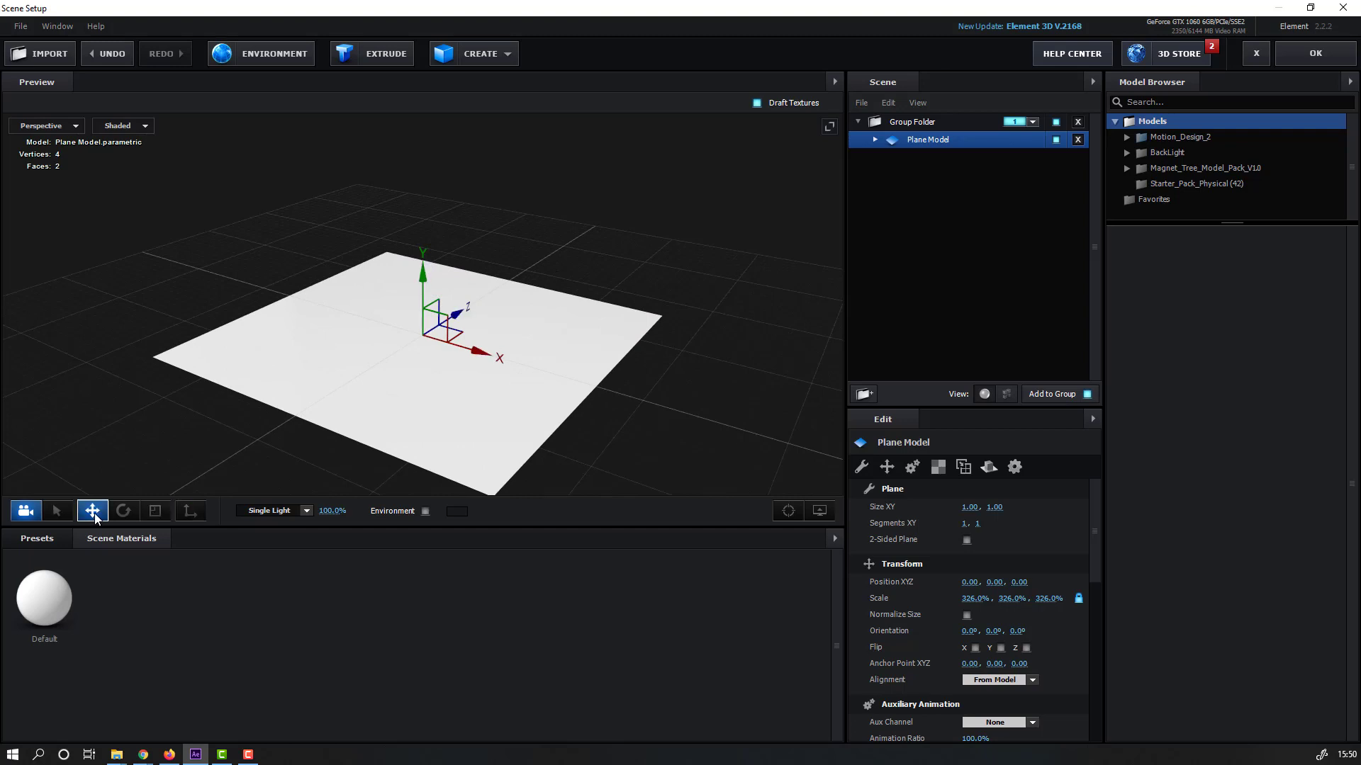
left_click_drag(531, 395, 613, 348)
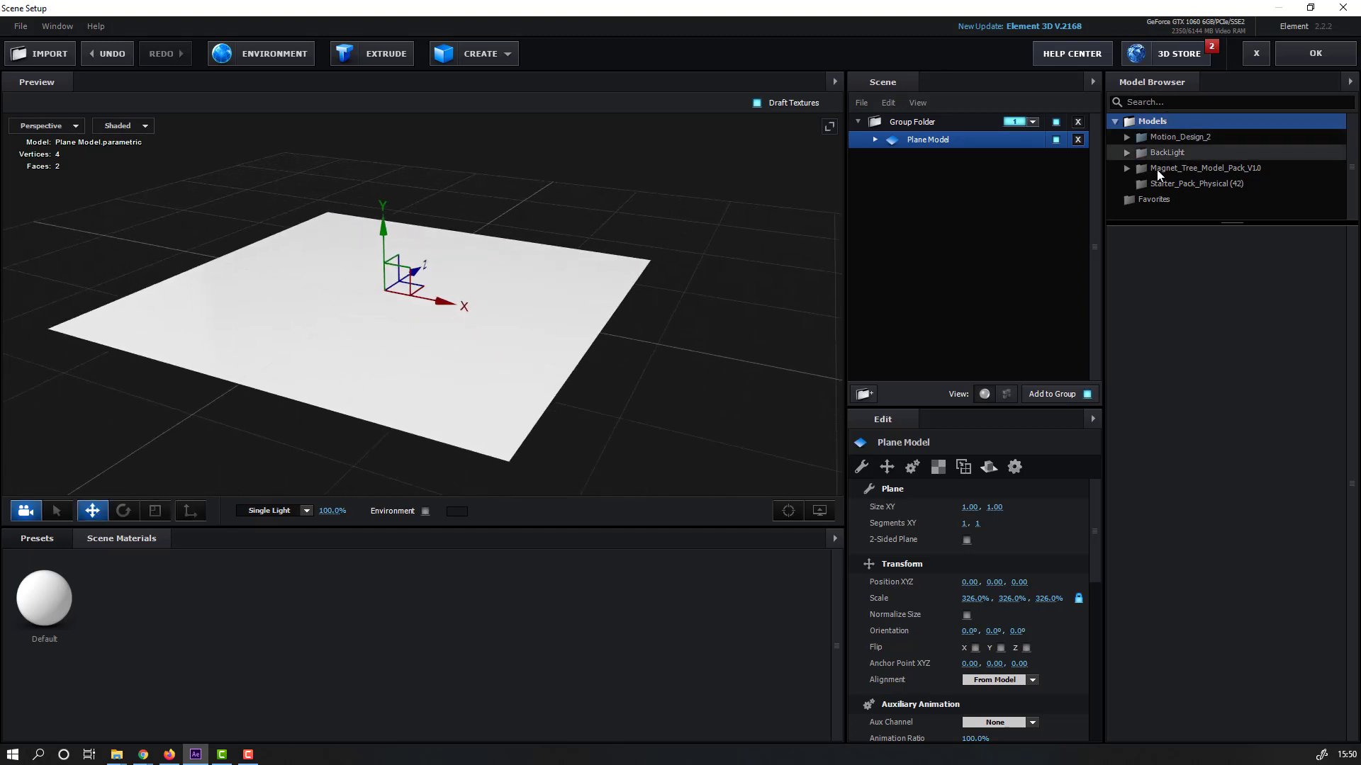
Step: Add rock_01, rock_02 and rock_03 from Starter_Pack_Physical to the scene
left_click(1187, 185)
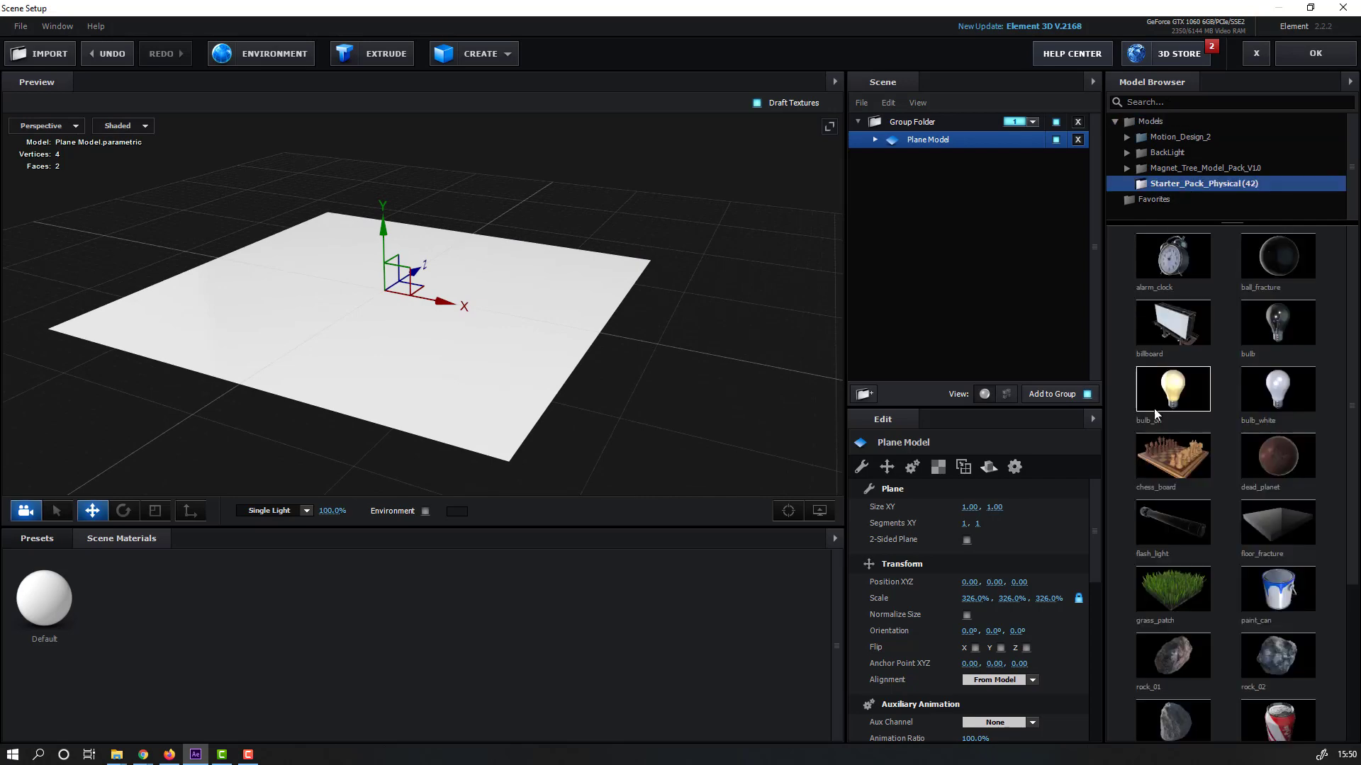
scroll(1159, 418, "down", 3)
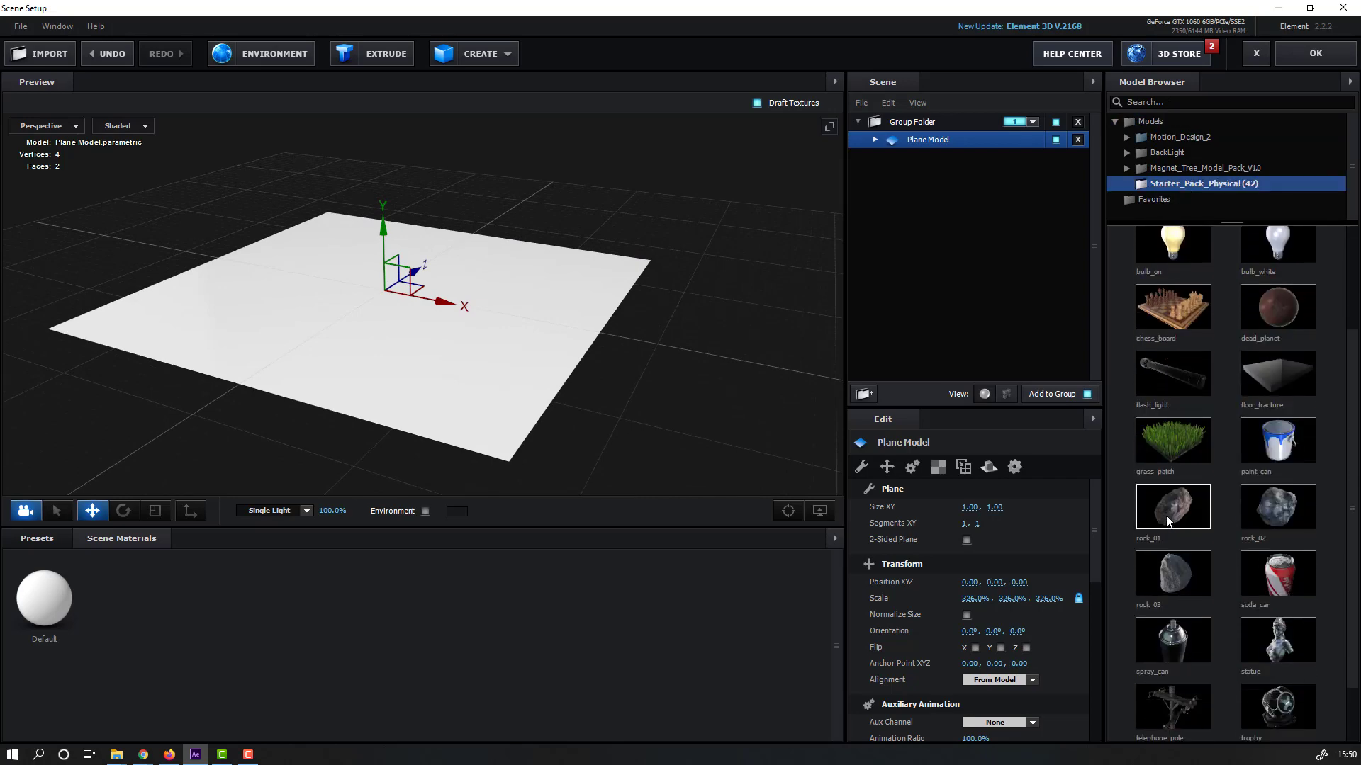
left_click(1167, 520)
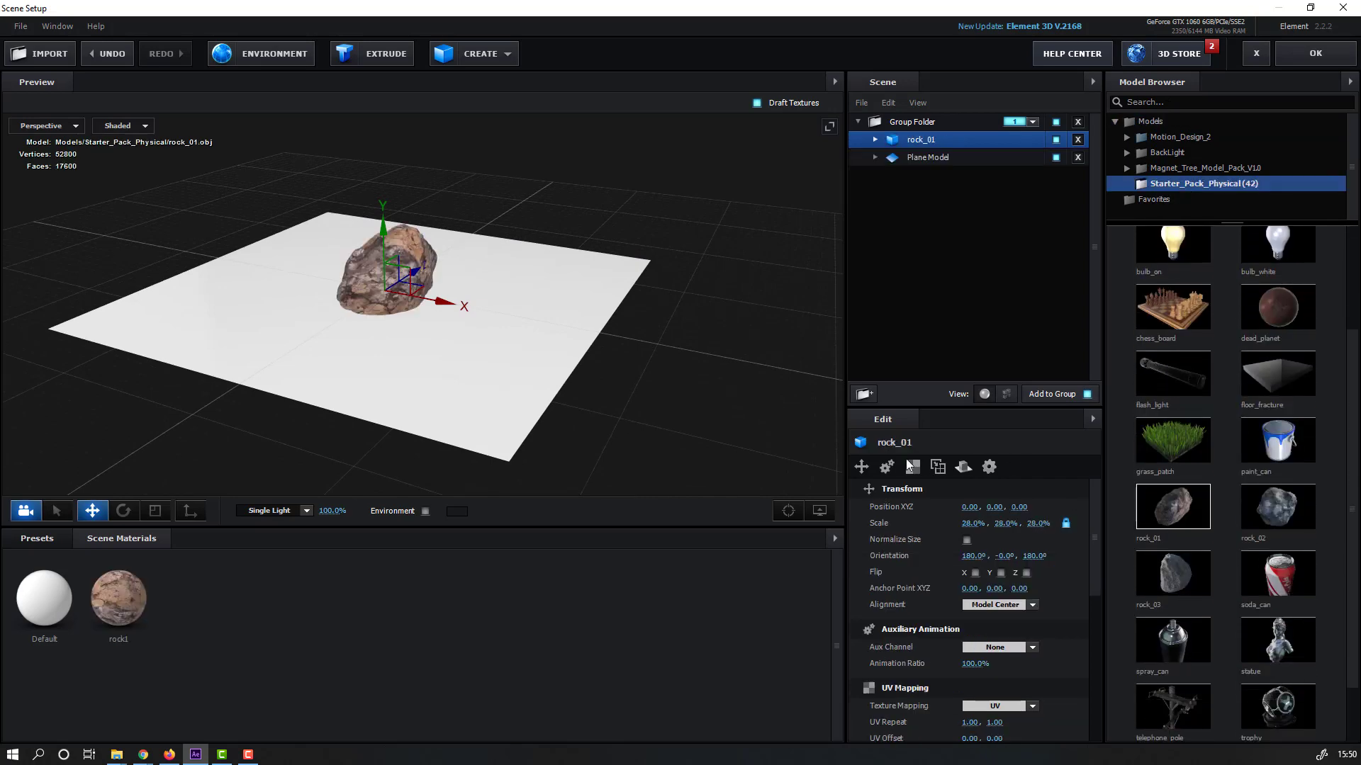
left_click(1277, 512)
left_click(1160, 574)
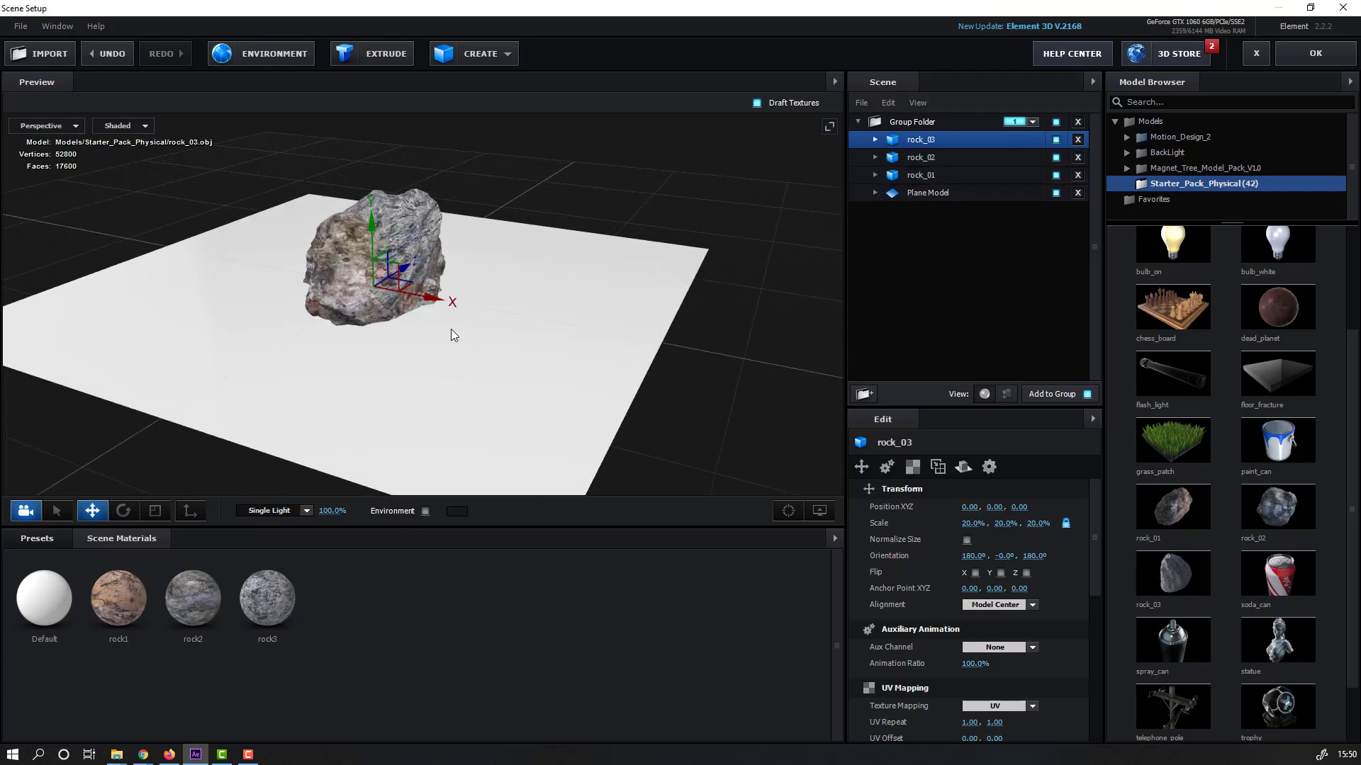
scroll(452, 334, "up", 3)
Step: Slide rock_02 sideways and move rock_01 left and toward the front
mouse_move(514, 340)
left_mouse_down()
mouse_move(547, 344)
mouse_move(485, 350)
mouse_move(414, 268)
mouse_move(489, 248)
left_mouse_up()
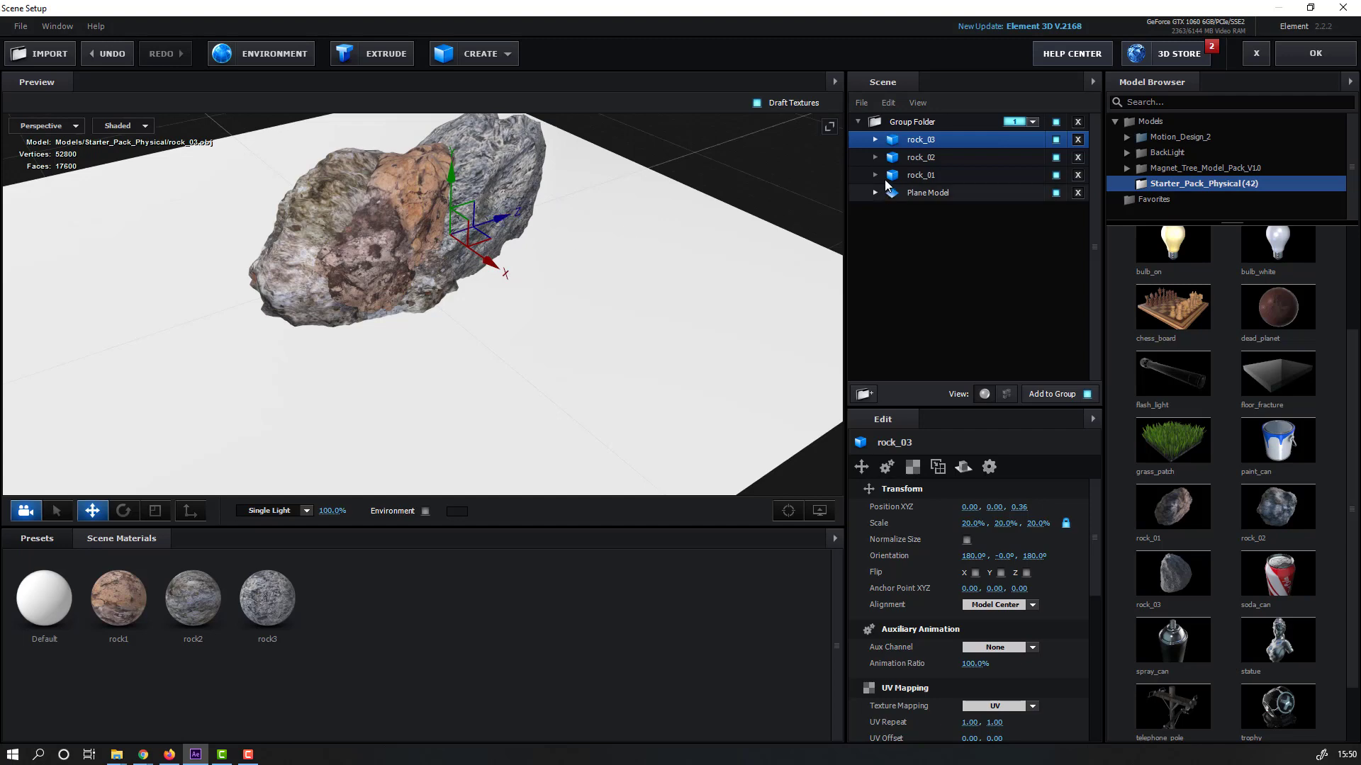
left_click(918, 157)
mouse_move(409, 278)
left_mouse_down()
mouse_move(466, 356)
mouse_move(420, 346)
left_mouse_up()
left_click(451, 295)
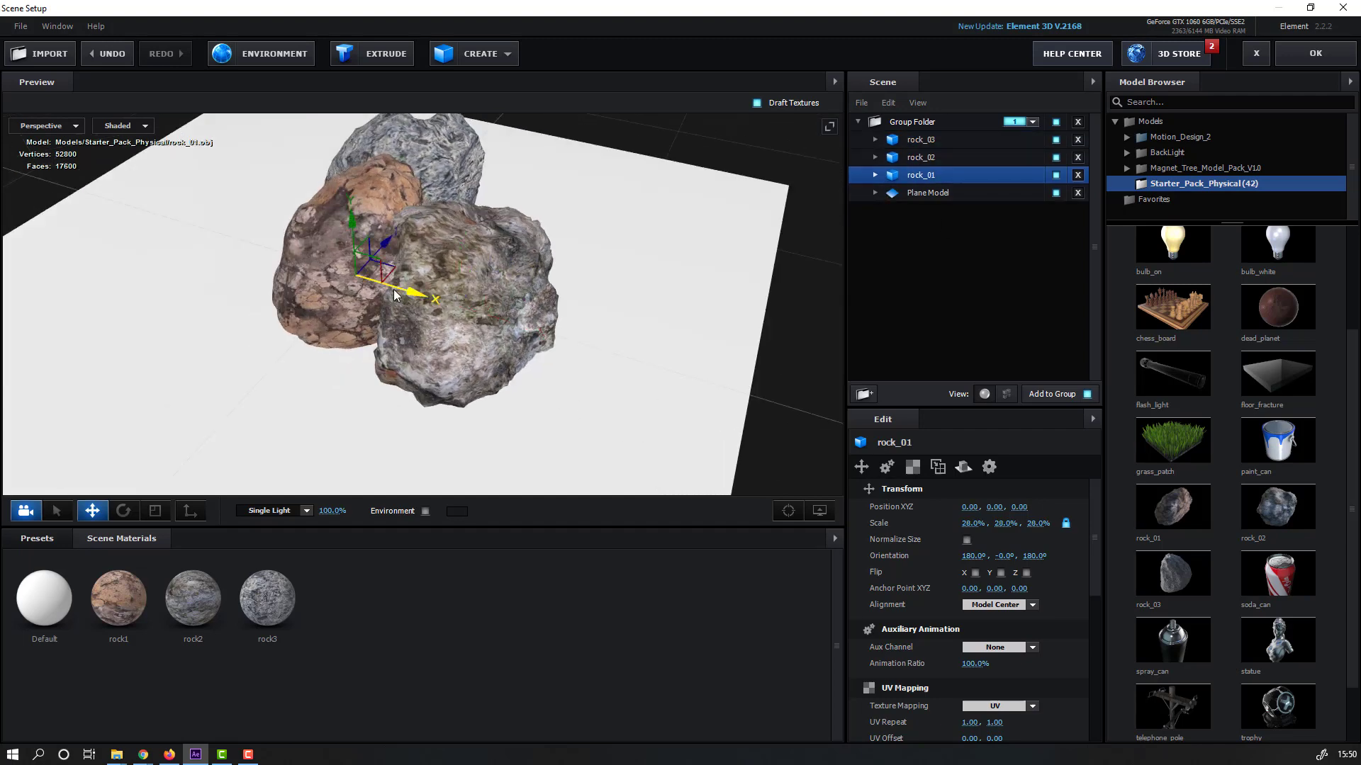
left_click_drag(394, 295, 365, 292)
mouse_move(348, 238)
left_mouse_down()
mouse_move(362, 307)
mouse_move(296, 348)
left_mouse_up()
left_click(156, 510)
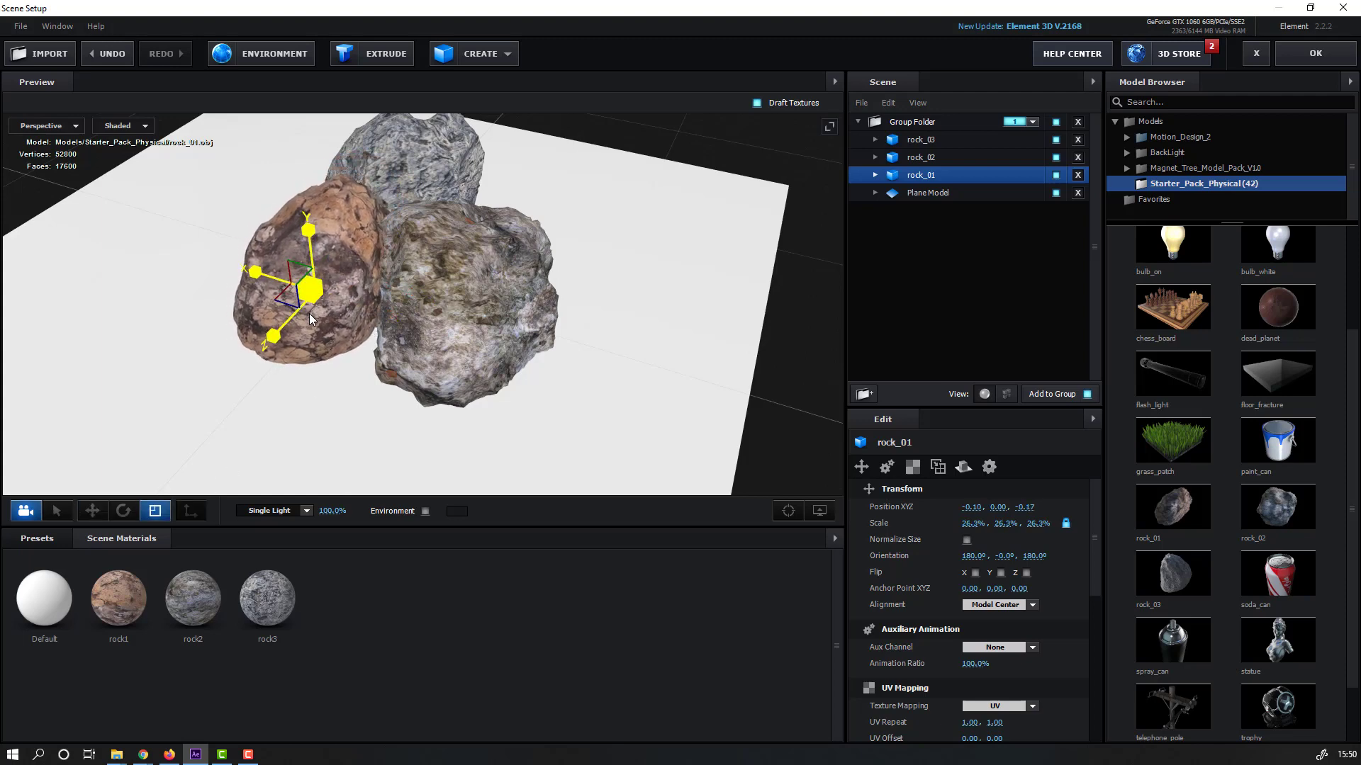
Step: Turn rock_01 around its vertical axis and shrink rock_02 to 15.8%
left_click(123, 511)
mouse_move(319, 255)
left_mouse_down()
mouse_move(505, 307)
mouse_move(323, 301)
mouse_move(579, 297)
left_mouse_up()
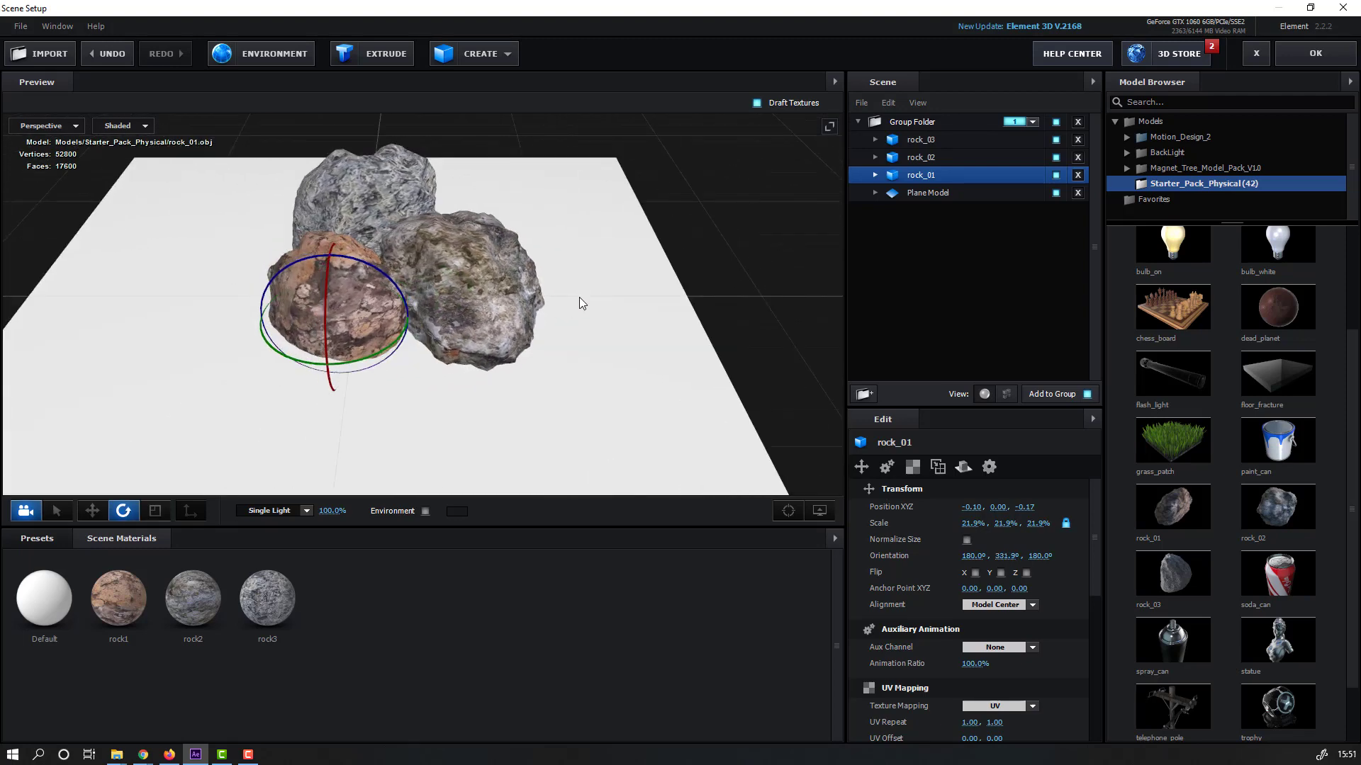
left_click(922, 158)
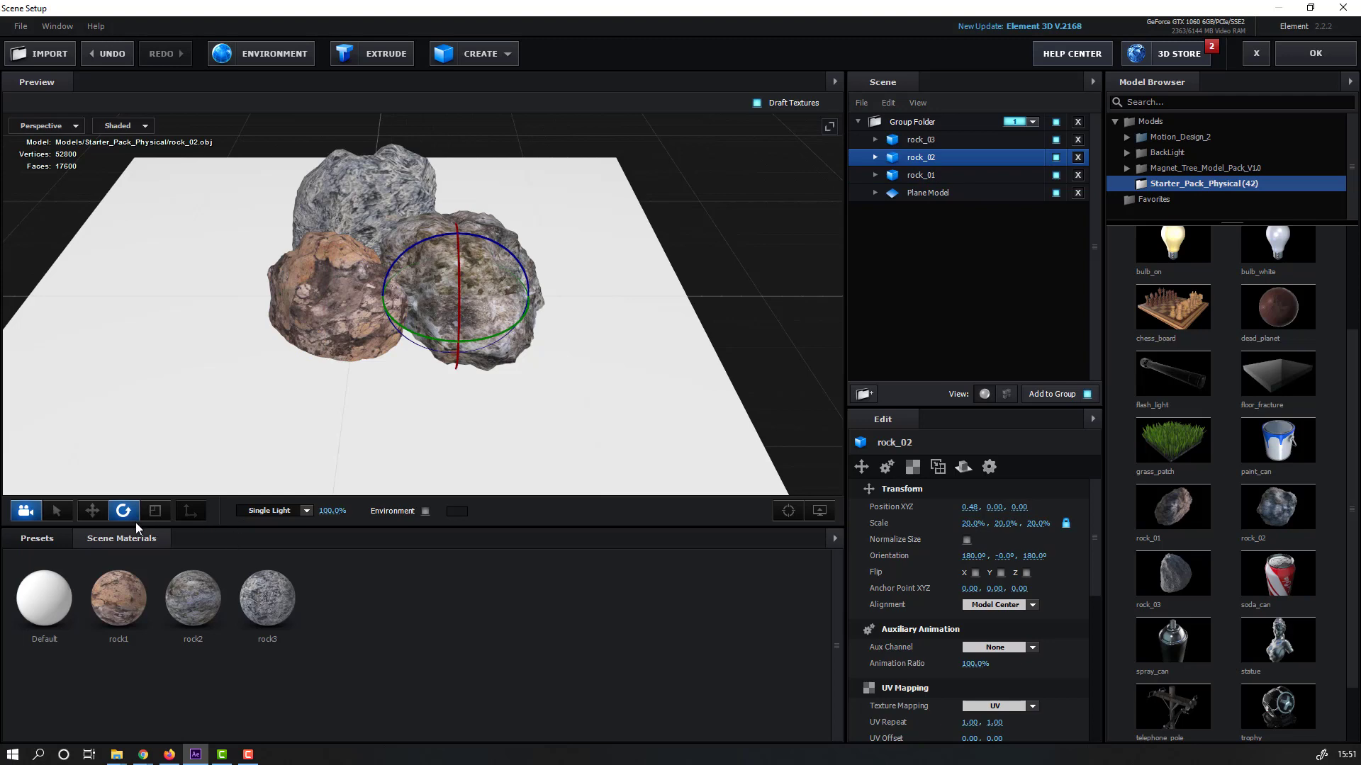
left_click(154, 511)
mouse_move(452, 305)
left_mouse_down()
mouse_move(503, 320)
mouse_move(414, 327)
mouse_move(477, 355)
mouse_move(236, 441)
left_mouse_up()
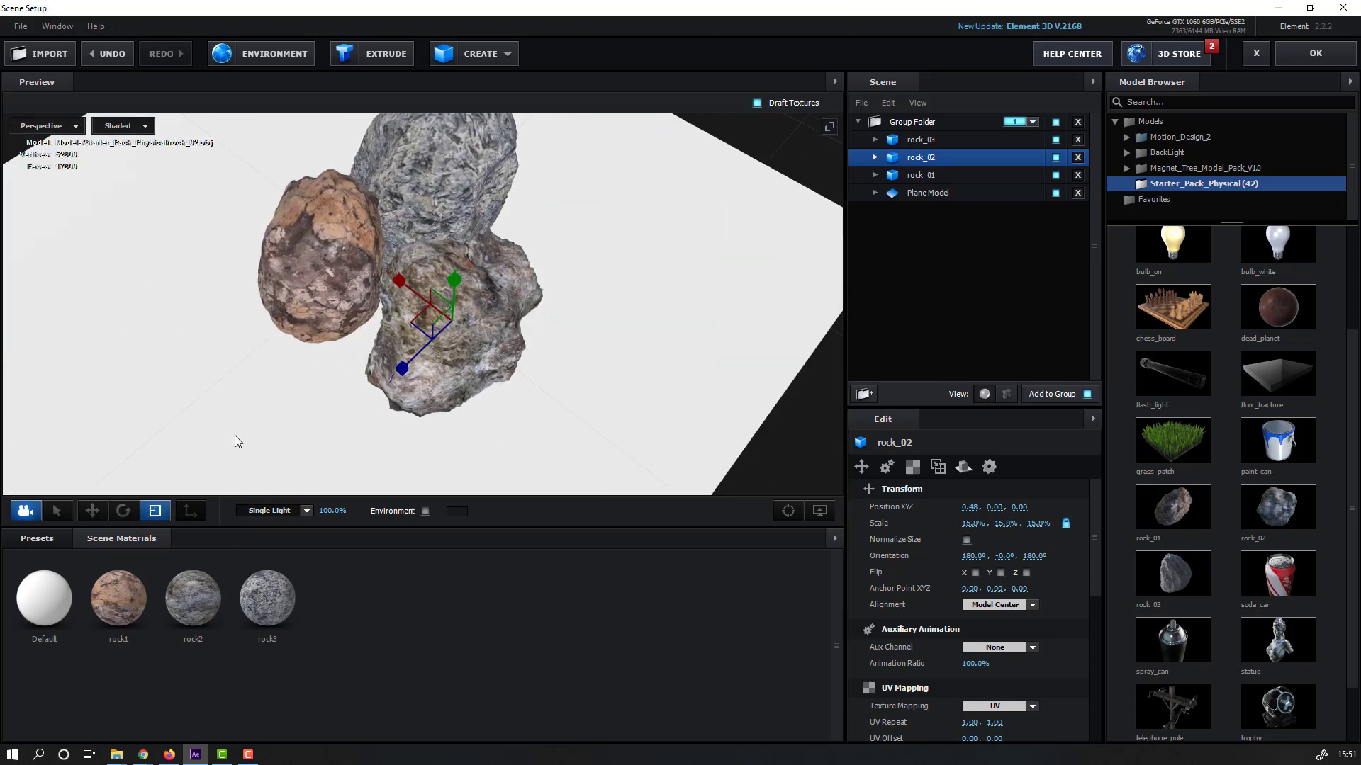
Step: Rotate rock_02 about 30.8° and nudge it closer to the other rocks
left_click(124, 510)
left_click_drag(427, 375, 385, 378)
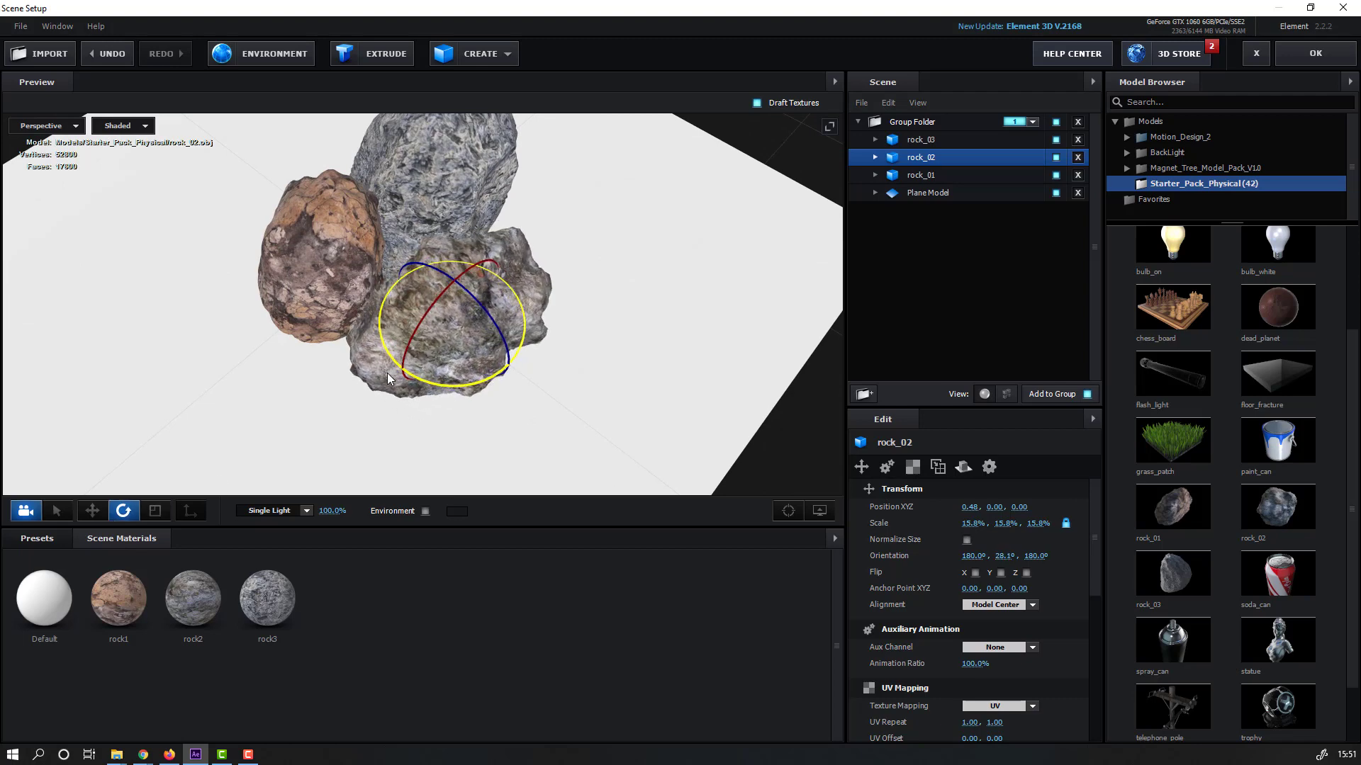
left_click(92, 510)
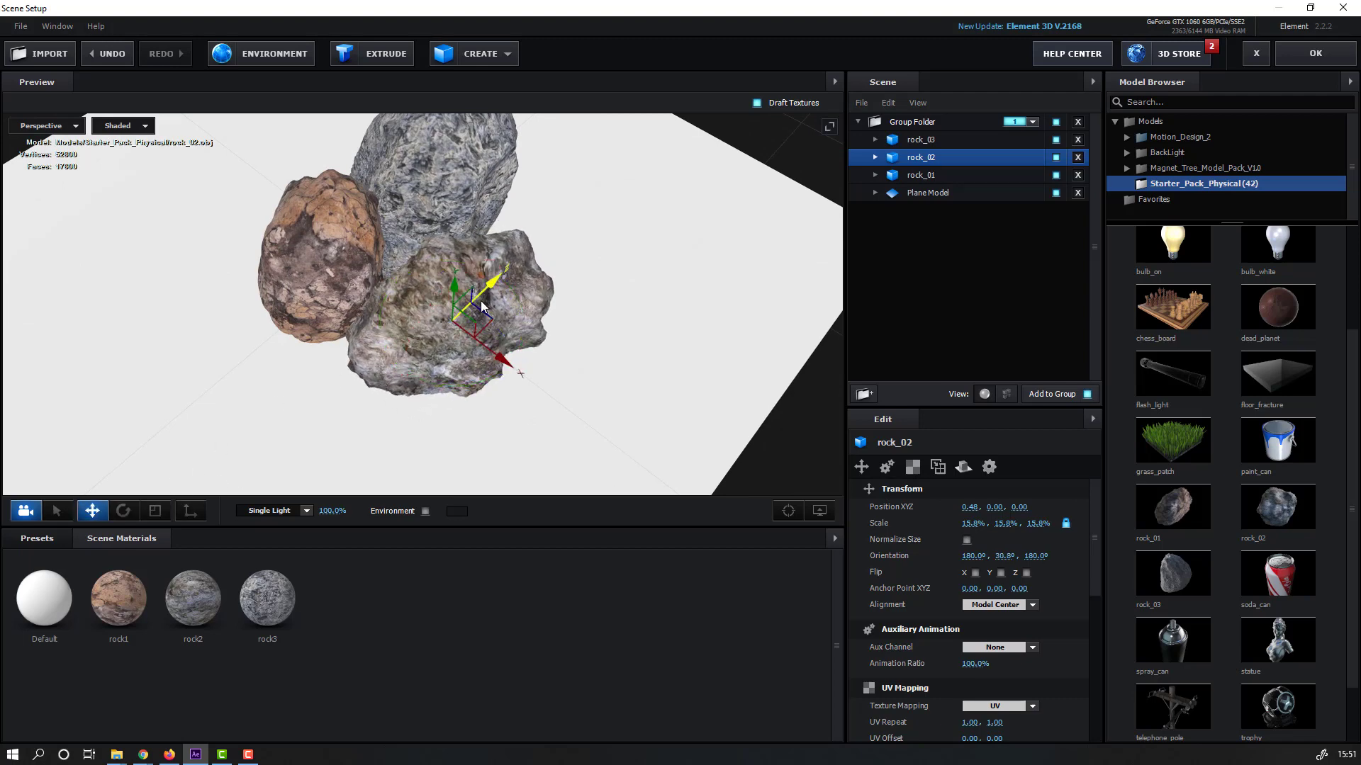
mouse_move(482, 304)
left_mouse_down()
mouse_move(277, 301)
mouse_move(222, 335)
mouse_move(261, 387)
mouse_move(266, 300)
mouse_move(224, 297)
mouse_move(384, 322)
mouse_move(400, 338)
mouse_move(375, 342)
left_mouse_up()
Step: Enlarge the ground plane to about 634%
left_click(915, 193)
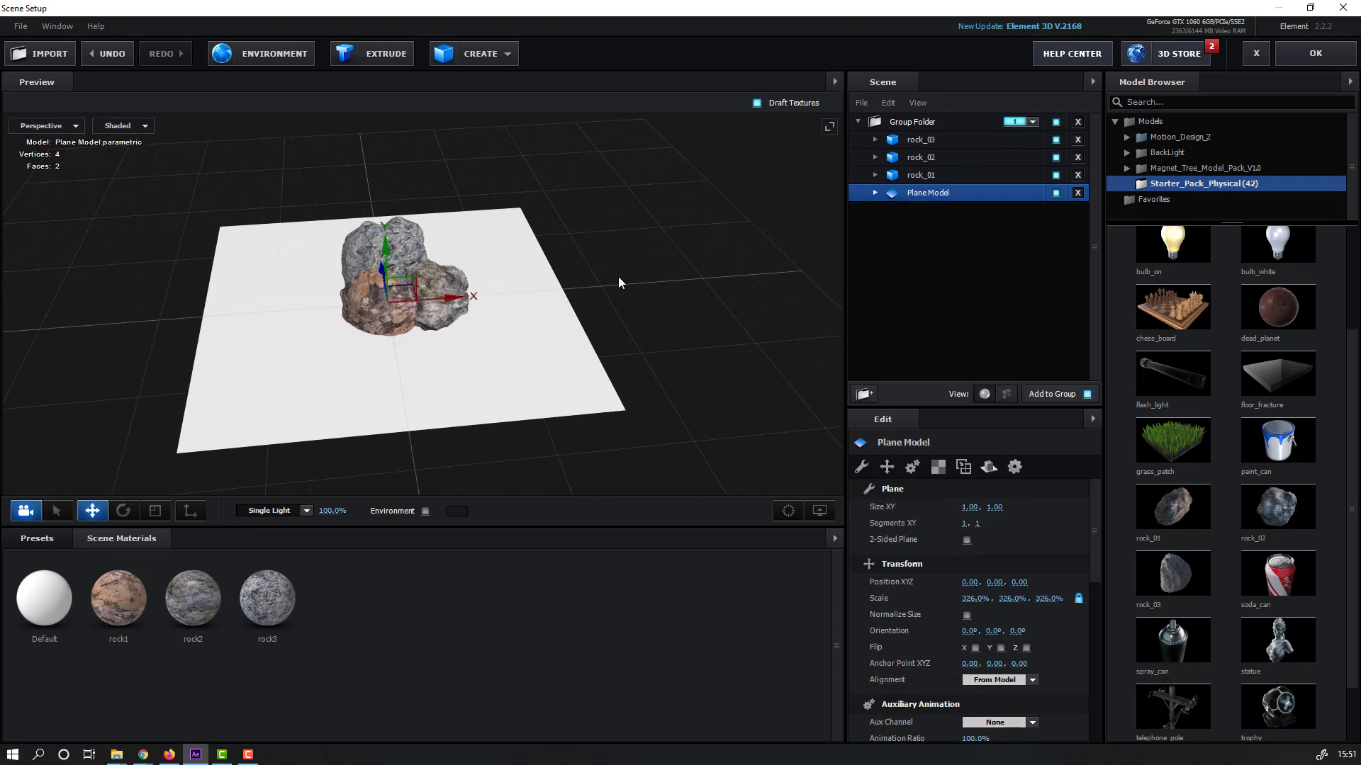
left_click(154, 510)
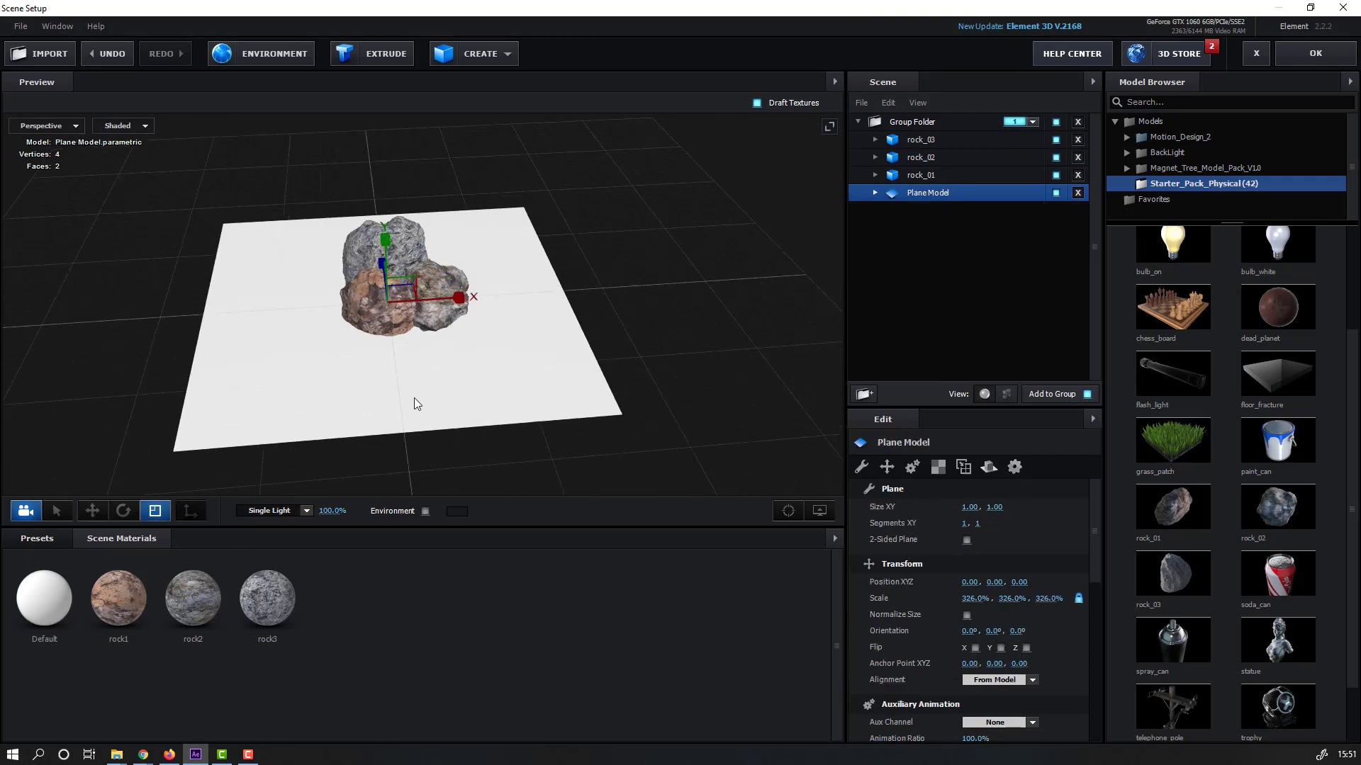
left_click_drag(413, 397, 358, 401)
left_click_drag(400, 285, 561, 185)
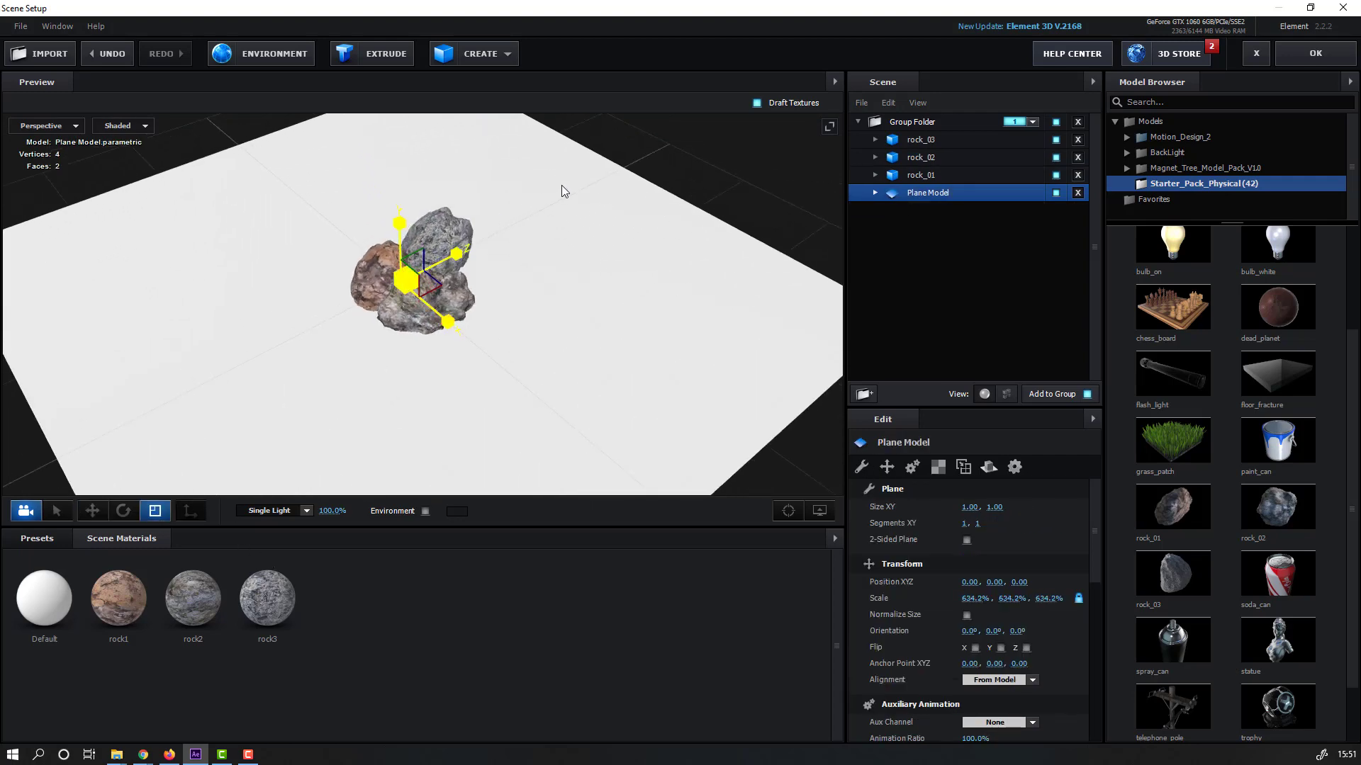
left_click_drag(437, 272, 343, 304)
scroll(344, 305, "up", 5)
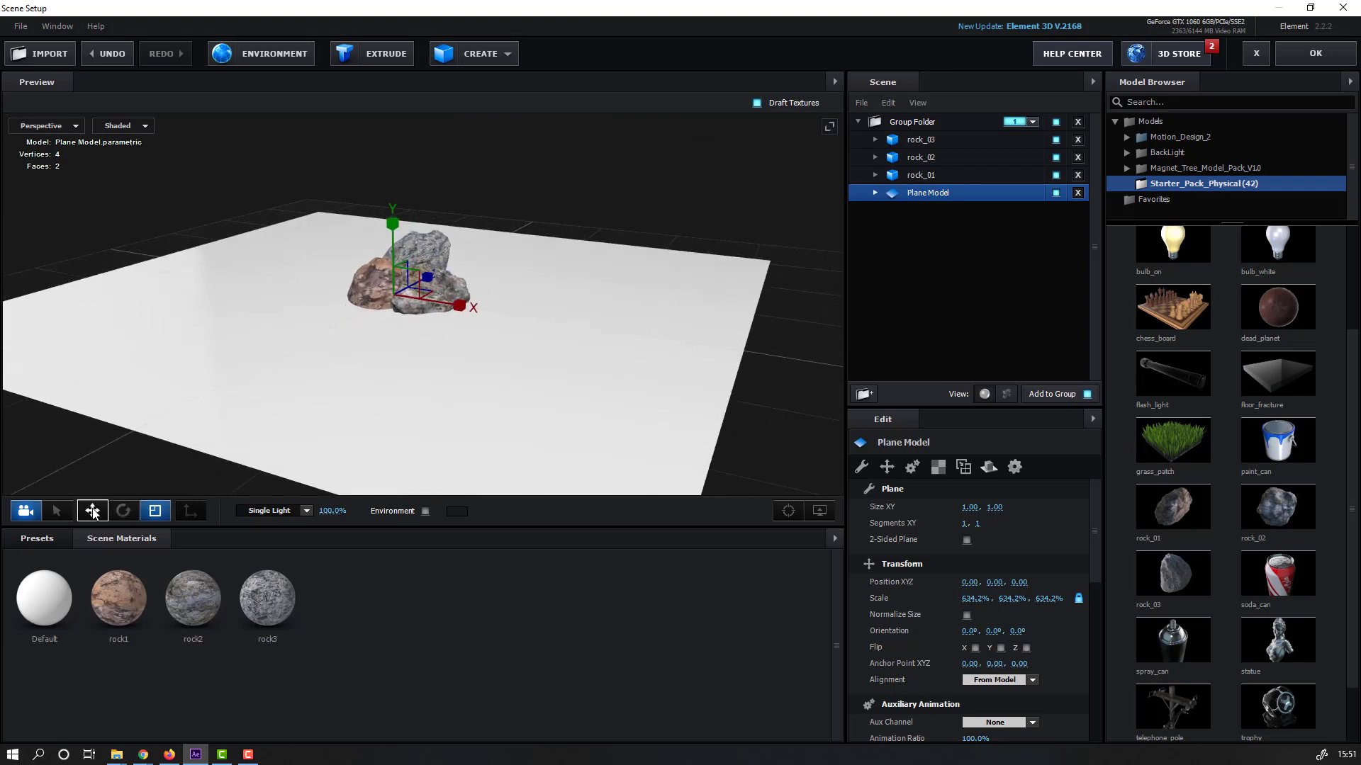
left_click(93, 511)
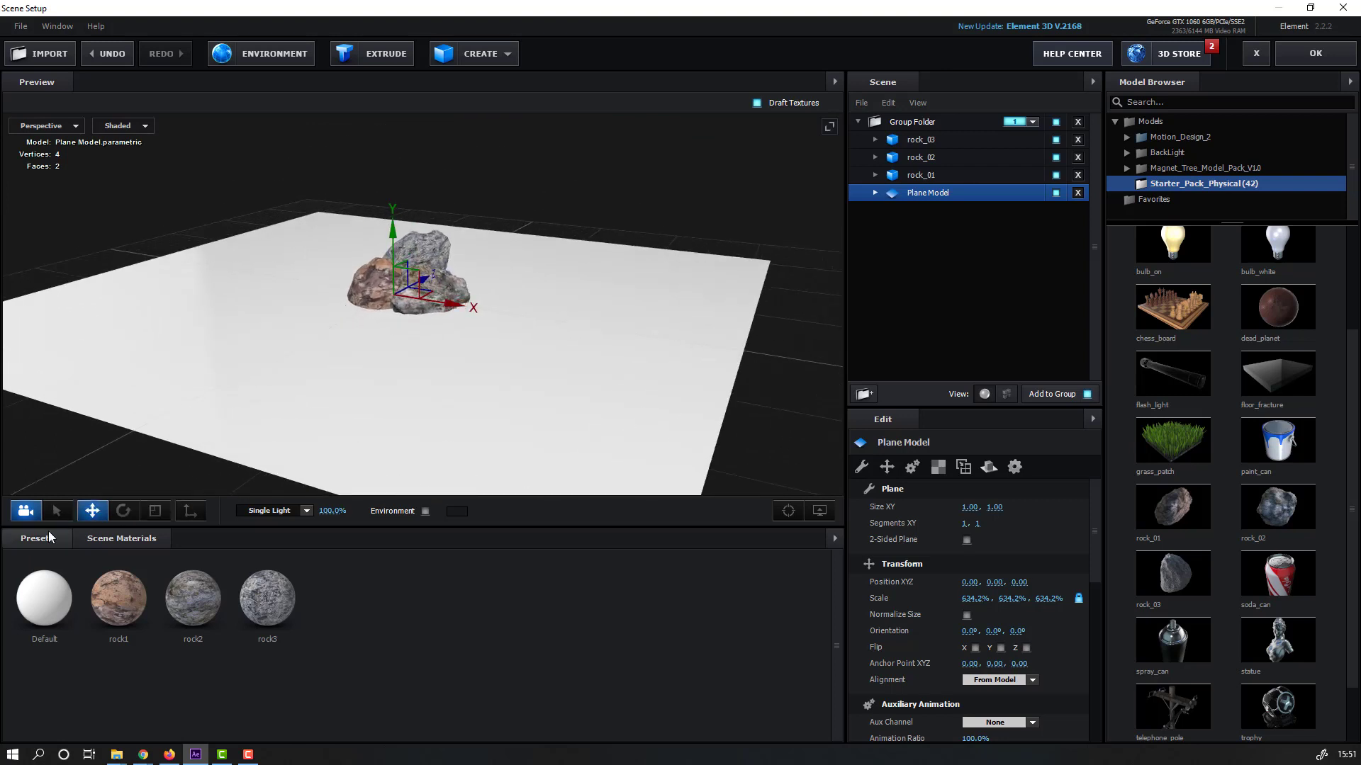
Step: Apply the Physical Matte_Shadow material to the ground plane
left_click(31, 539)
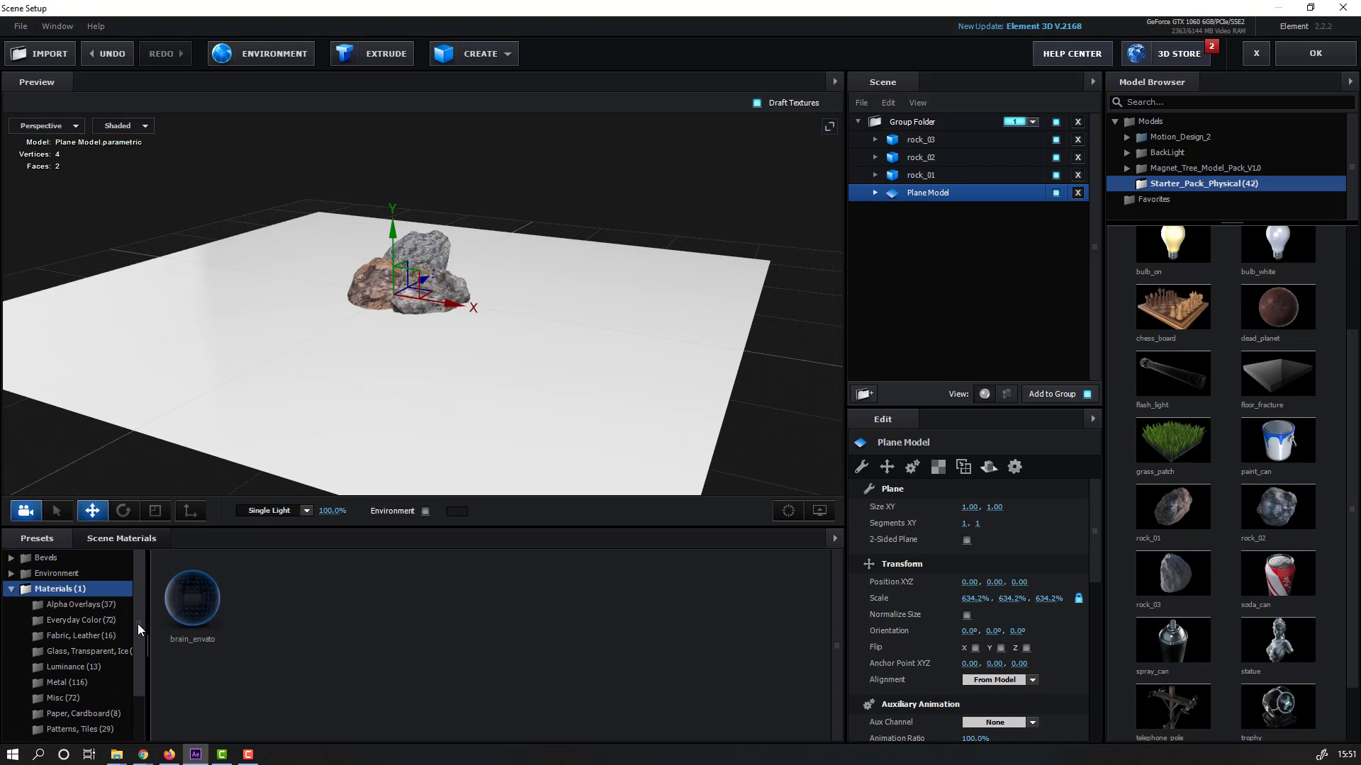
left_click_drag(137, 601, 136, 660)
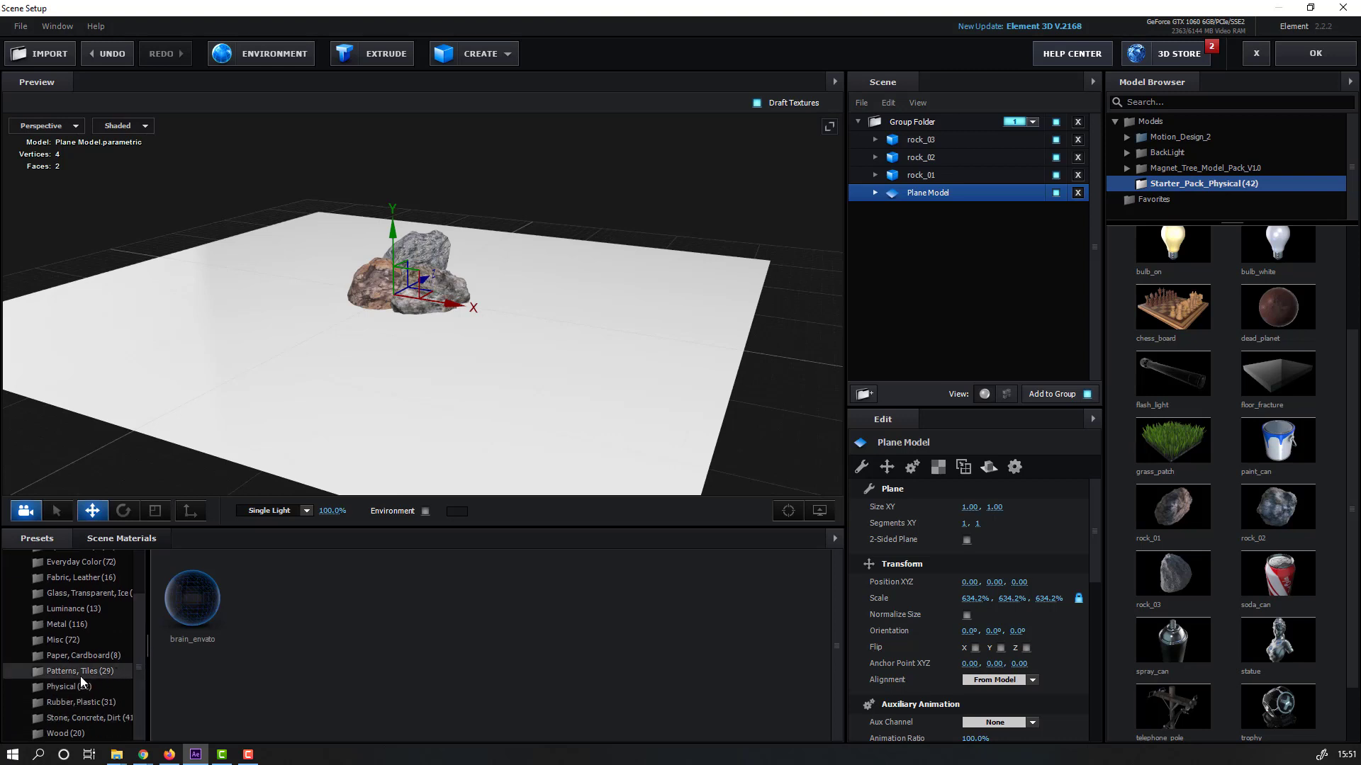
left_click(64, 688)
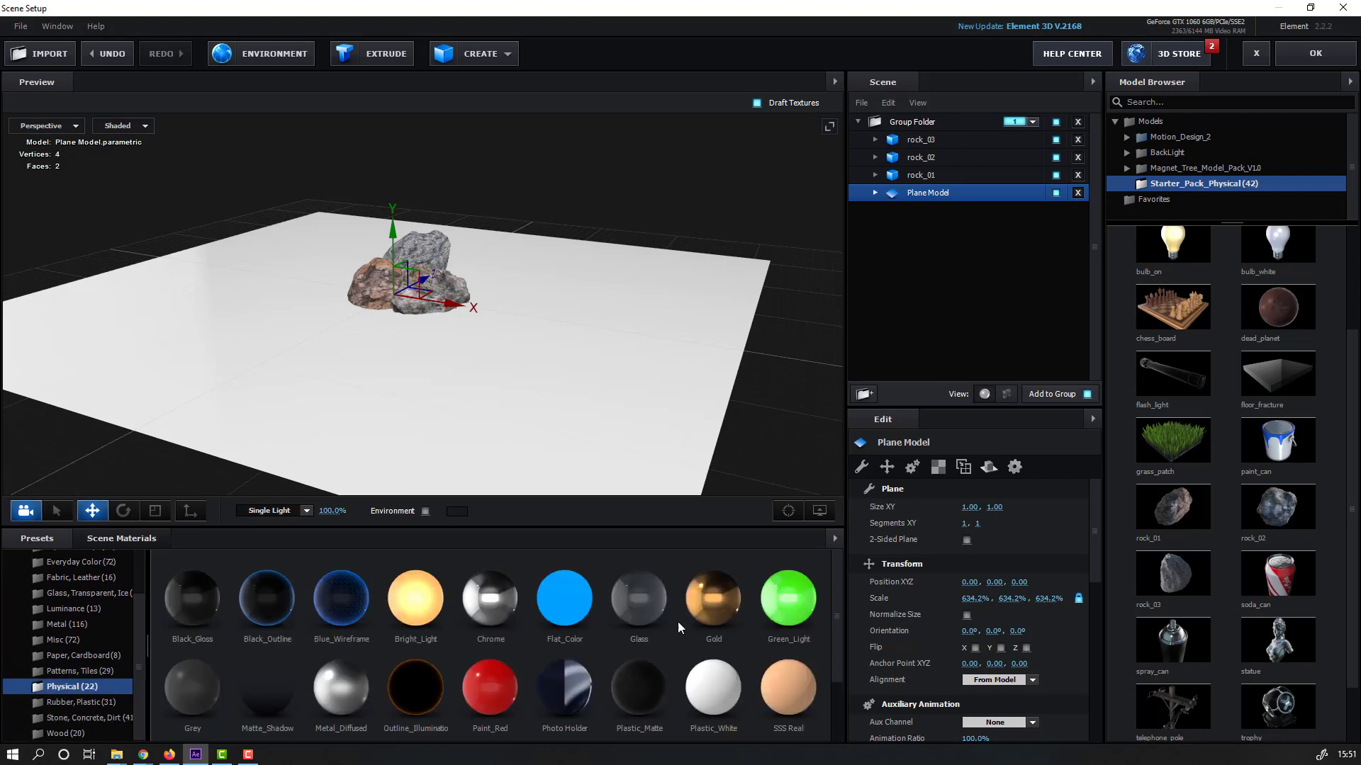
left_click_drag(838, 574, 835, 608)
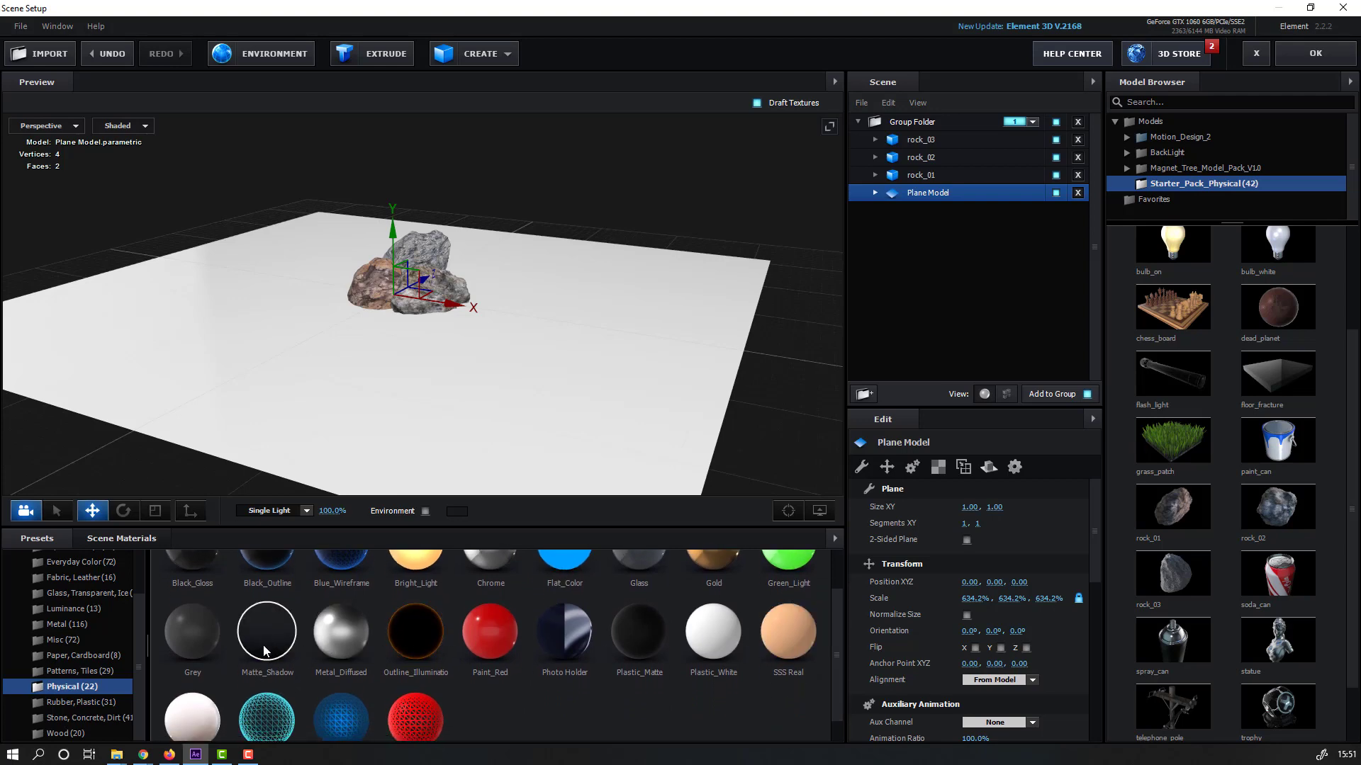
left_click_drag(262, 600, 241, 310)
mouse_move(450, 408)
left_mouse_down()
mouse_move(571, 327)
mouse_move(486, 344)
mouse_move(584, 347)
left_mouse_up()
scroll(131, 632, "up", 3)
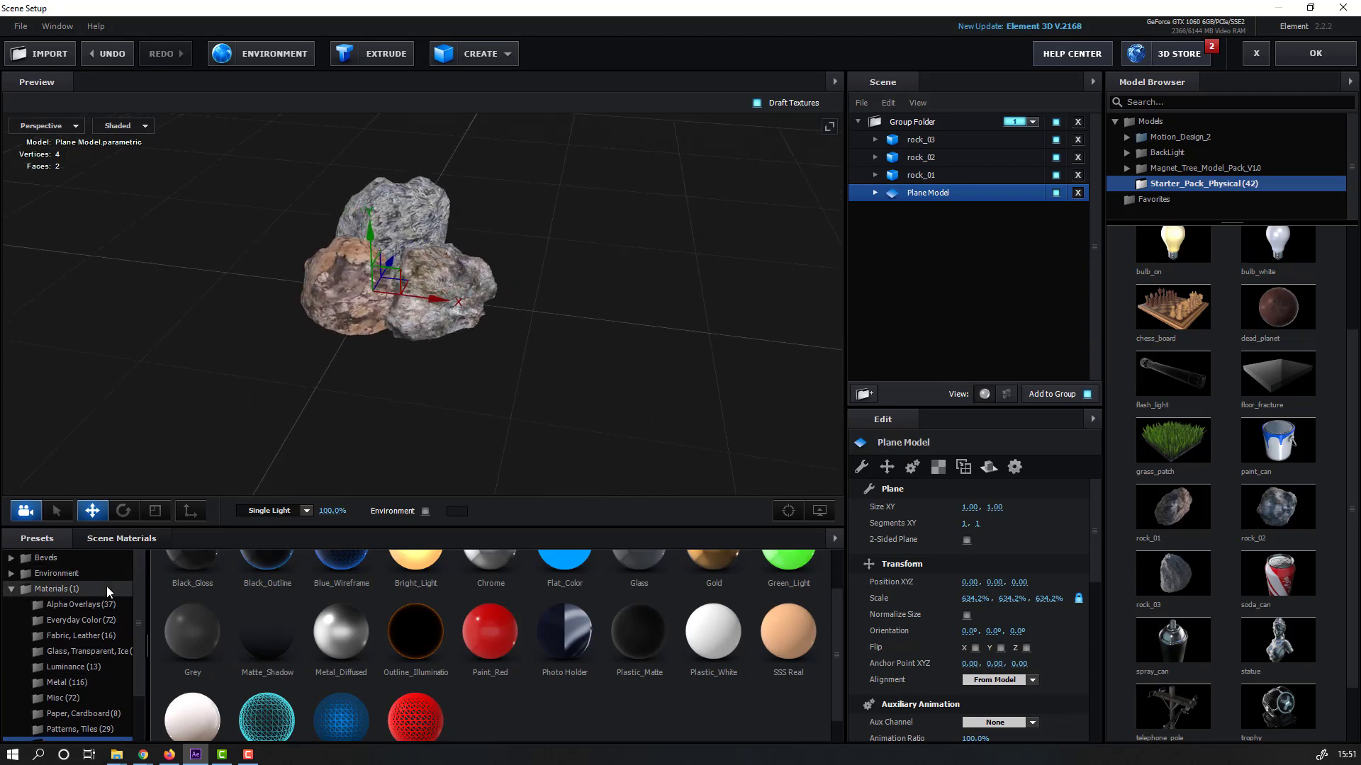
Step: Try the V1 Garage environment maps as a visible backdrop, then revert to Default
left_click(63, 574)
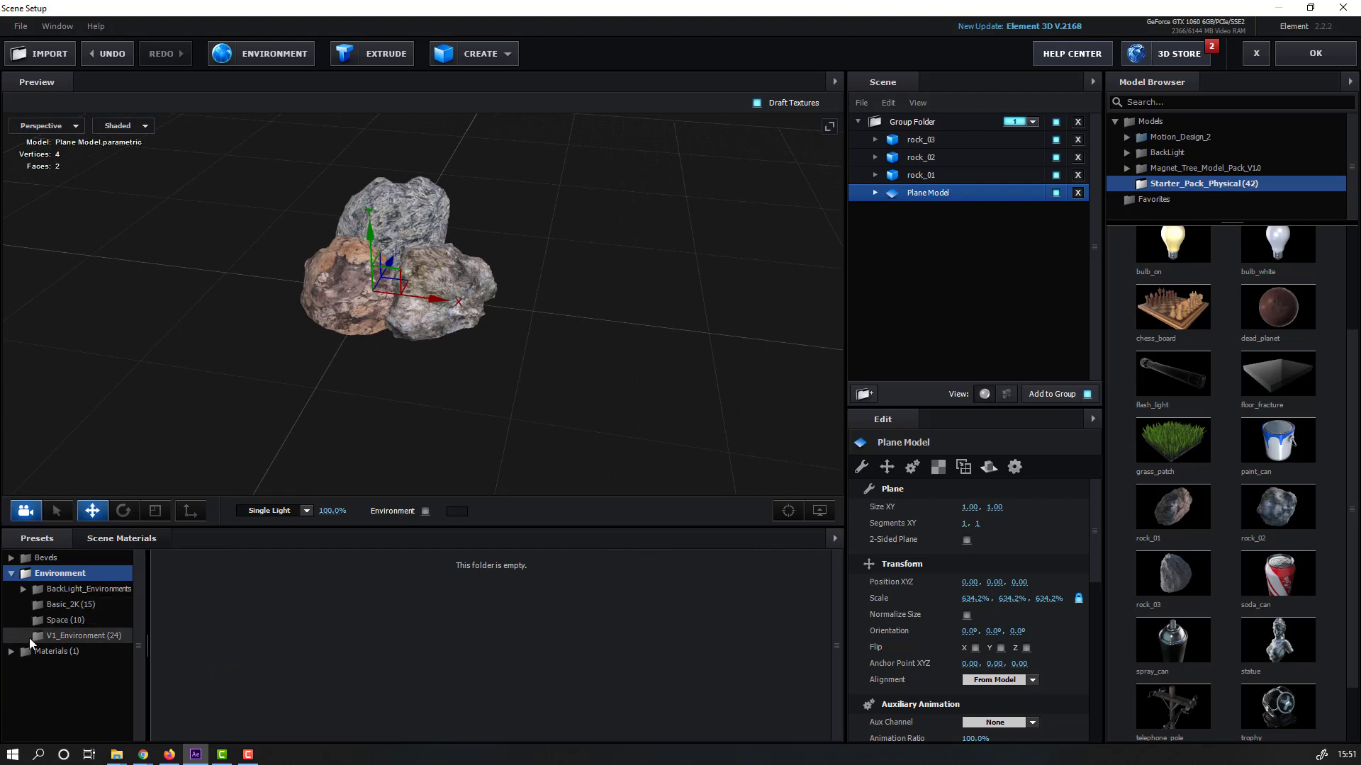
left_click(89, 635)
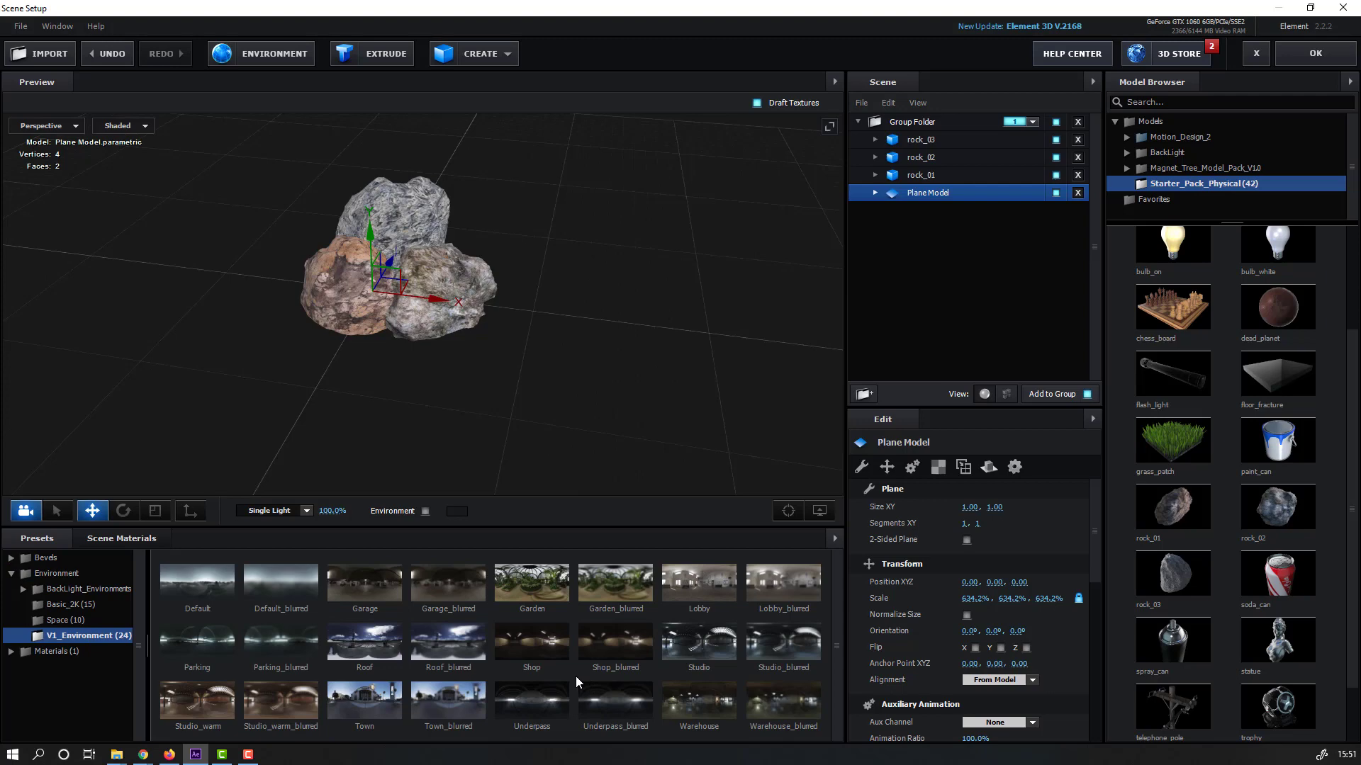
left_click(368, 593)
scroll(437, 387, "down", 3)
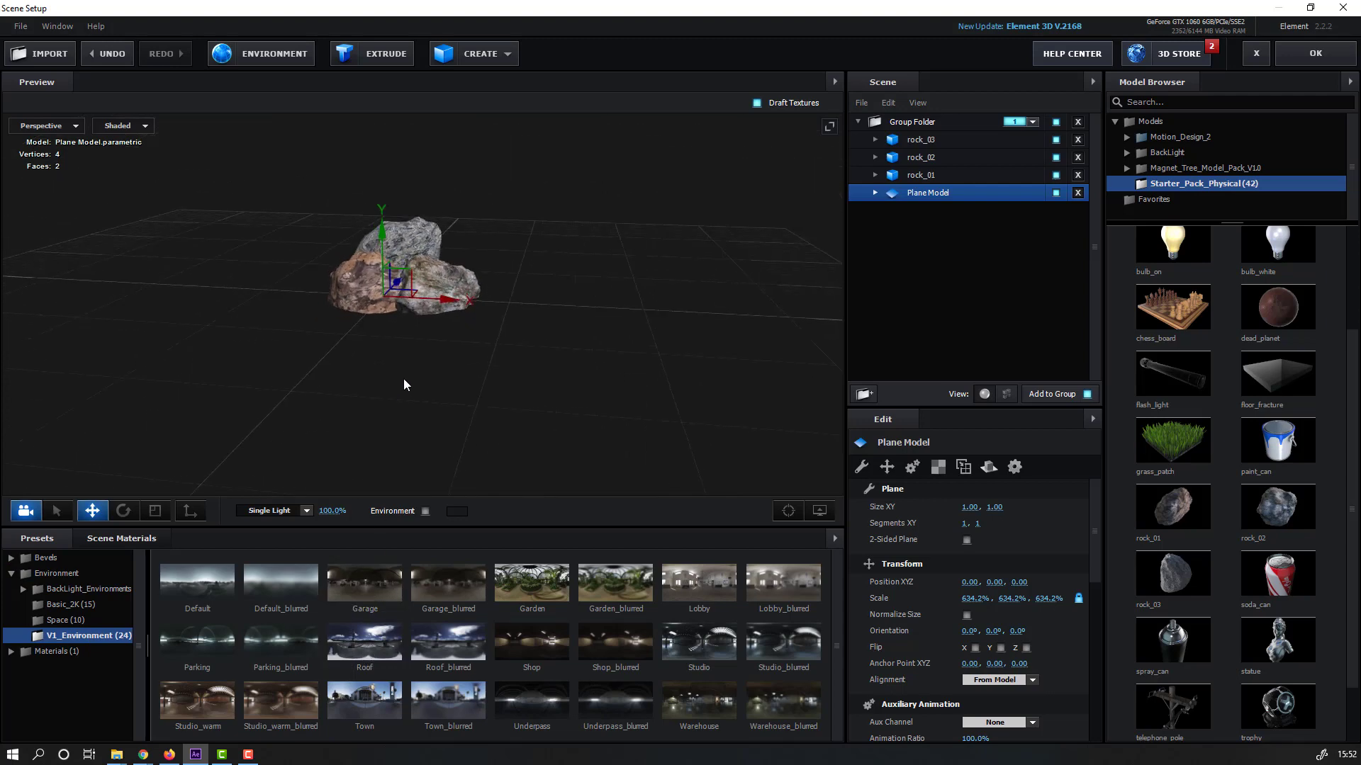
left_click(425, 510)
left_click_drag(409, 350, 461, 345)
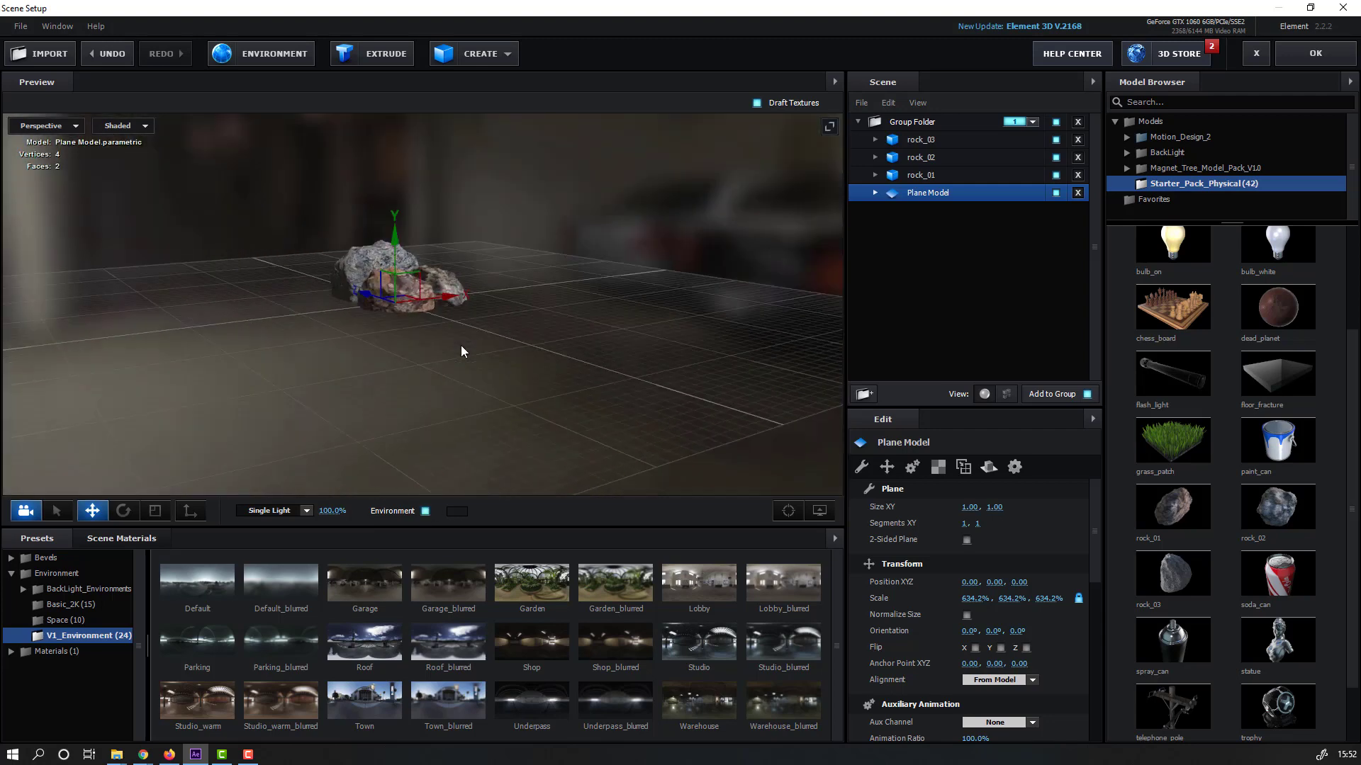
left_click(434, 587)
mouse_move(399, 409)
left_mouse_down()
mouse_move(369, 402)
mouse_move(540, 415)
mouse_move(426, 416)
left_mouse_up()
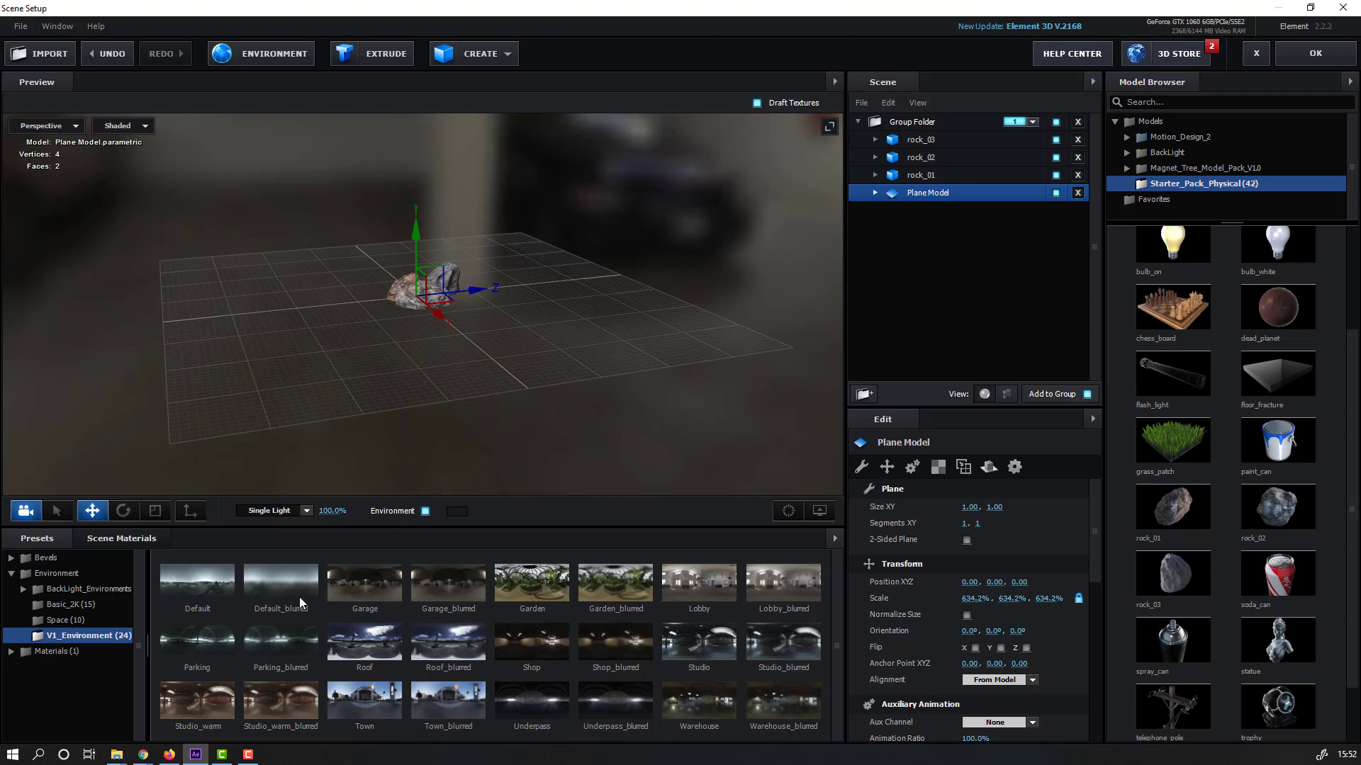
left_click(199, 591)
scroll(386, 335, "up", 3)
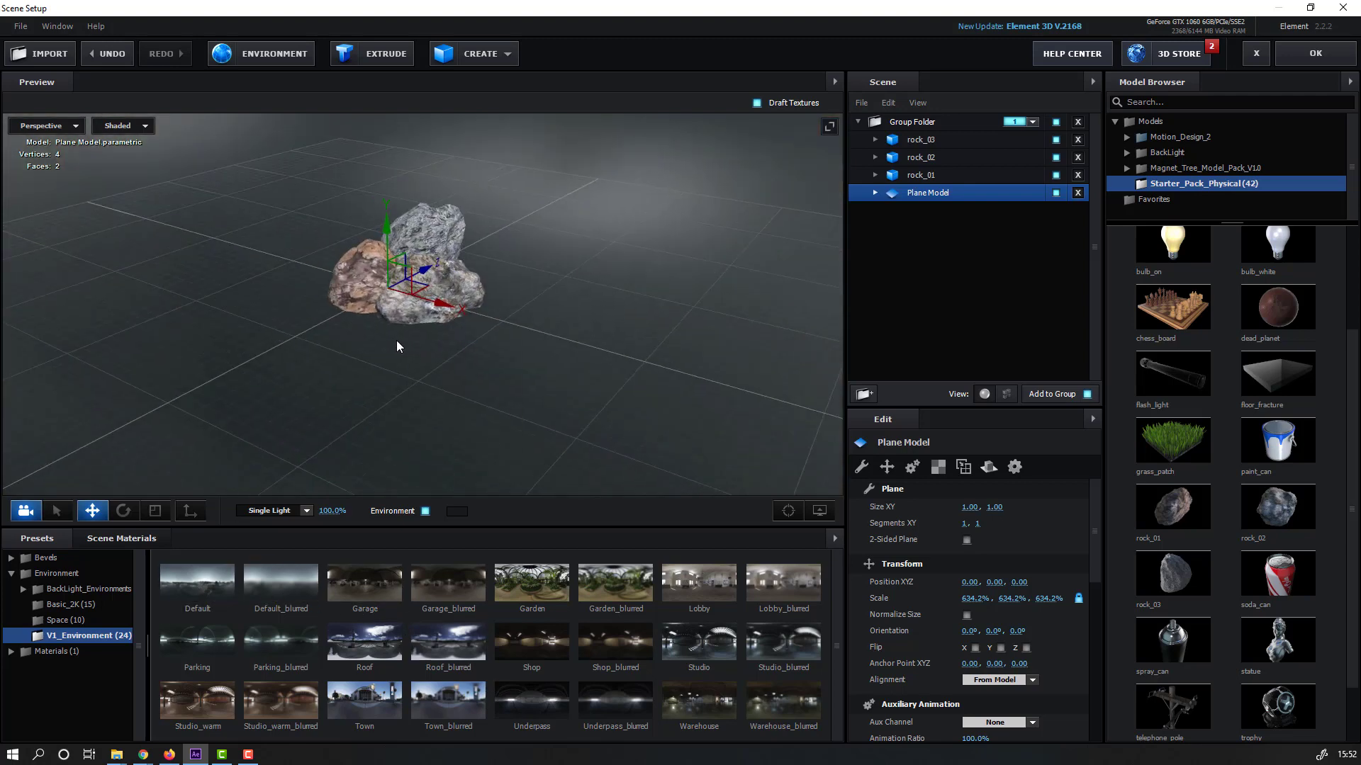
scroll(396, 340, "up", 2)
scroll(425, 389, "up", 2)
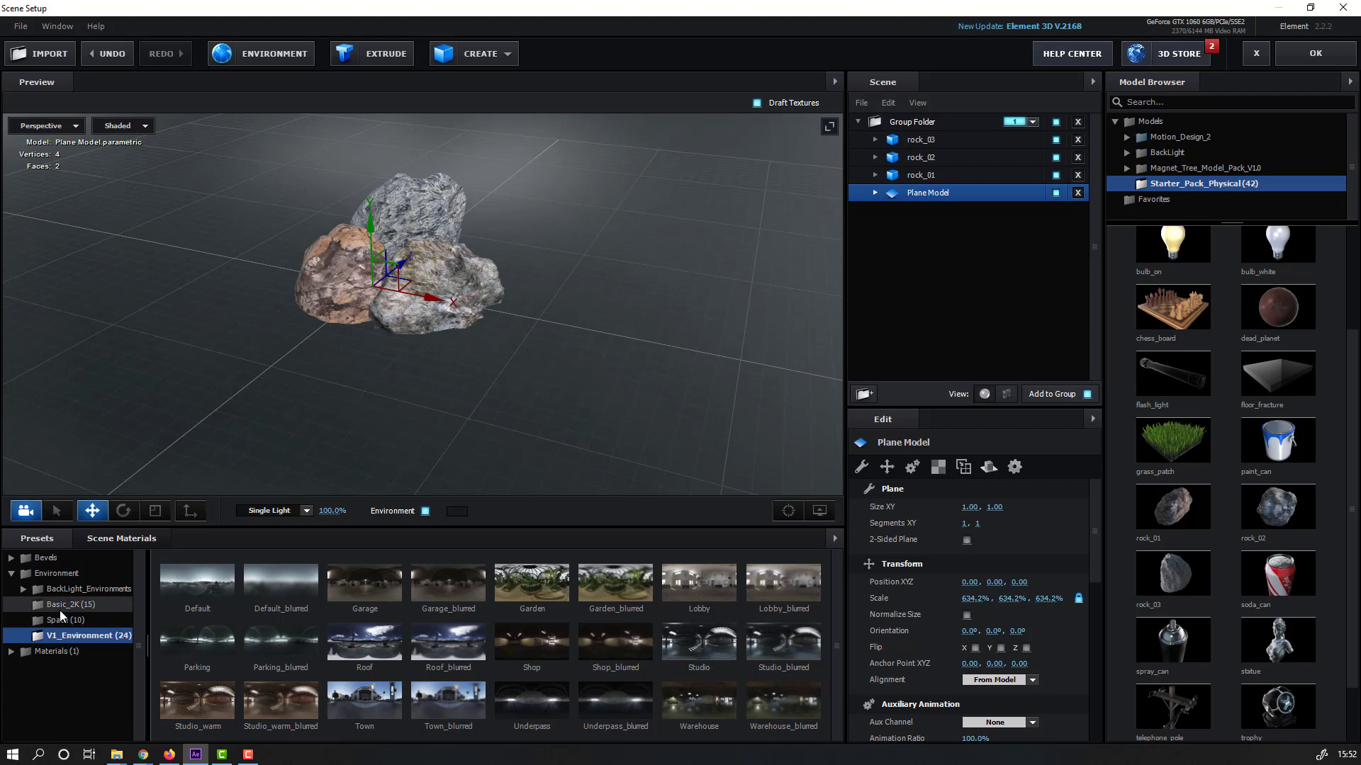
Step: Light the rocks with a Basic_2K interior map and turn off Draft Textures
left_click(60, 610)
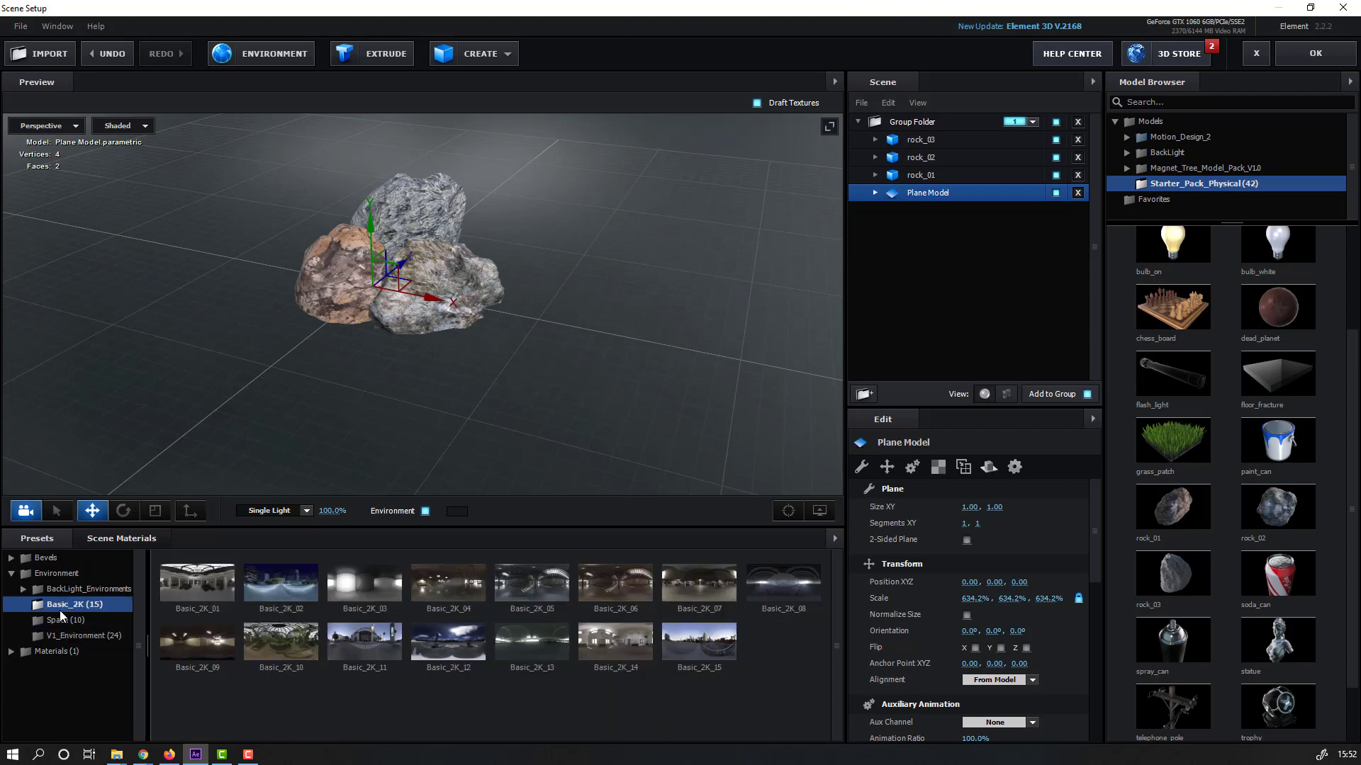
left_click(429, 595)
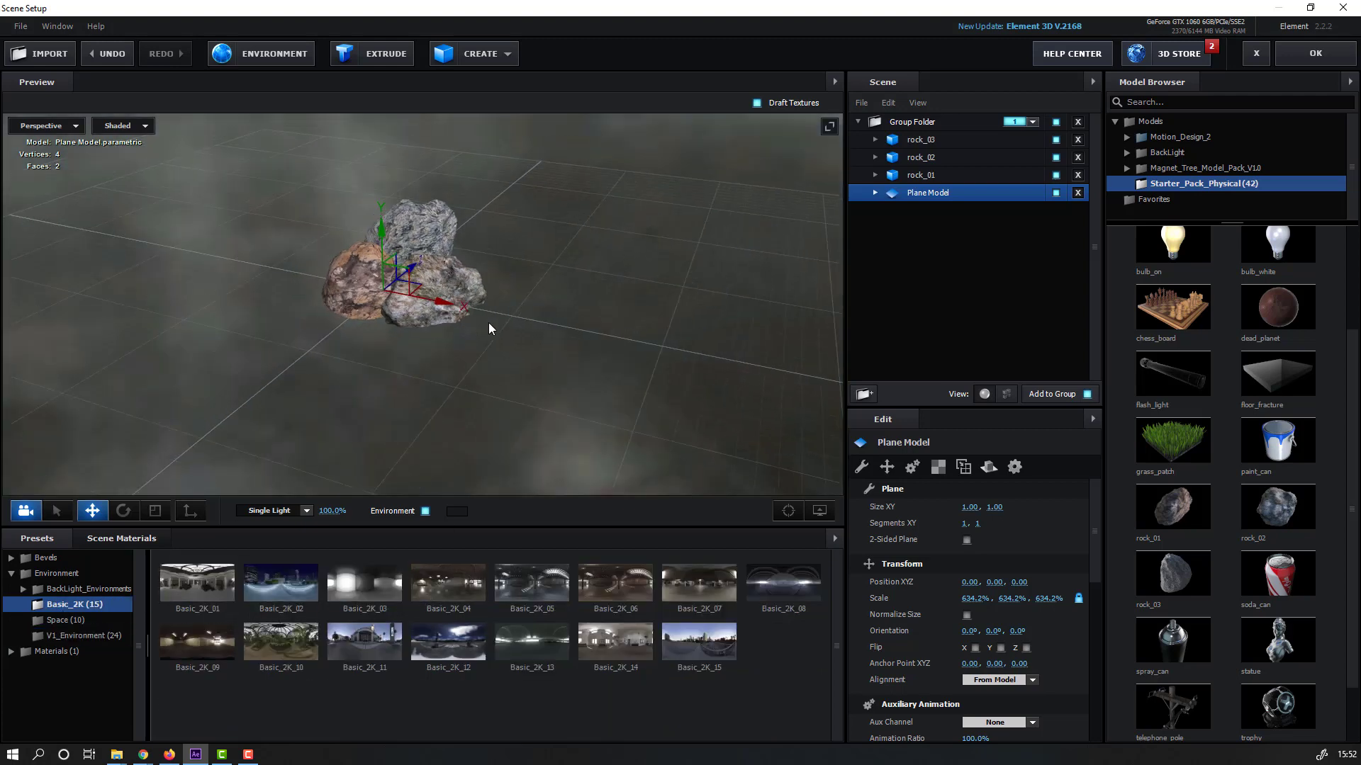
mouse_move(488, 323)
left_mouse_down()
mouse_move(305, 296)
mouse_move(358, 310)
left_mouse_up()
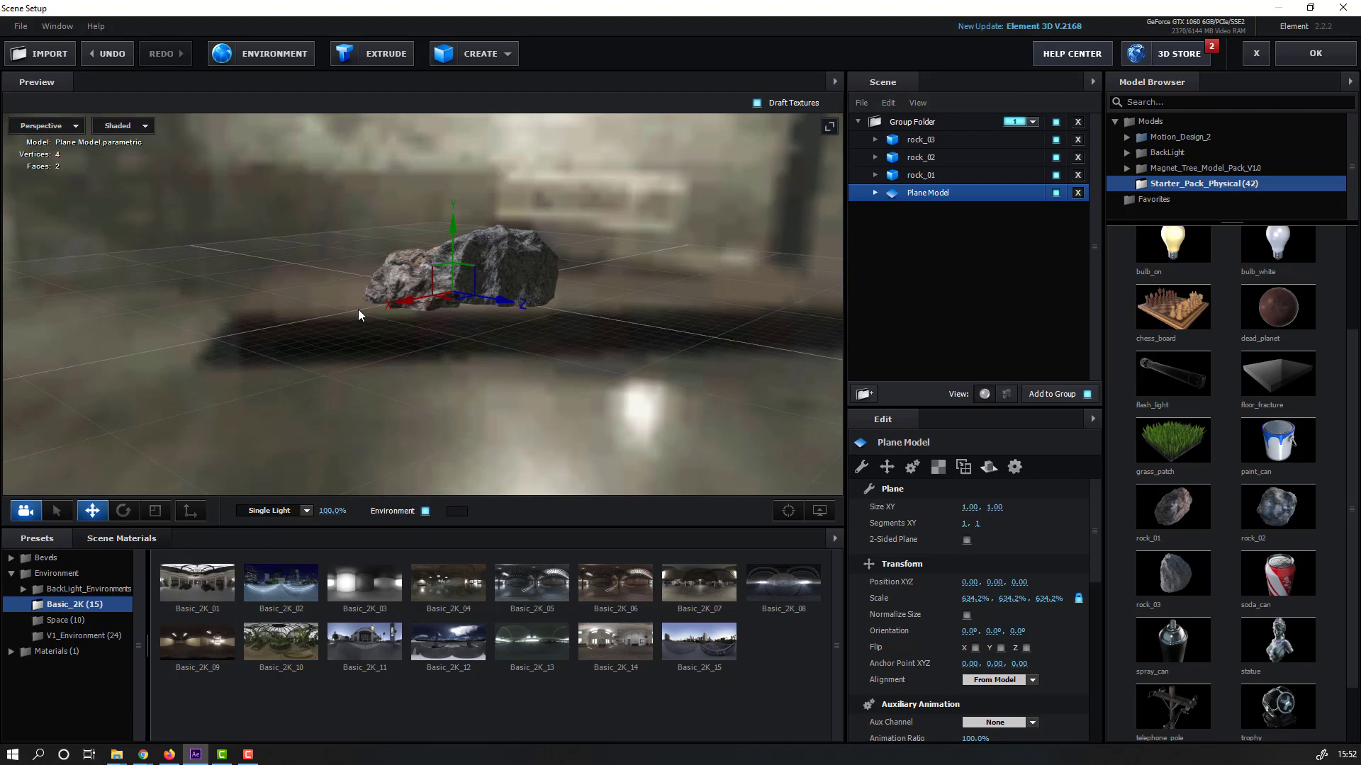
left_click(755, 104)
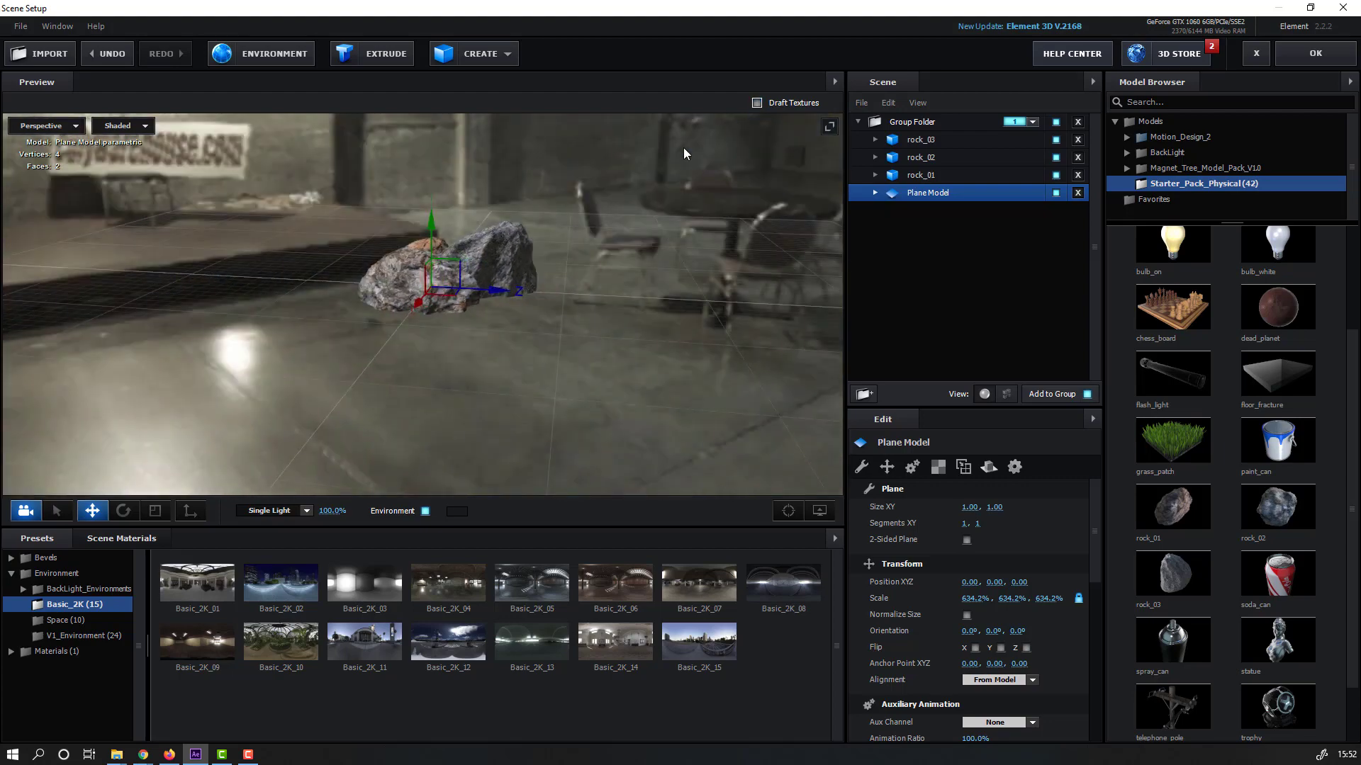
mouse_move(500, 308)
left_mouse_down()
mouse_move(332, 343)
mouse_move(182, 328)
mouse_move(223, 358)
mouse_move(360, 372)
left_mouse_up()
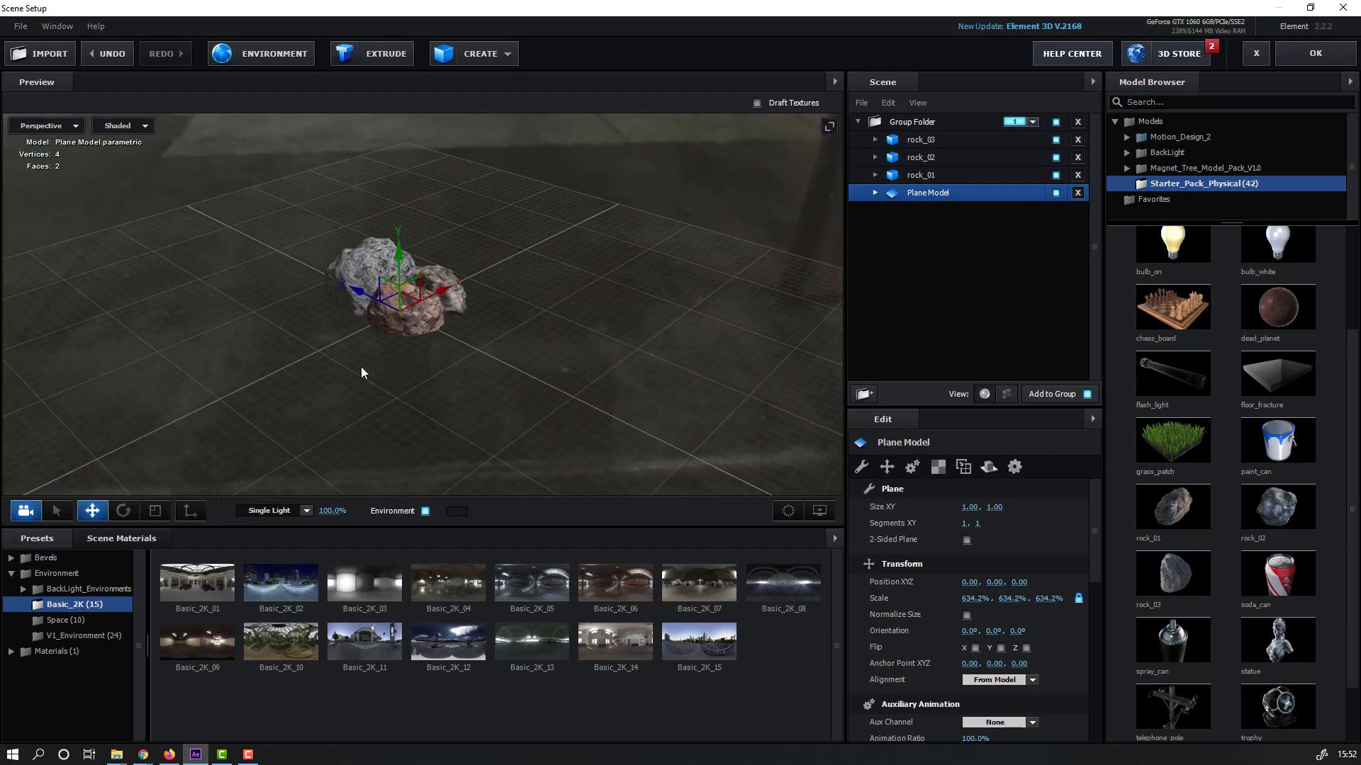
Step: Accept the Element 3D scene and add a new camera layer to Rock
left_click(1297, 55)
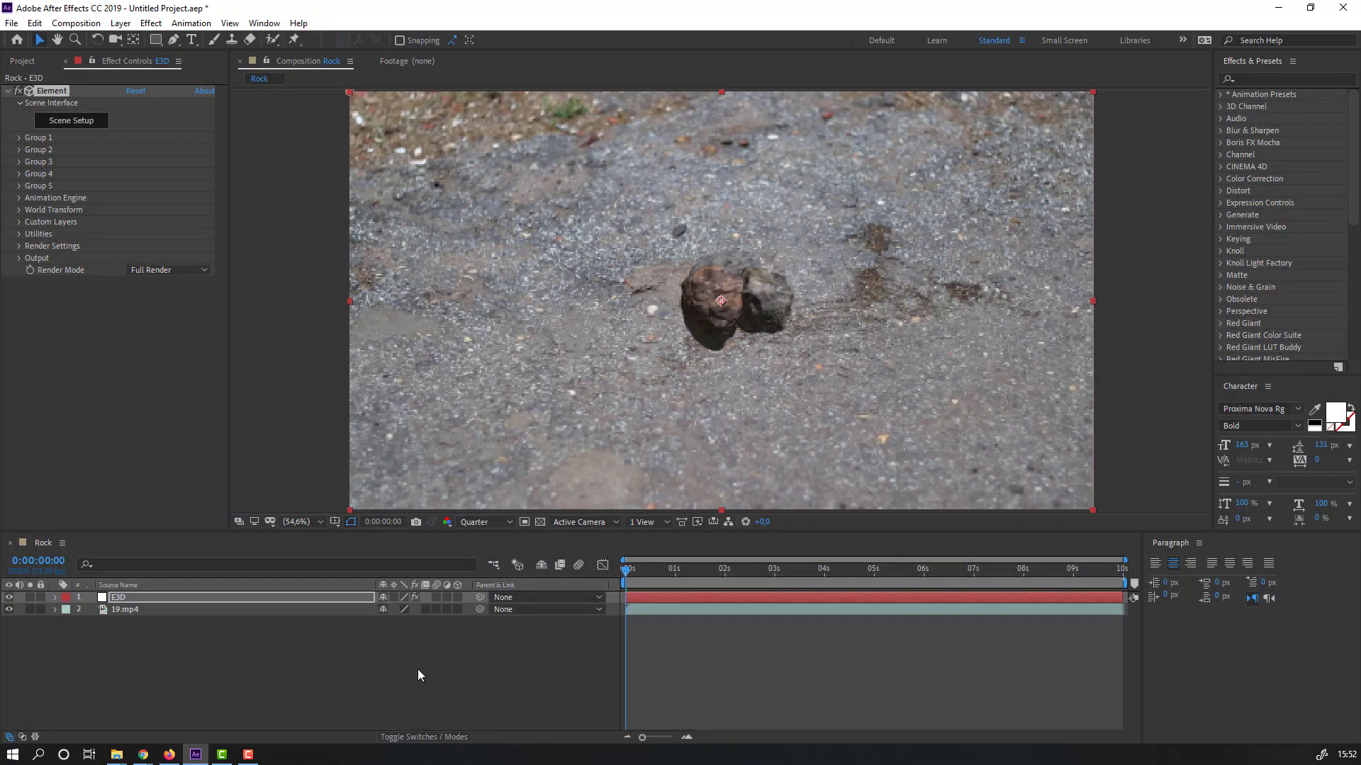
left_click(386, 677)
right_click(150, 679)
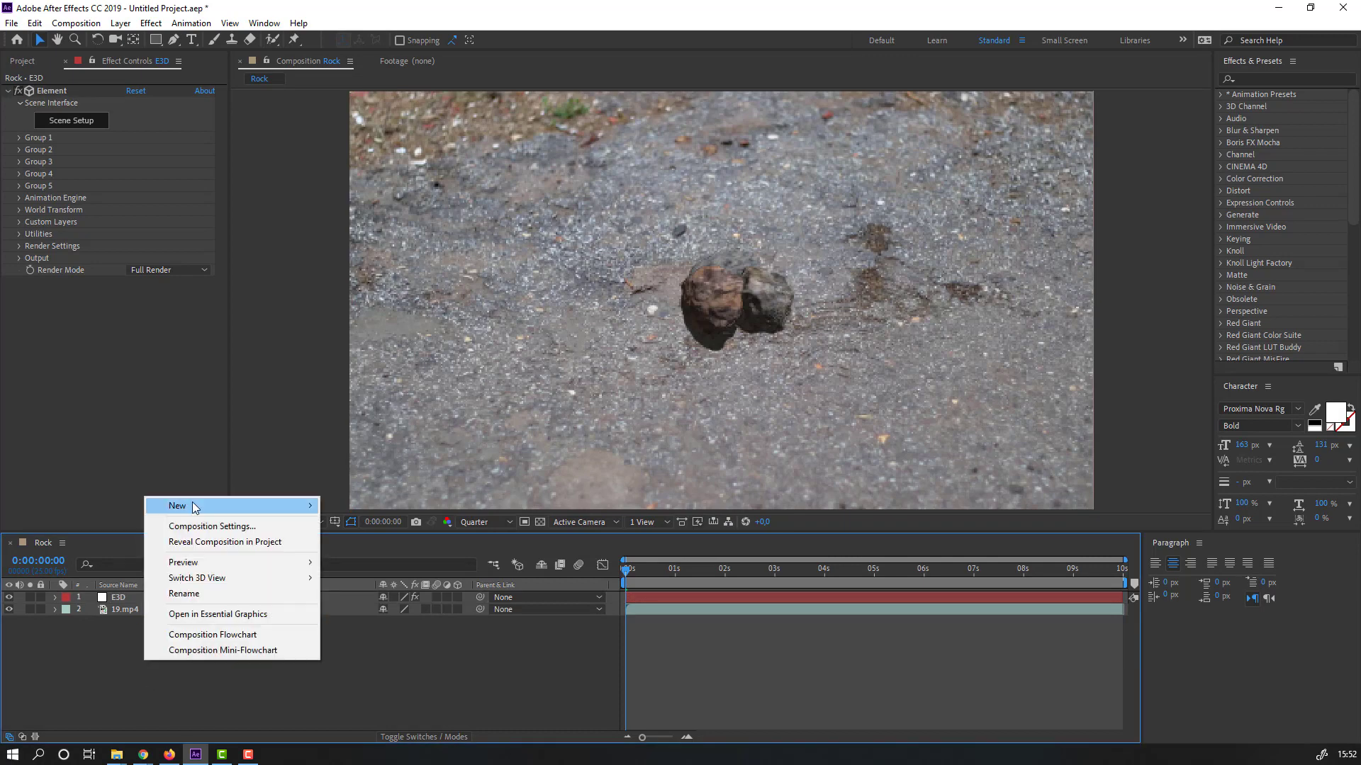
left_click(378, 575)
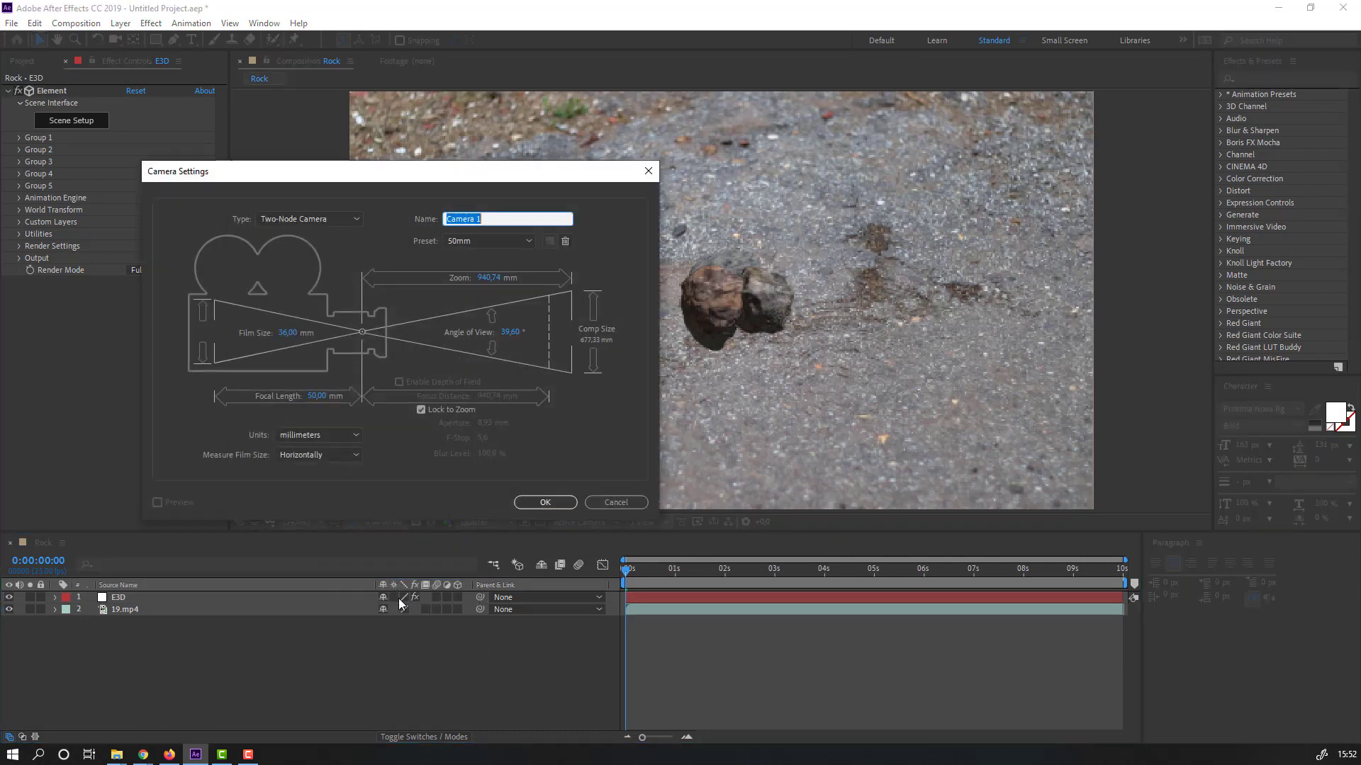
left_click(532, 505)
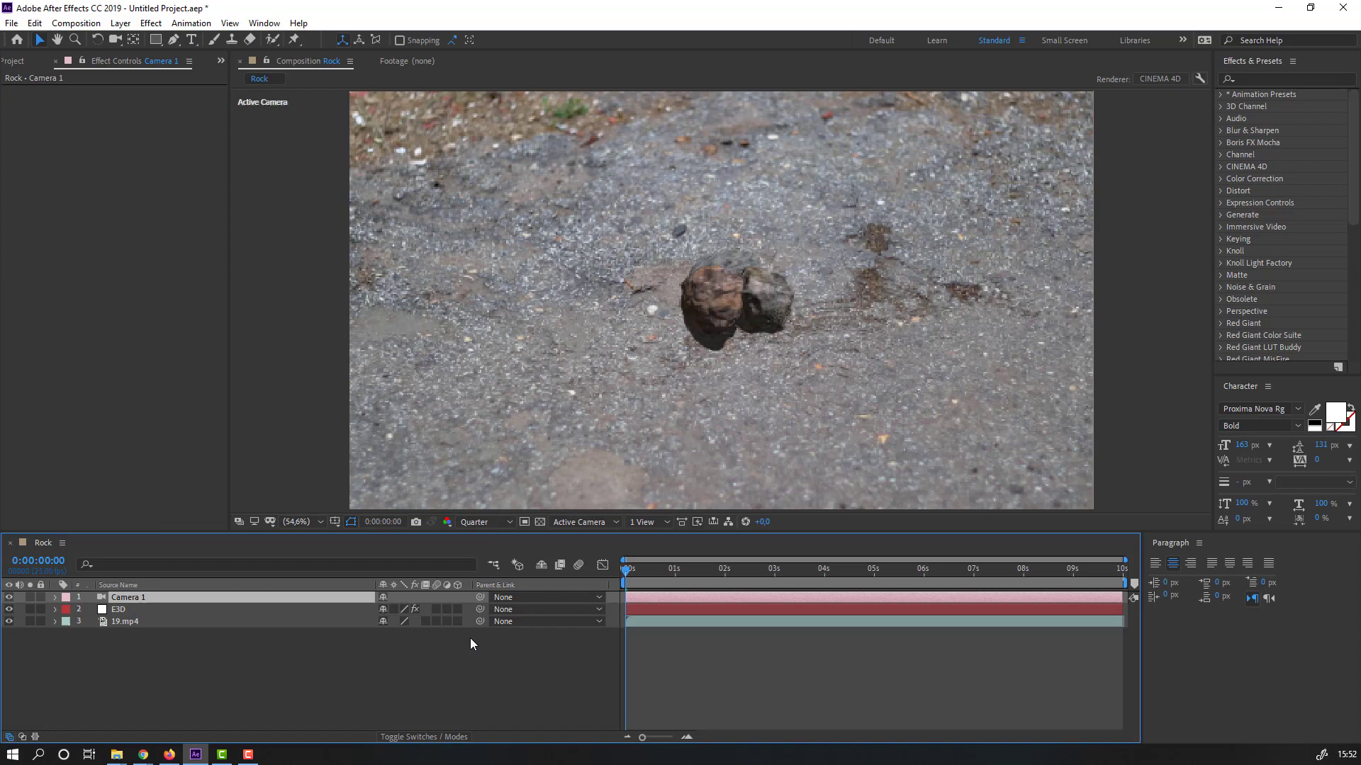
Step: Set preview resolution to Full and orbit the camera slightly around the rocks
left_click(469, 527)
left_click(469, 557)
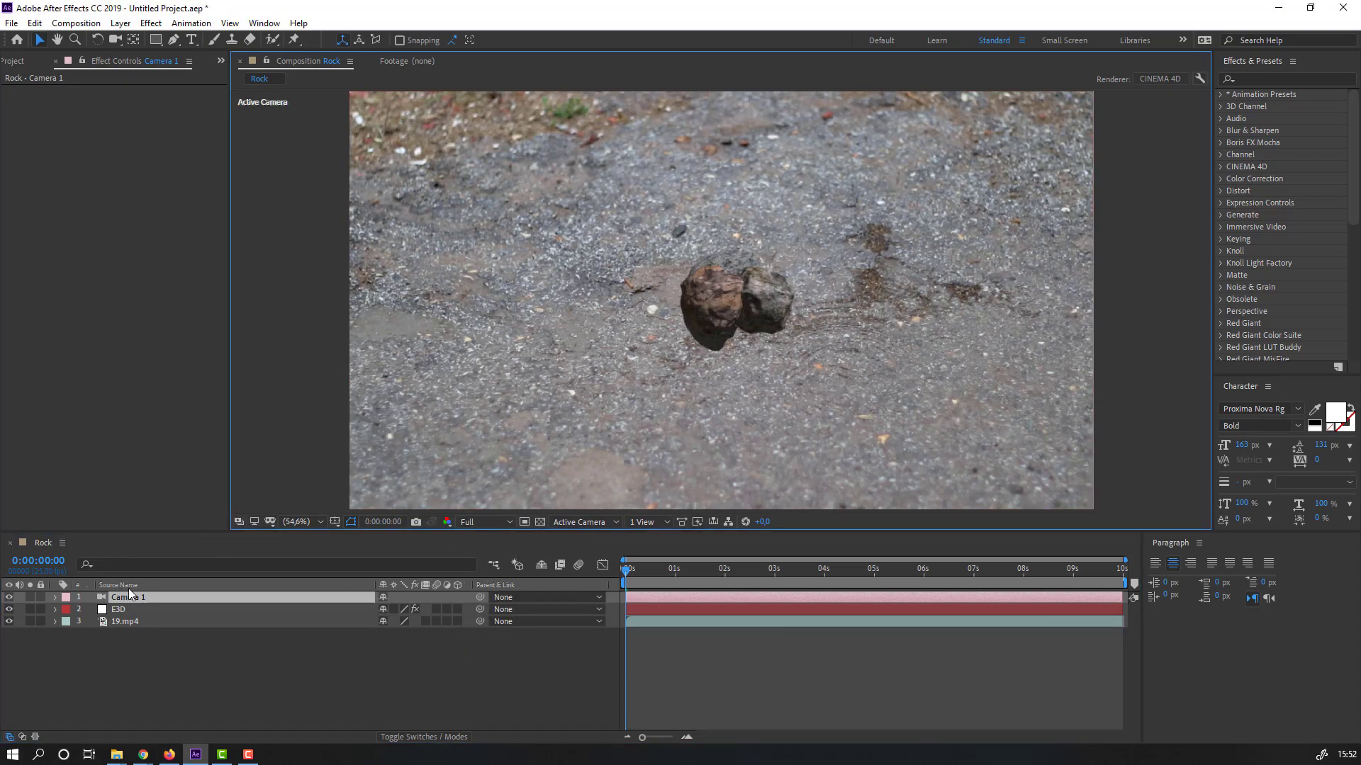
key("c")
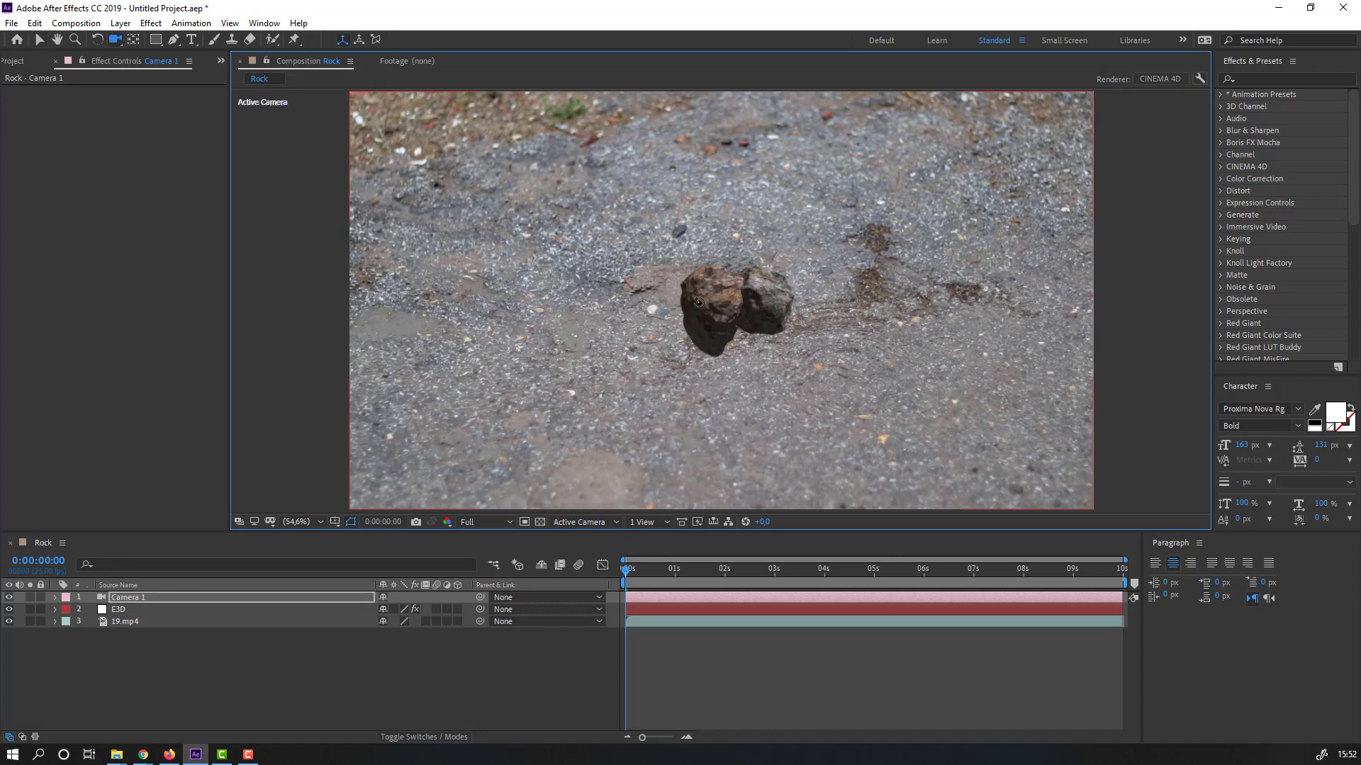
mouse_move(699, 303)
left_mouse_down()
mouse_move(709, 324)
mouse_move(667, 332)
mouse_move(702, 334)
mouse_move(702, 299)
mouse_move(693, 318)
left_mouse_up()
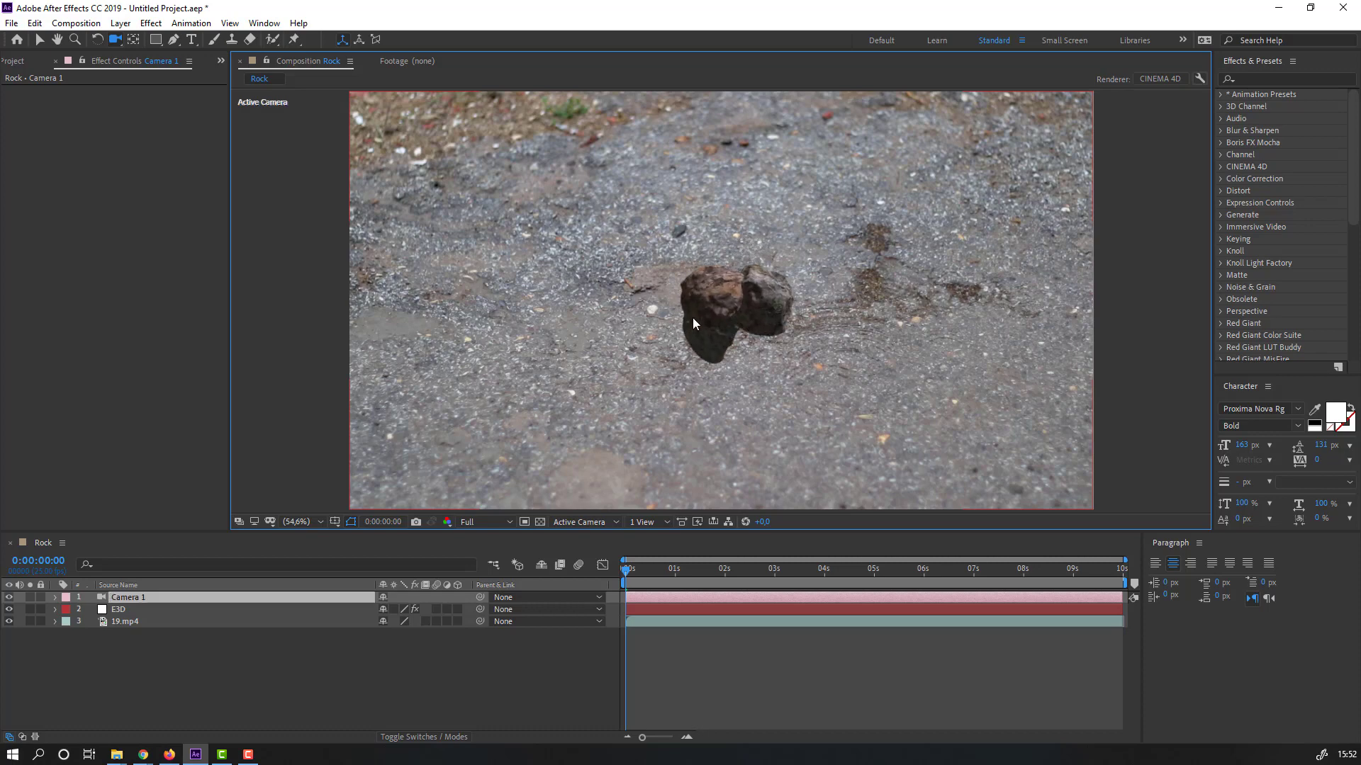
Step: Enable ambient occlusion on the E3D layer with SSAO Intensity 9
left_click(114, 611)
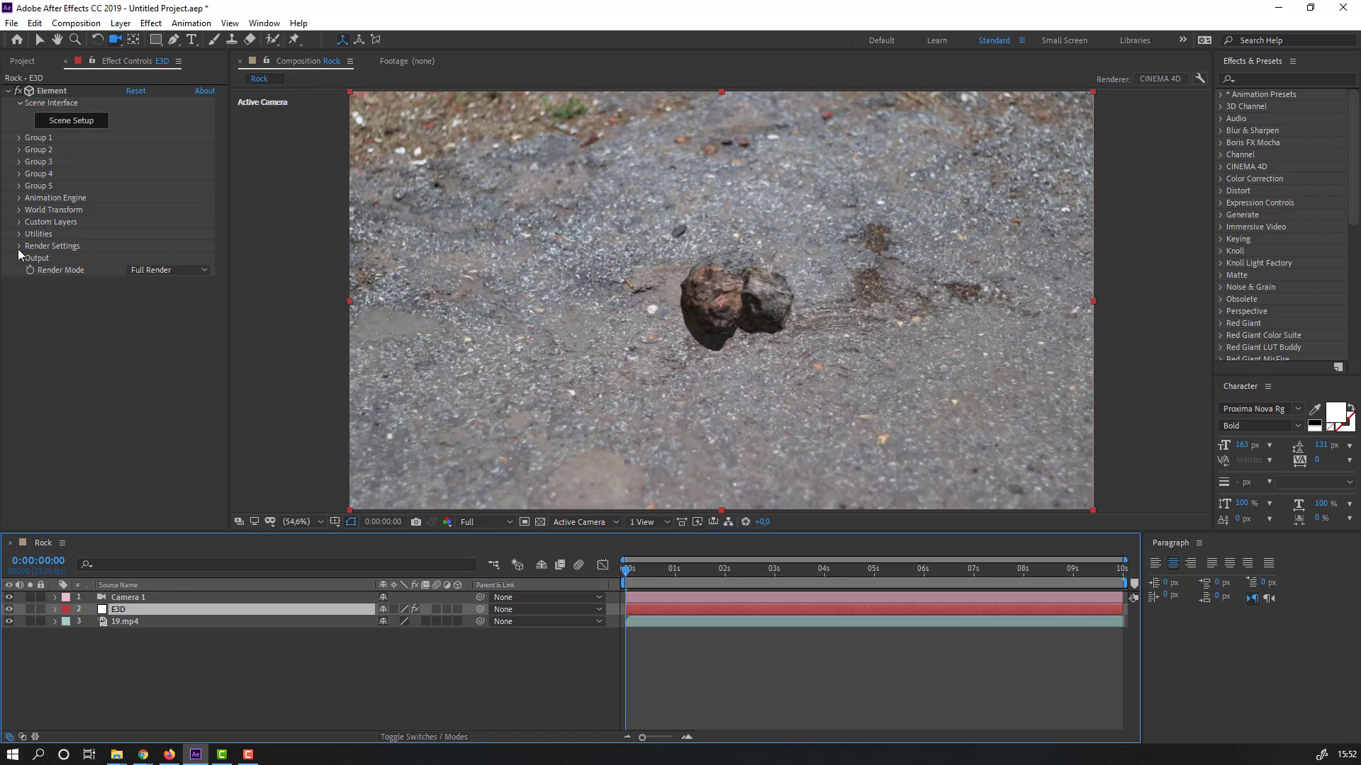
left_click(21, 247)
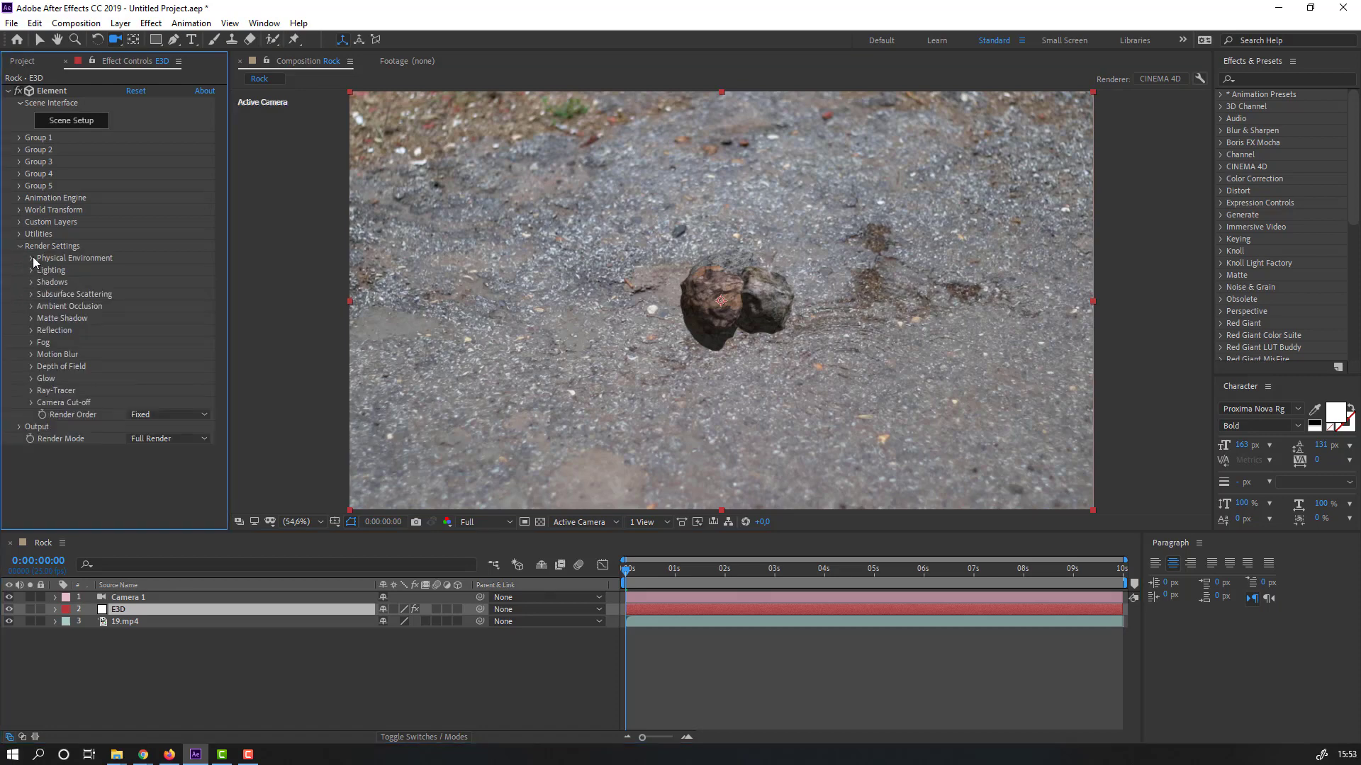
left_click(31, 306)
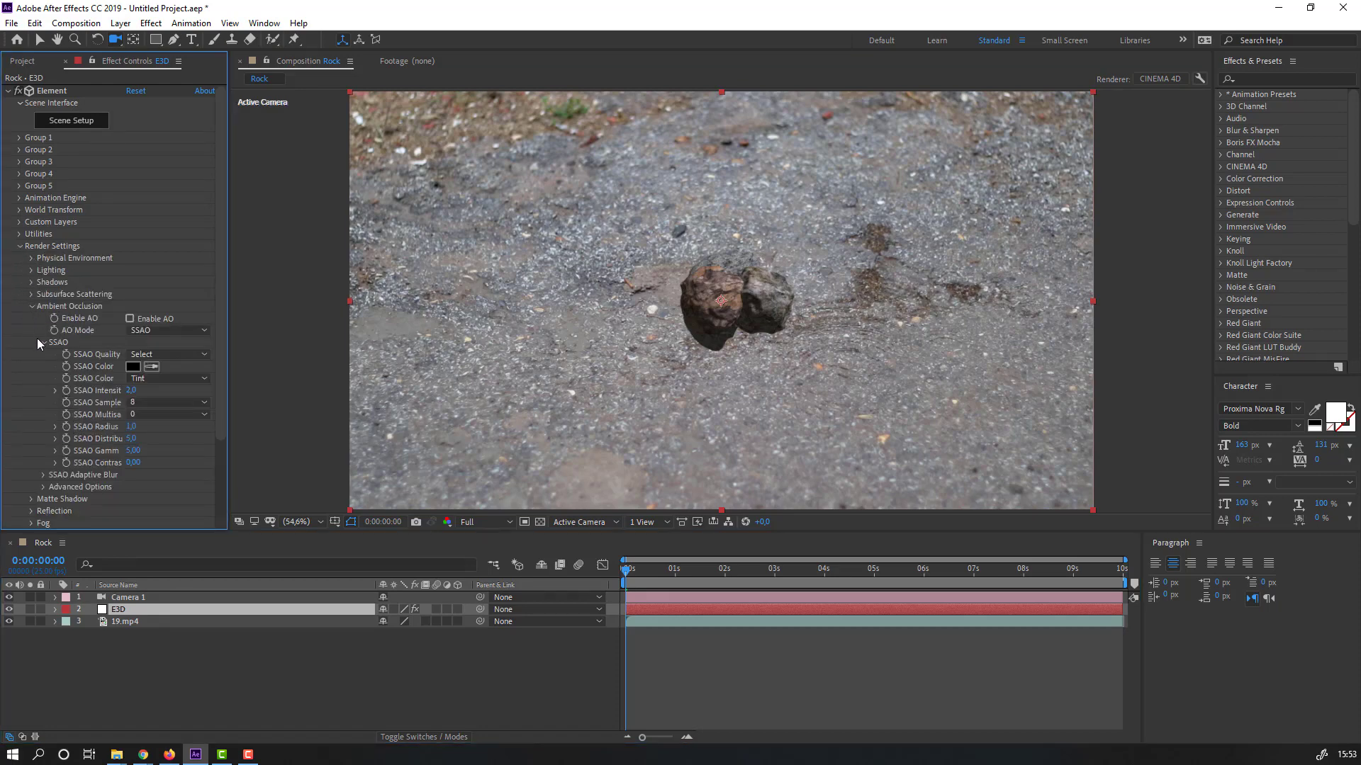
left_click(130, 320)
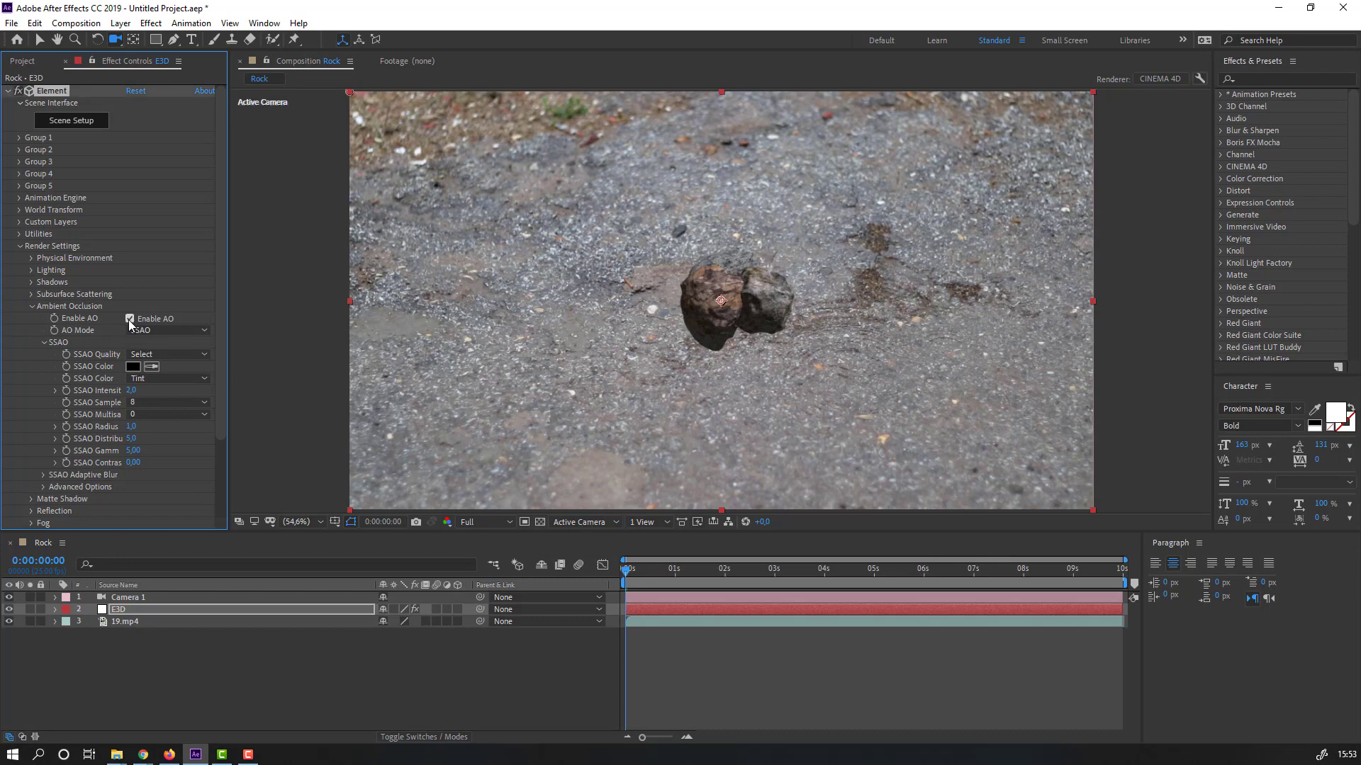
left_click(130, 390)
type("5")
key("Return")
left_click(130, 390)
type("9")
key("Return")
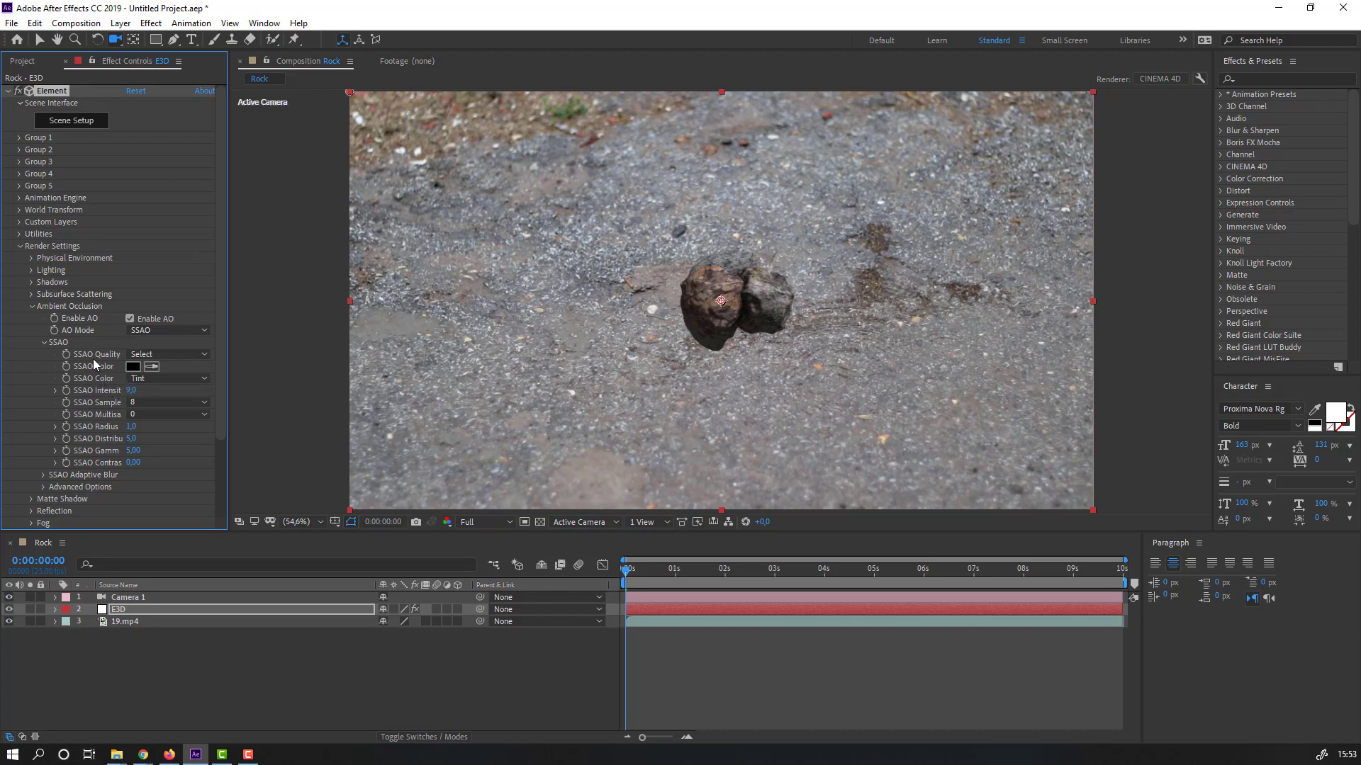
Step: Set Element's Add Lighting preset to Cinema
left_click(30, 270)
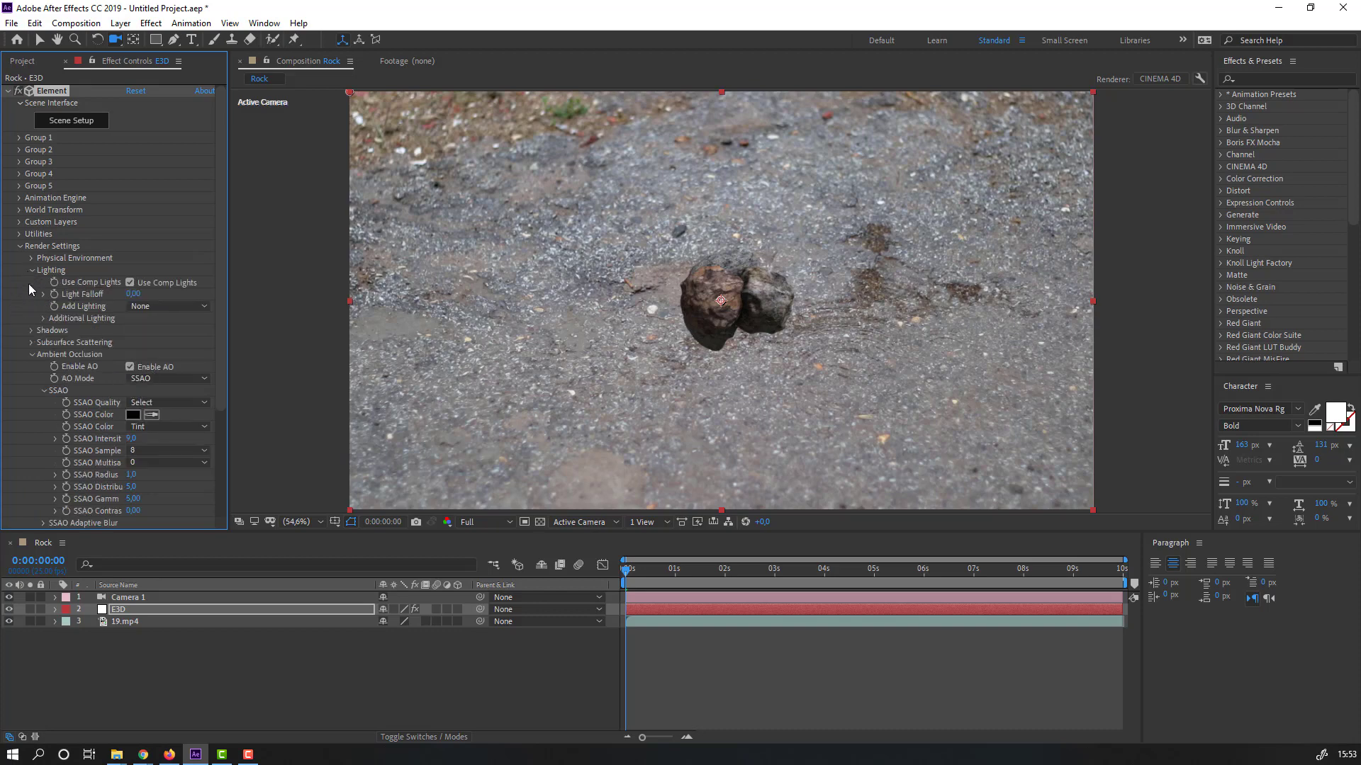
left_click(155, 305)
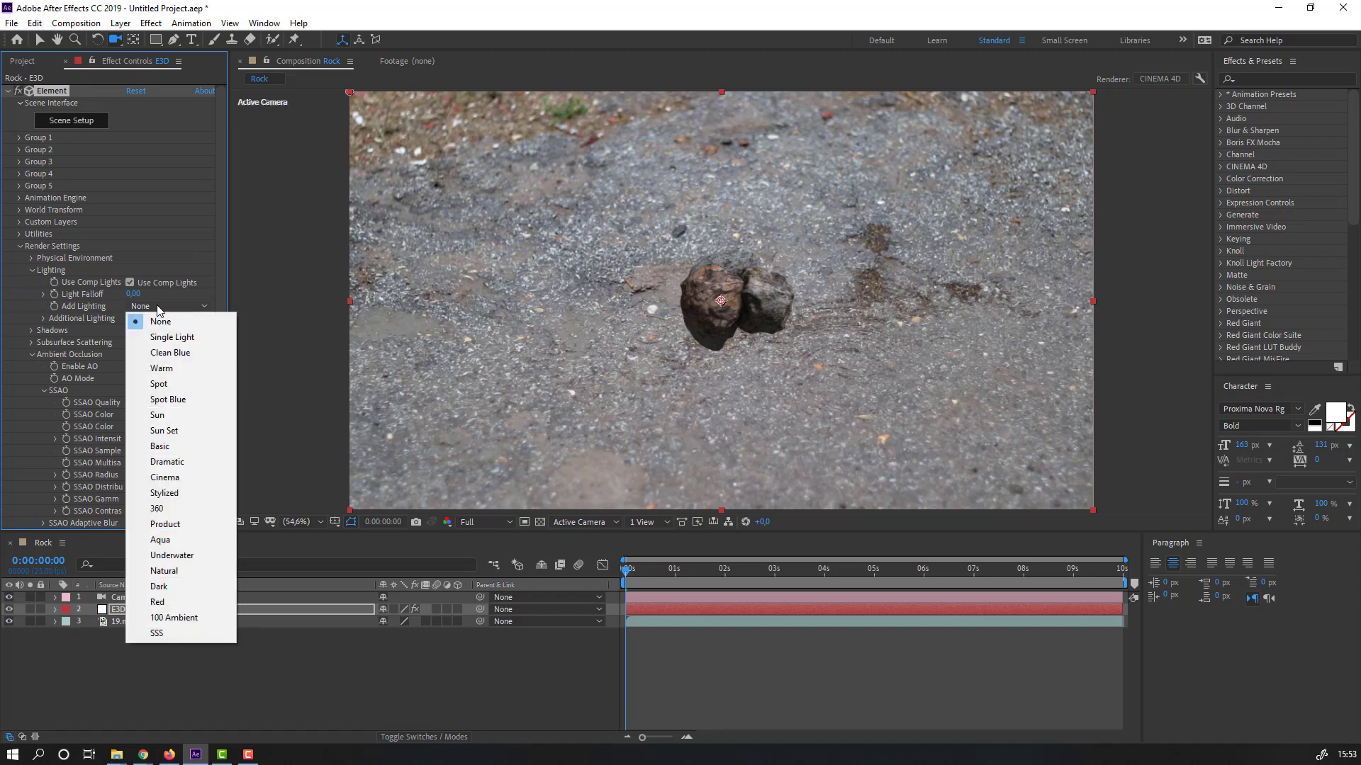
left_click(160, 479)
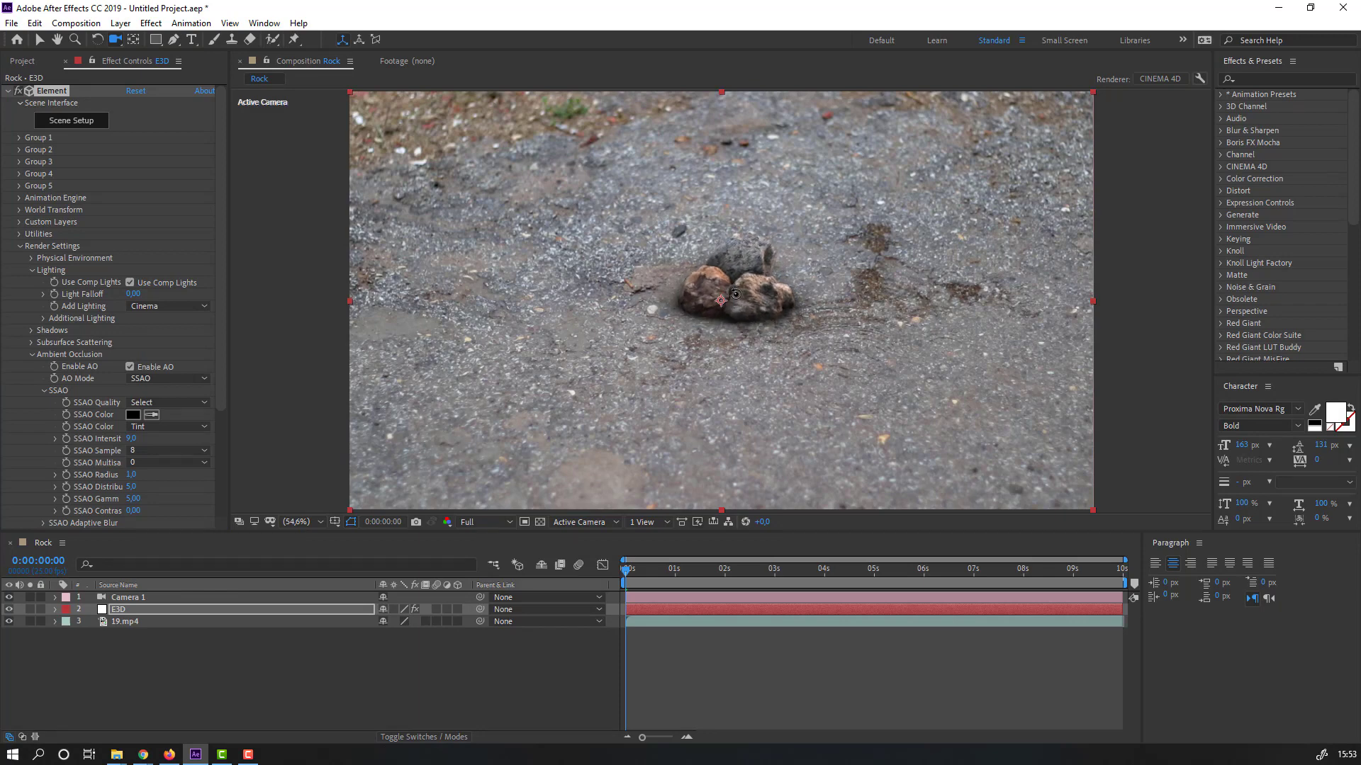
left_click_drag(734, 294, 732, 329)
Step: Lower the Element 3D ground plane model to about -0.22 on Y beneath the rocks
left_click(88, 124)
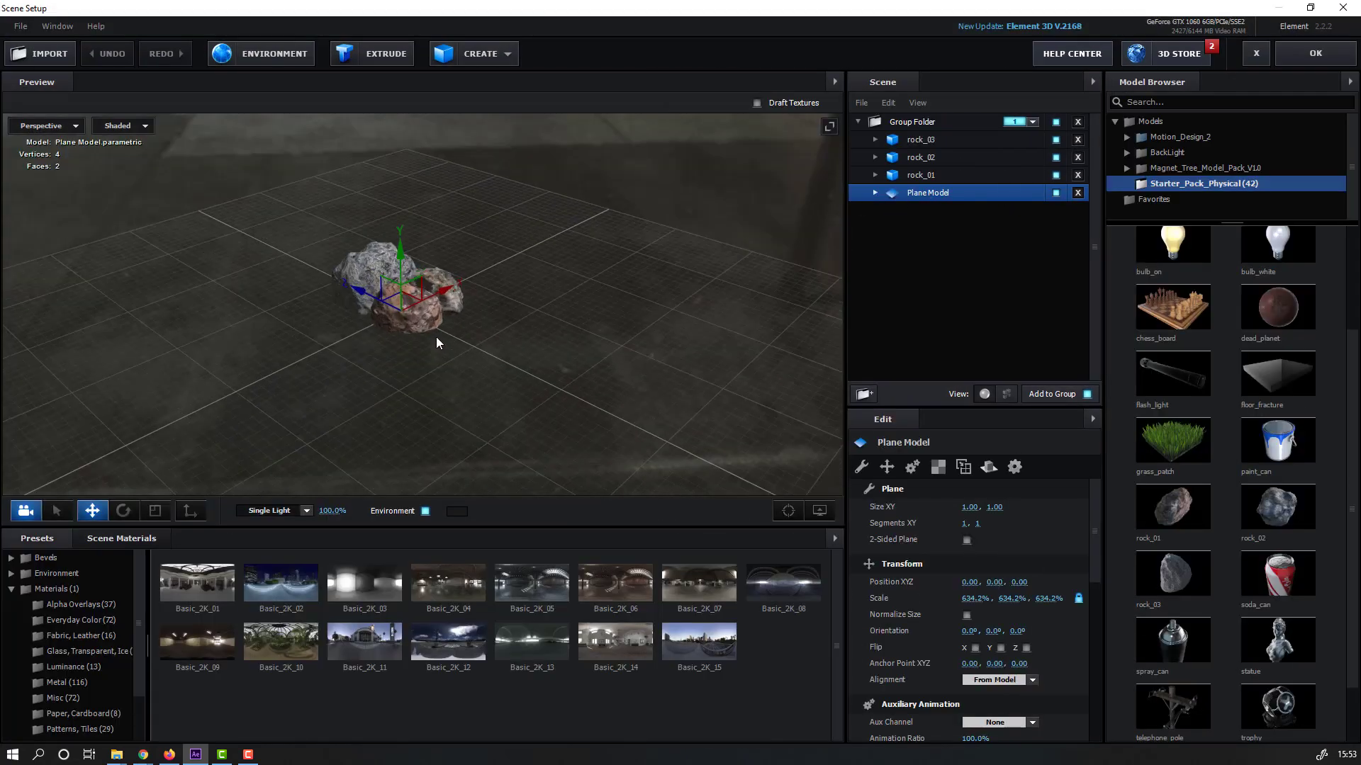
mouse_move(440, 333)
left_mouse_down()
mouse_move(384, 262)
mouse_move(398, 274)
left_mouse_up()
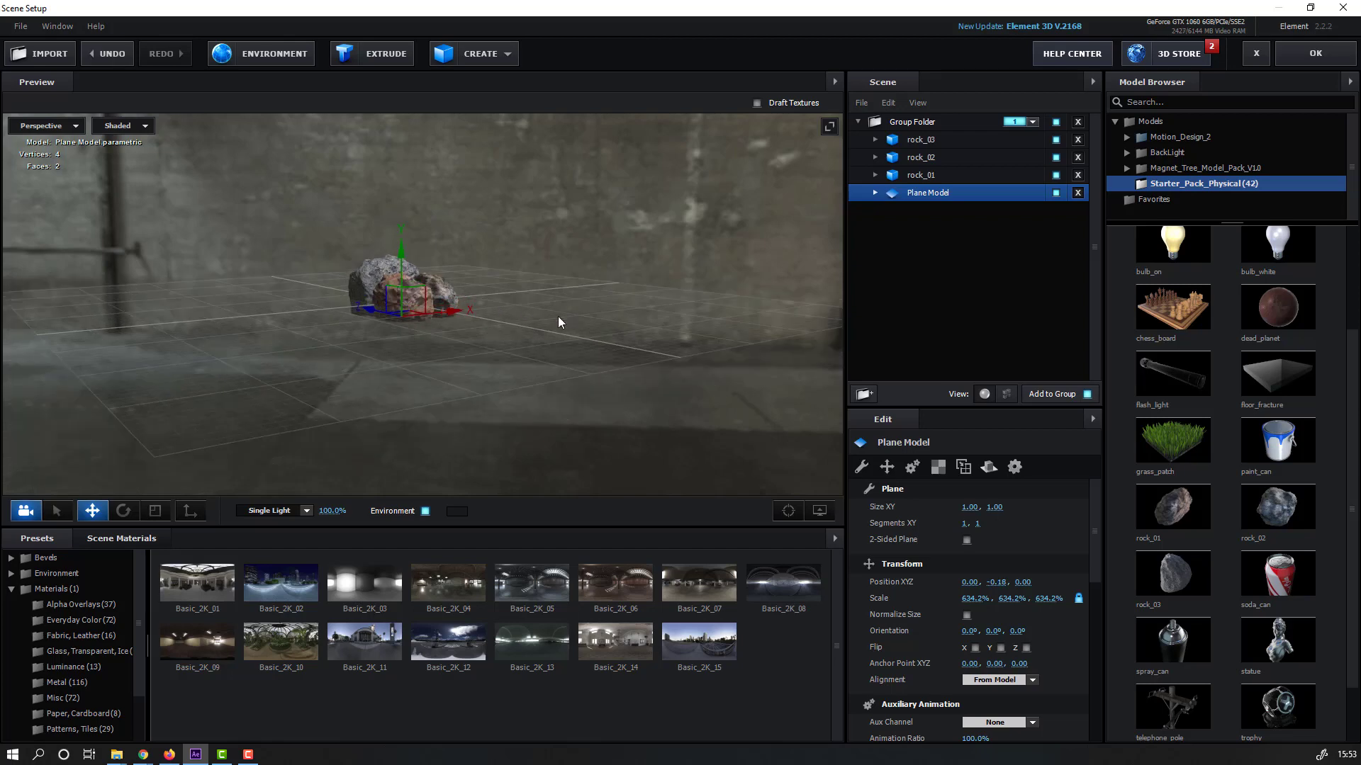
mouse_move(559, 319)
left_mouse_down()
mouse_move(440, 297)
mouse_move(415, 276)
left_mouse_up()
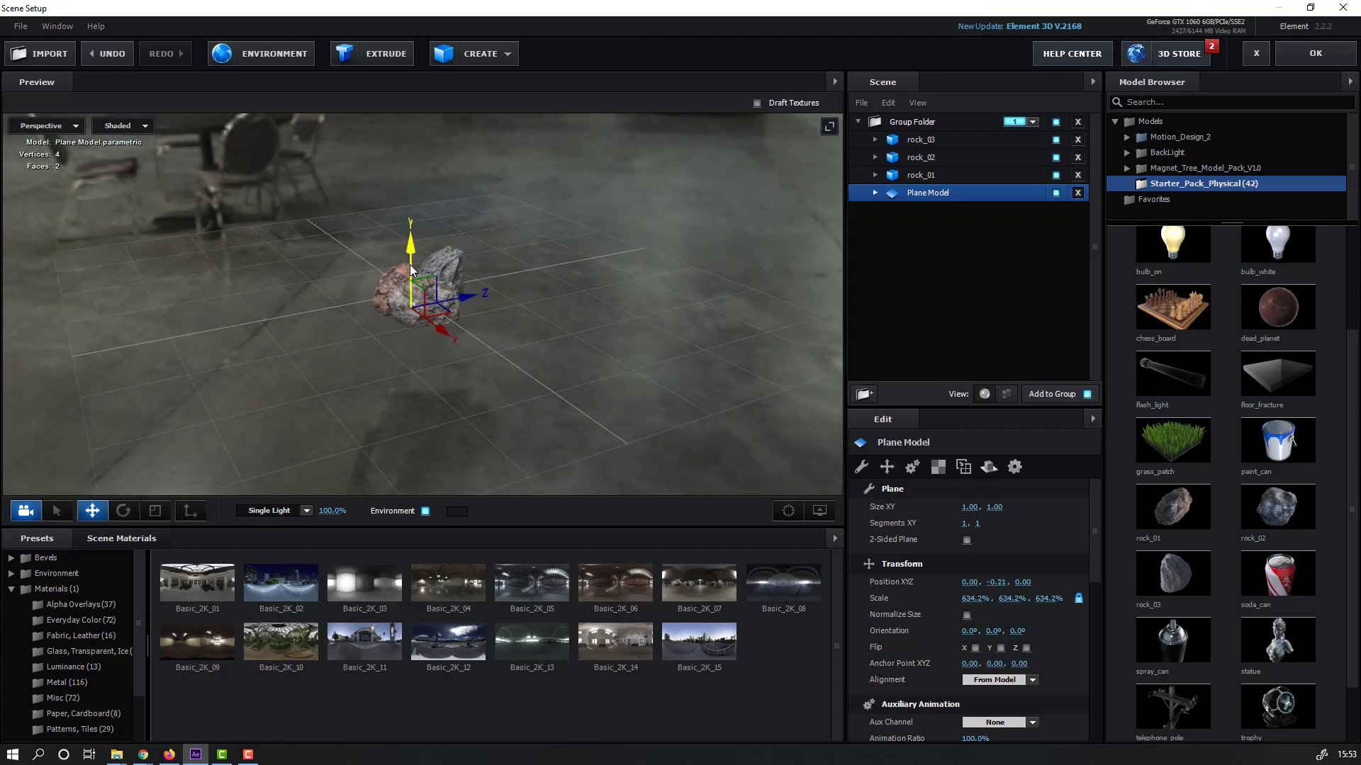
left_click_drag(518, 332, 708, 316)
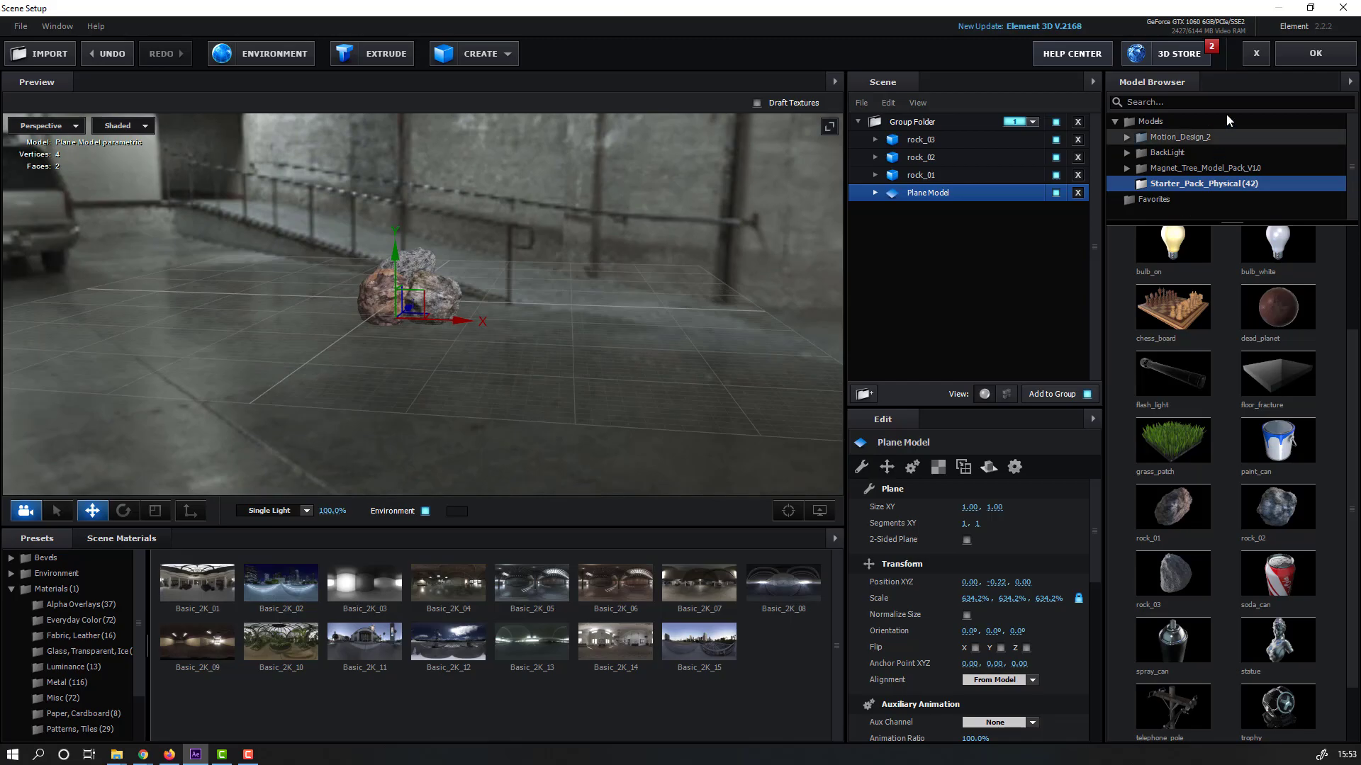
left_click(1302, 59)
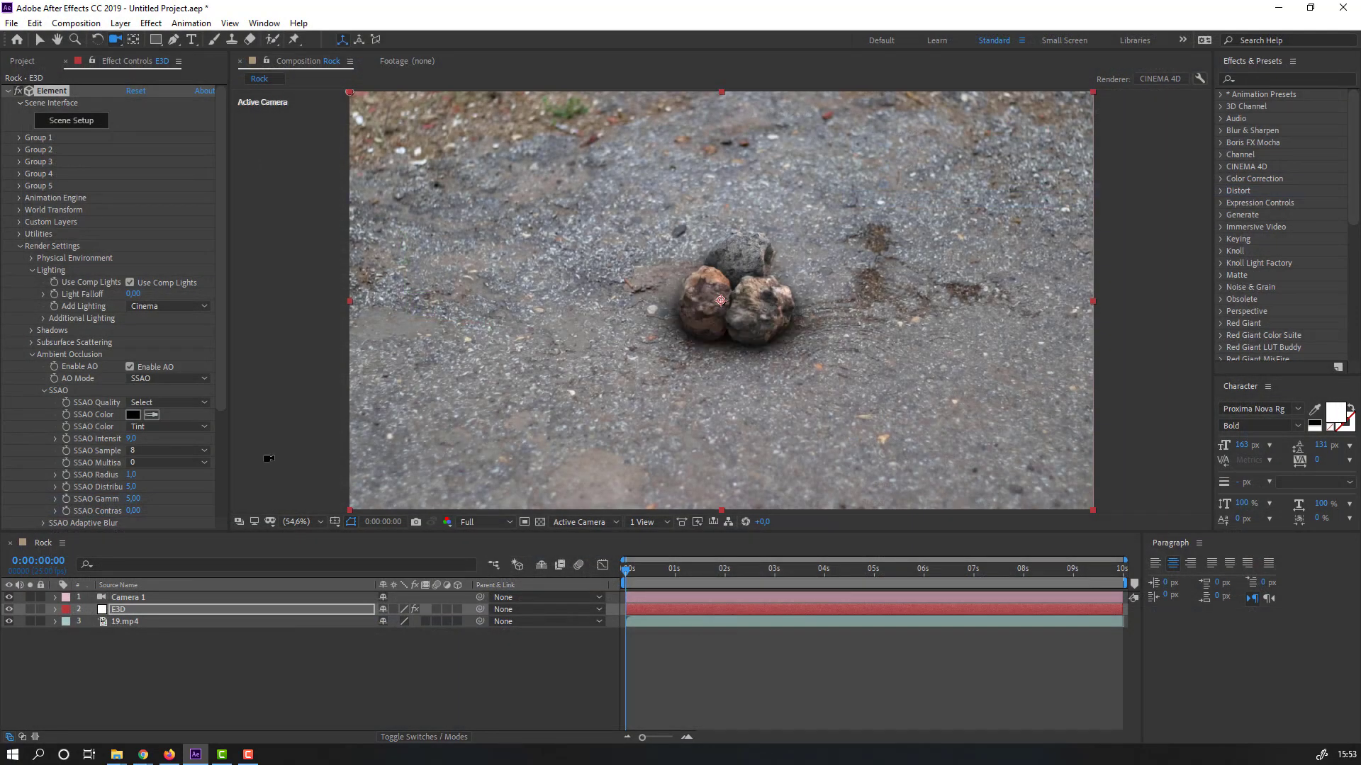
Step: Pan the camera with Track XY Camera Tool so the rocks sit left of centre
left_click(114, 41)
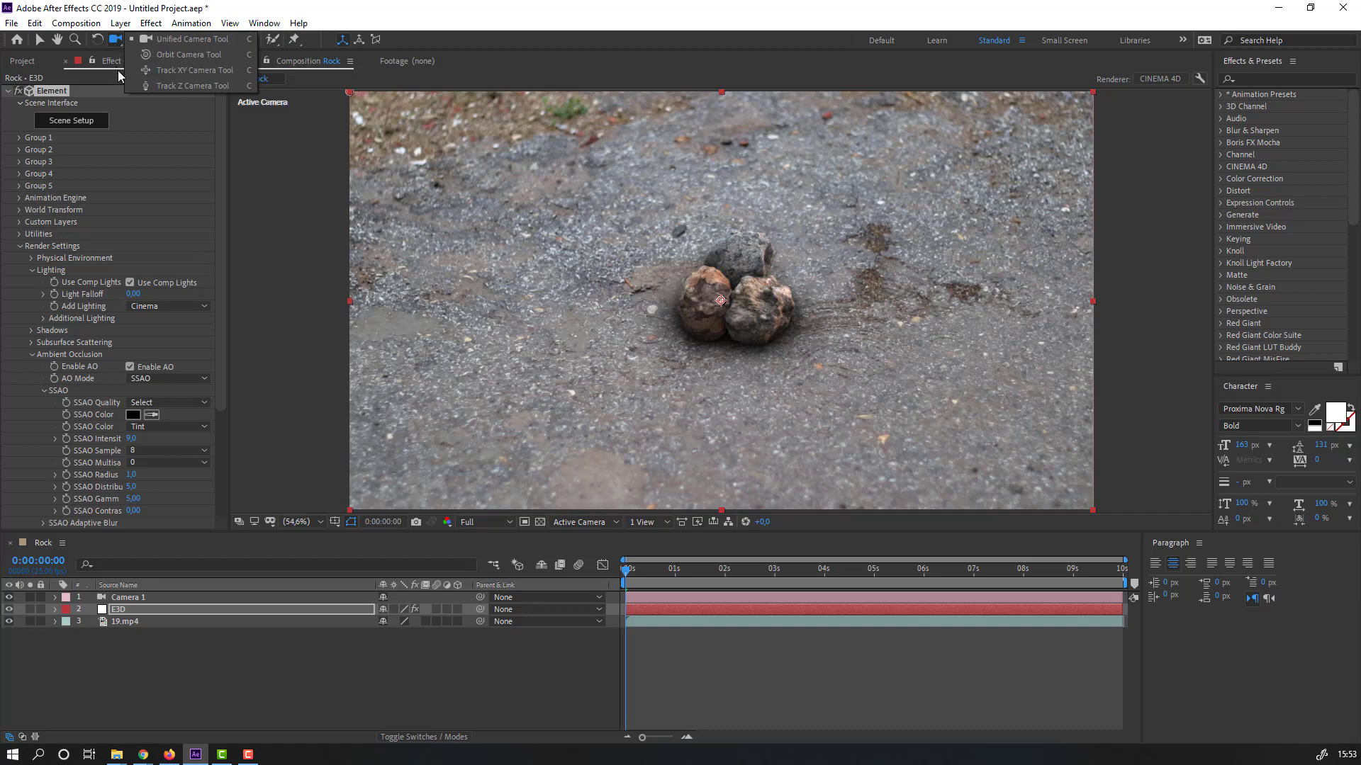
left_click(187, 70)
left_click_drag(765, 319, 589, 268)
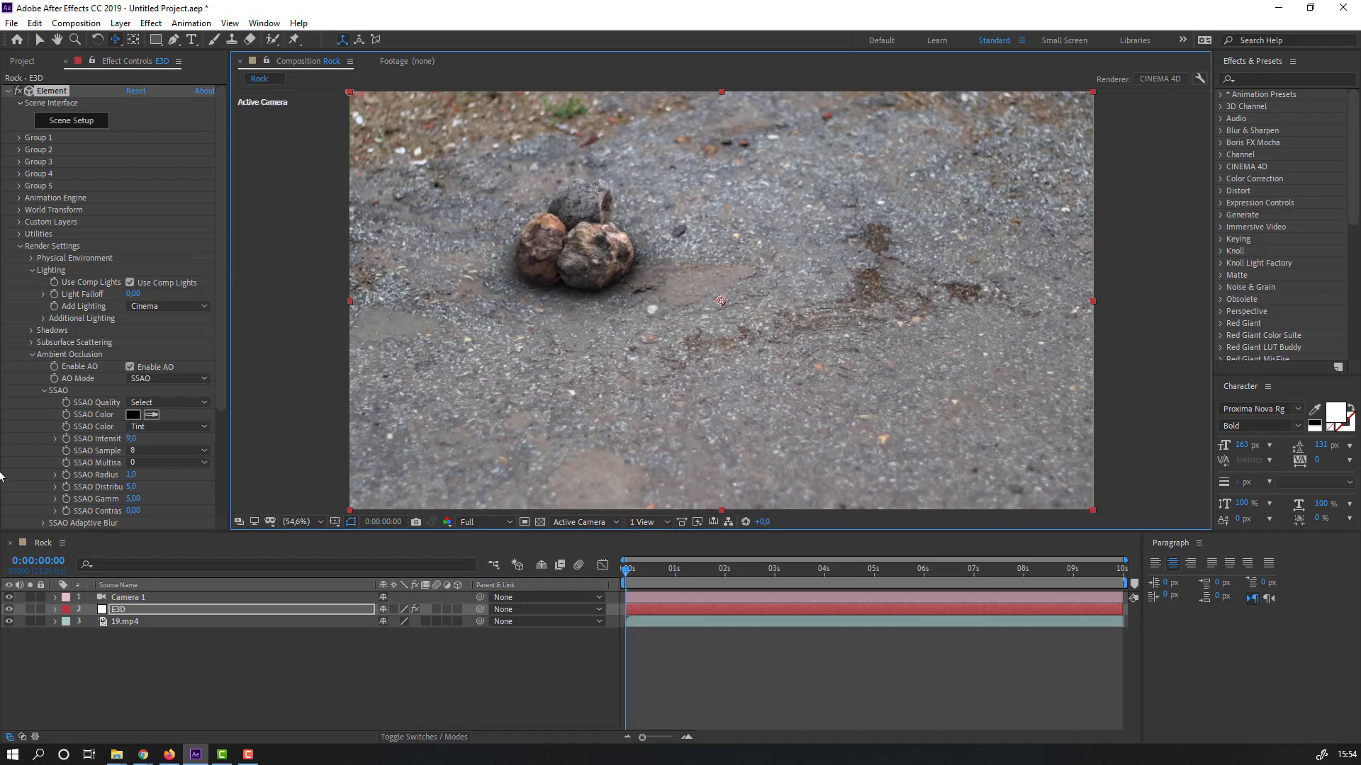
Step: Set the Element SSAO Intensity to 5
left_click(131, 438)
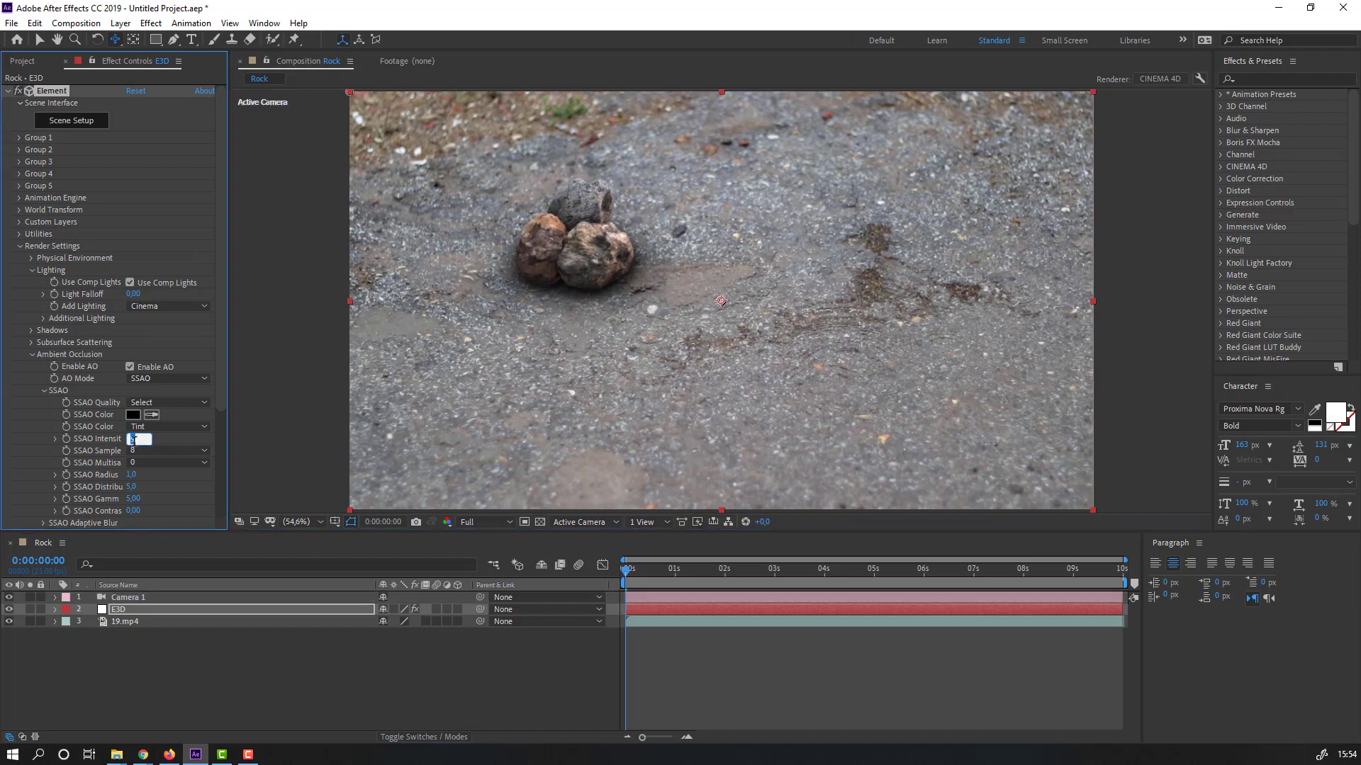
type("5")
key("Return")
left_click(273, 685)
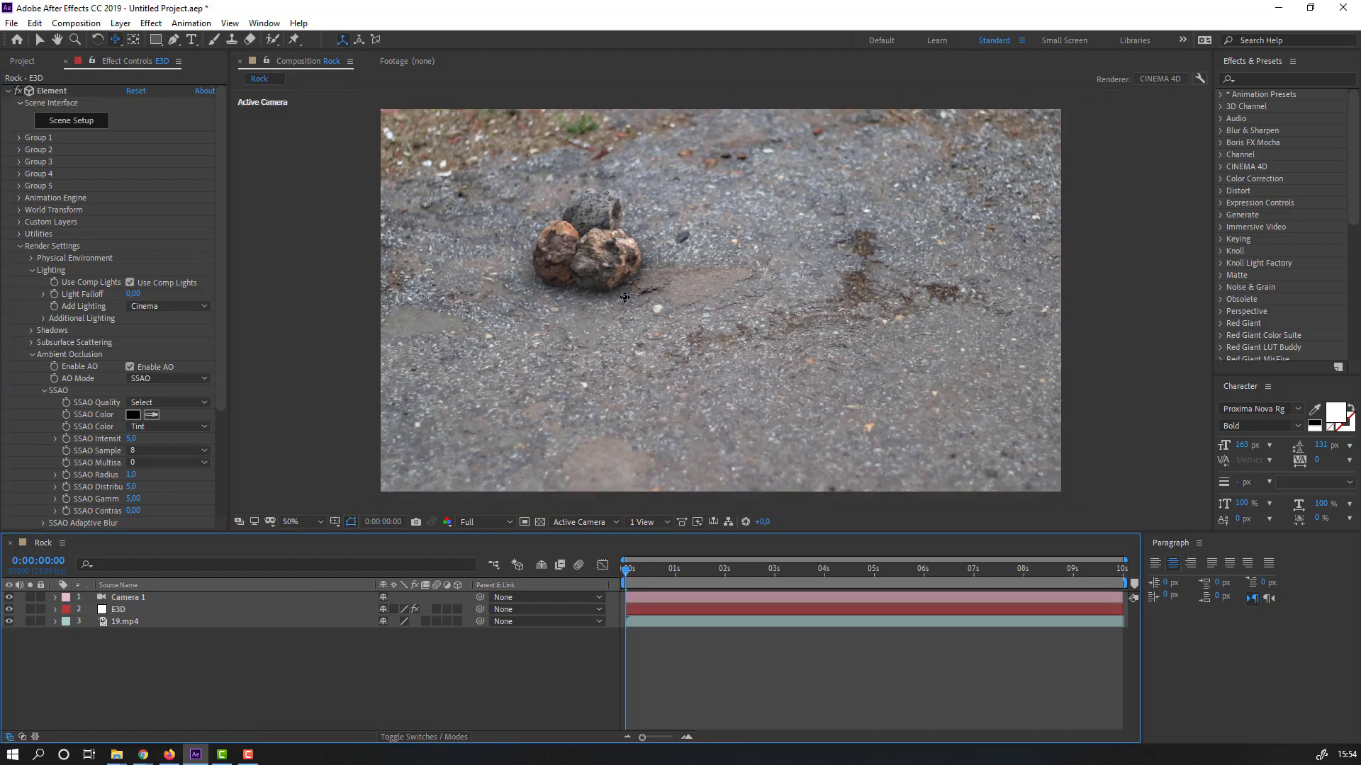
scroll(625, 297, "up", 3)
scroll(624, 297, "down", 3)
Step: Fit the view up to 100% and add Lumetri Color to the E3D layer
left_click(293, 521)
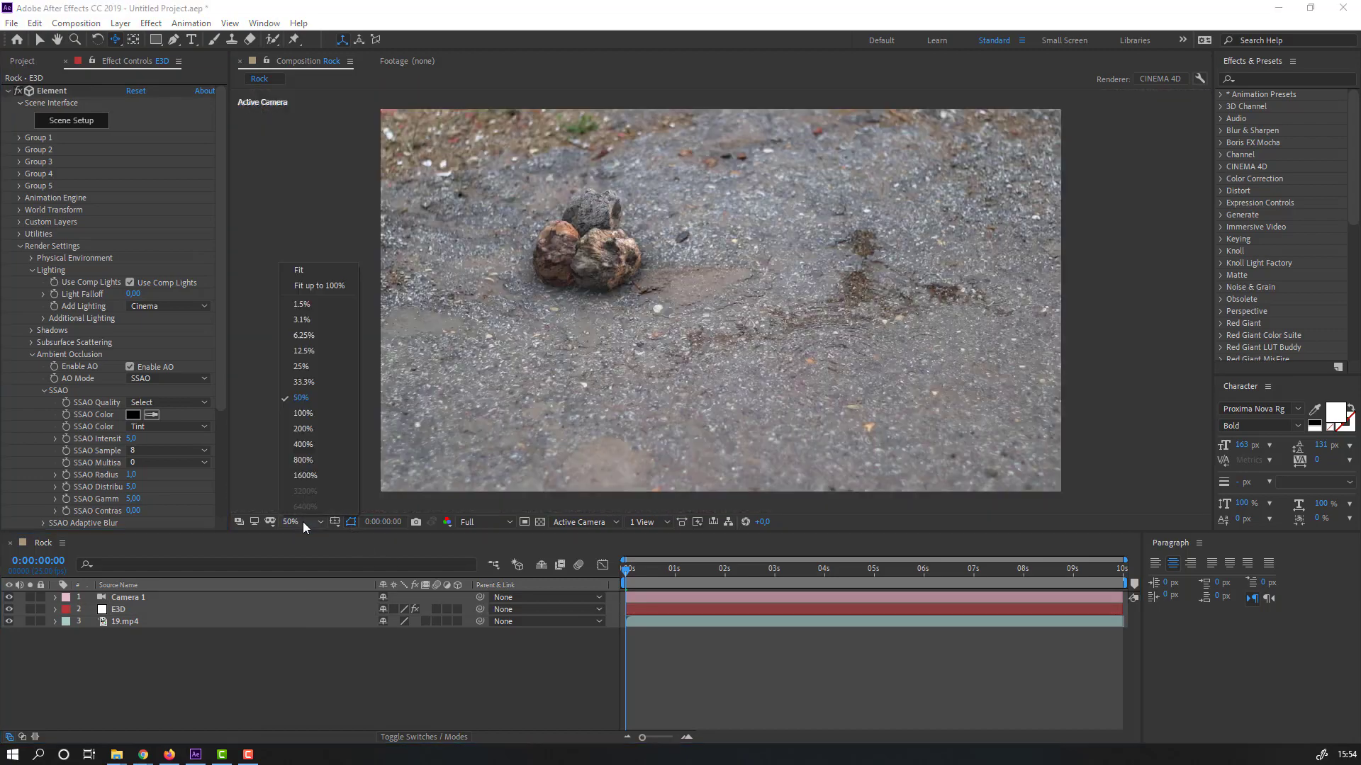
left_click(331, 287)
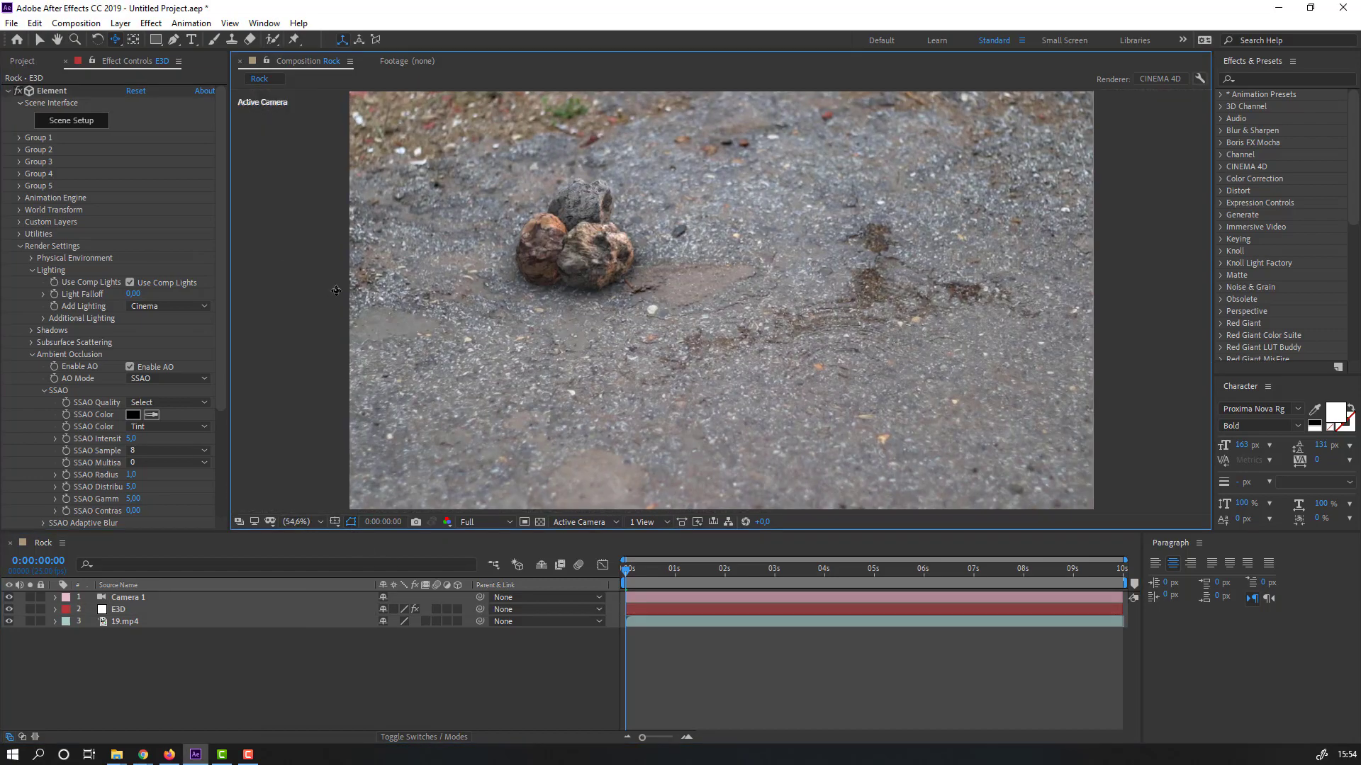
left_click(1262, 79)
type("lu")
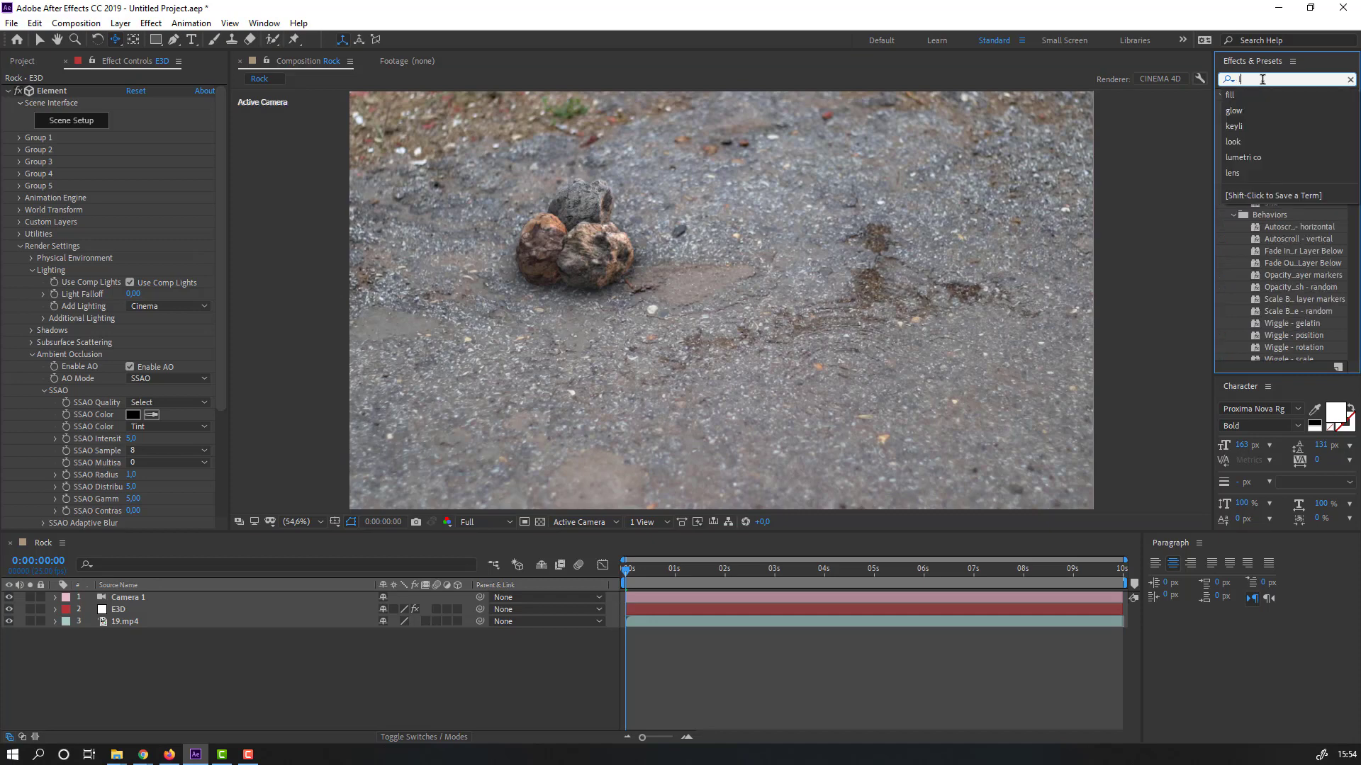
type("m")
key("Return")
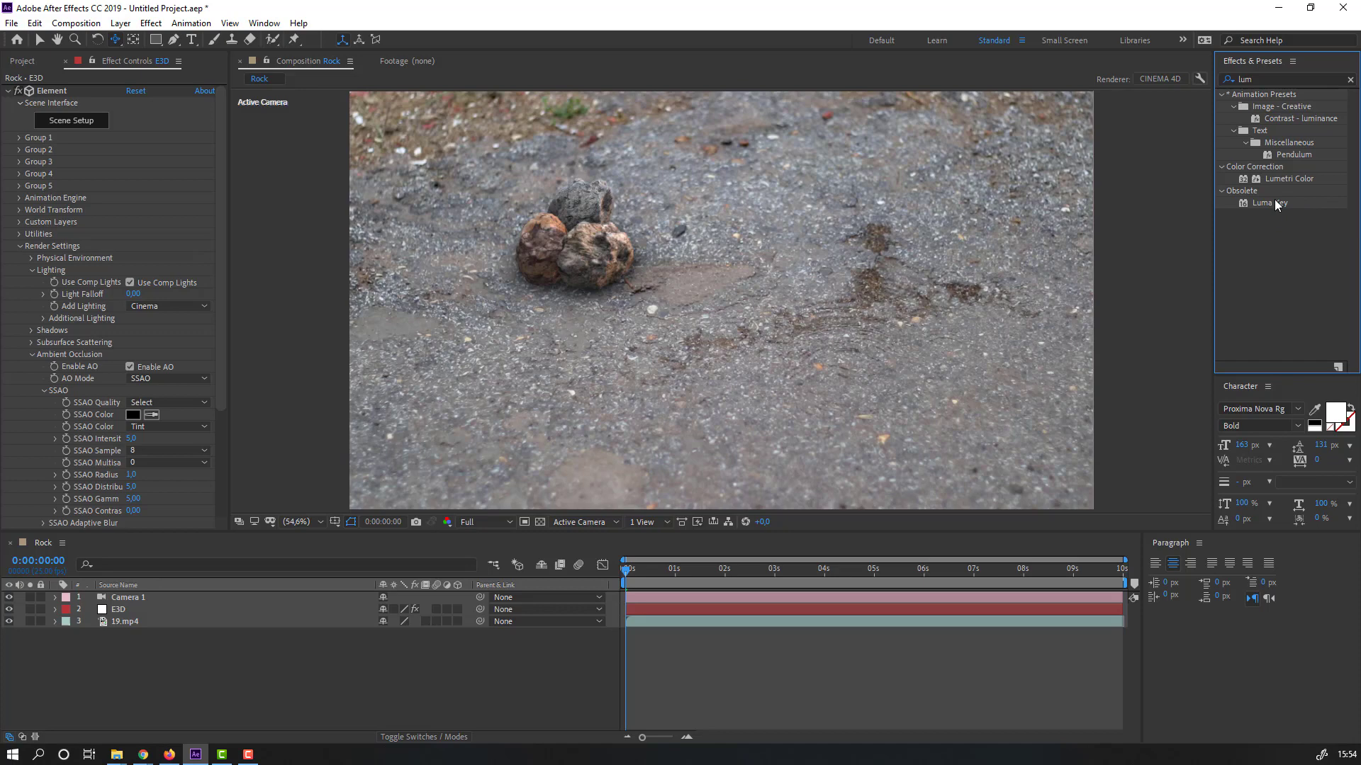
left_click(1287, 181)
left_click_drag(1294, 184, 126, 618)
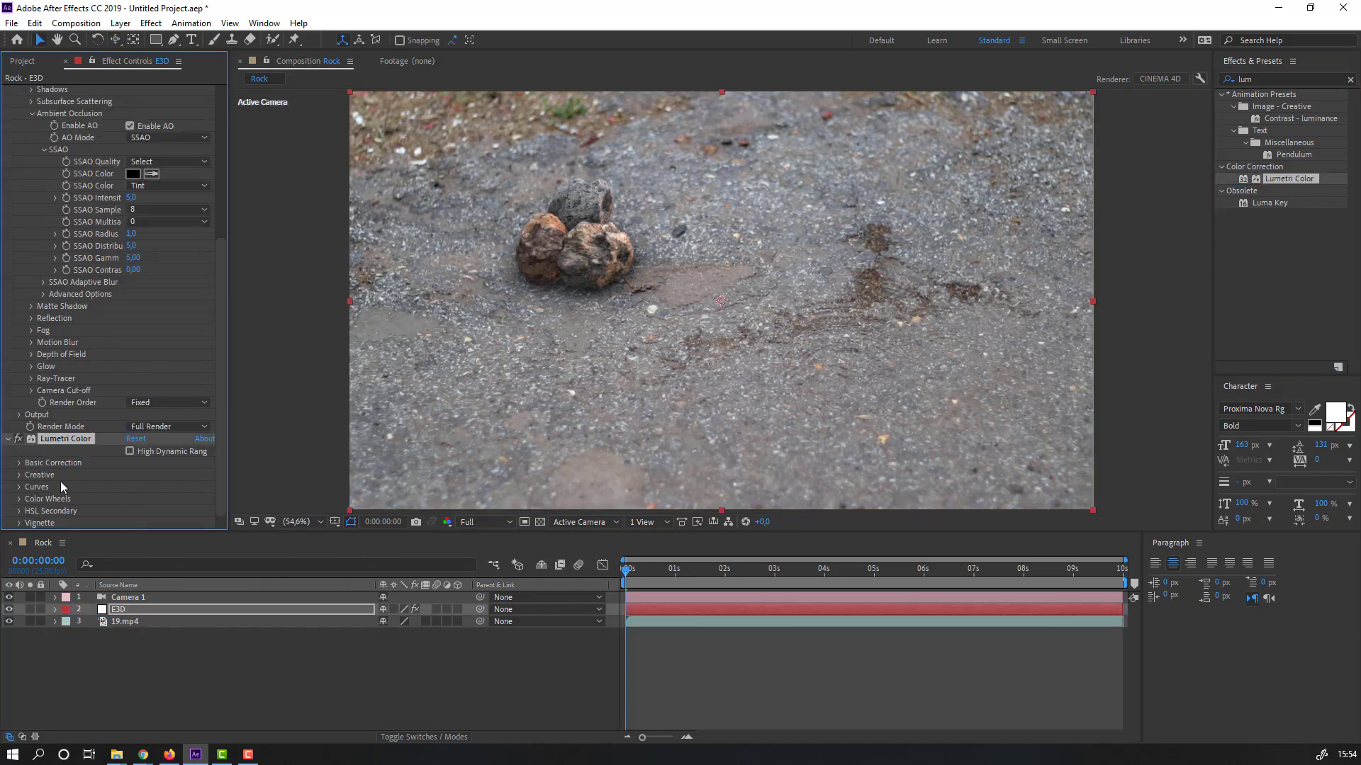
Step: In Basic Correction, set Lumetri Contrast to -54, Whites to 3 and Blacks to 2
left_click(21, 462)
scroll(27, 460, "down", 2)
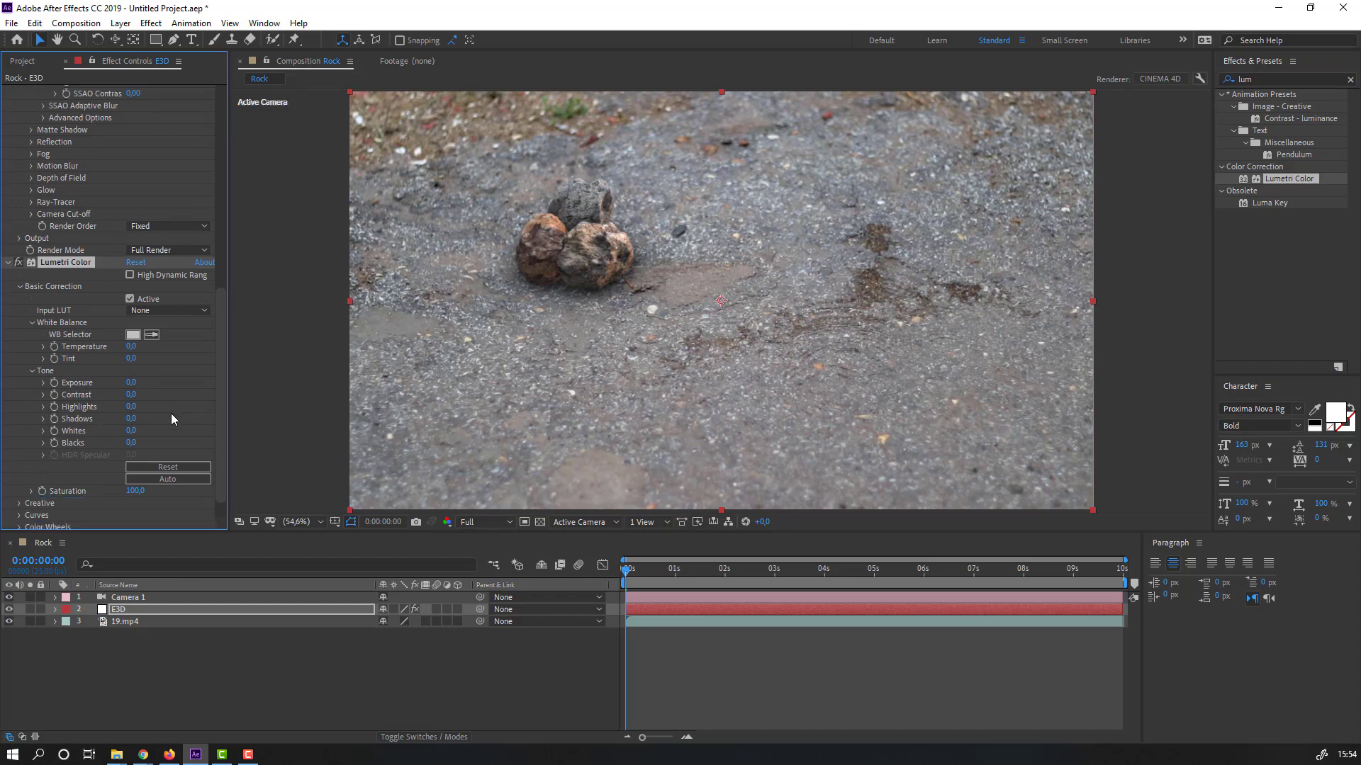
mouse_move(131, 399)
left_mouse_down()
mouse_move(78, 394)
mouse_move(90, 395)
left_mouse_up()
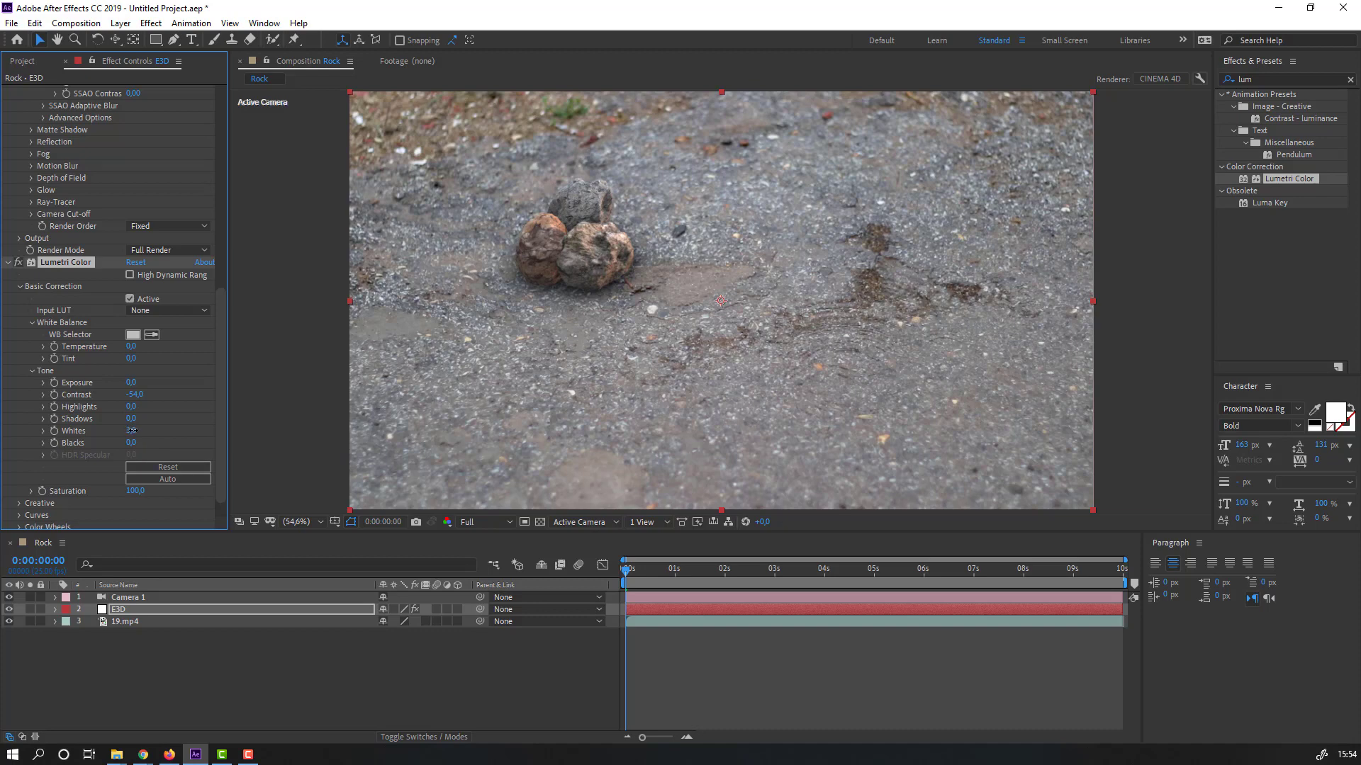
left_click_drag(131, 447, 144, 443)
left_click(132, 442)
left_click(345, 575)
scroll(380, 433, "down", 1)
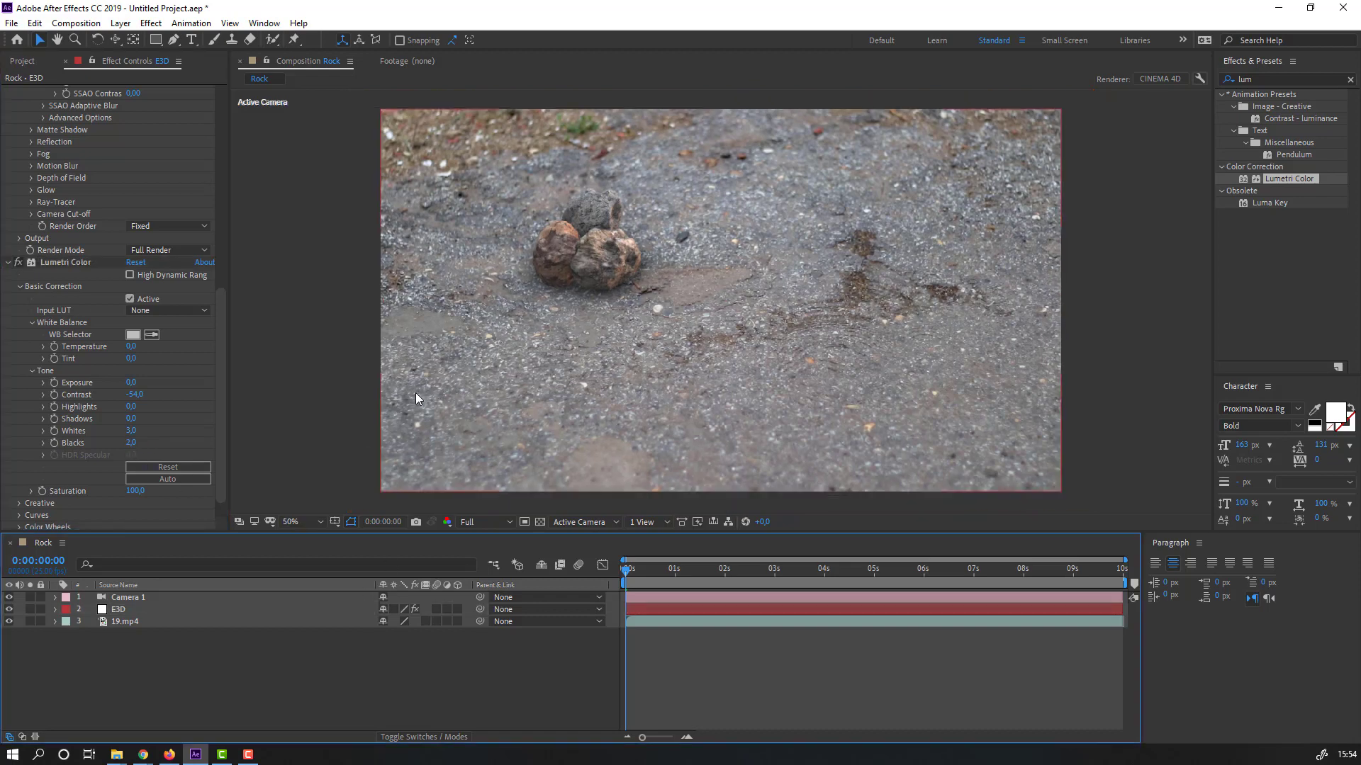
Step: Preview the composite, then orbit Camera 1 to show the rock cluster larger
key("space")
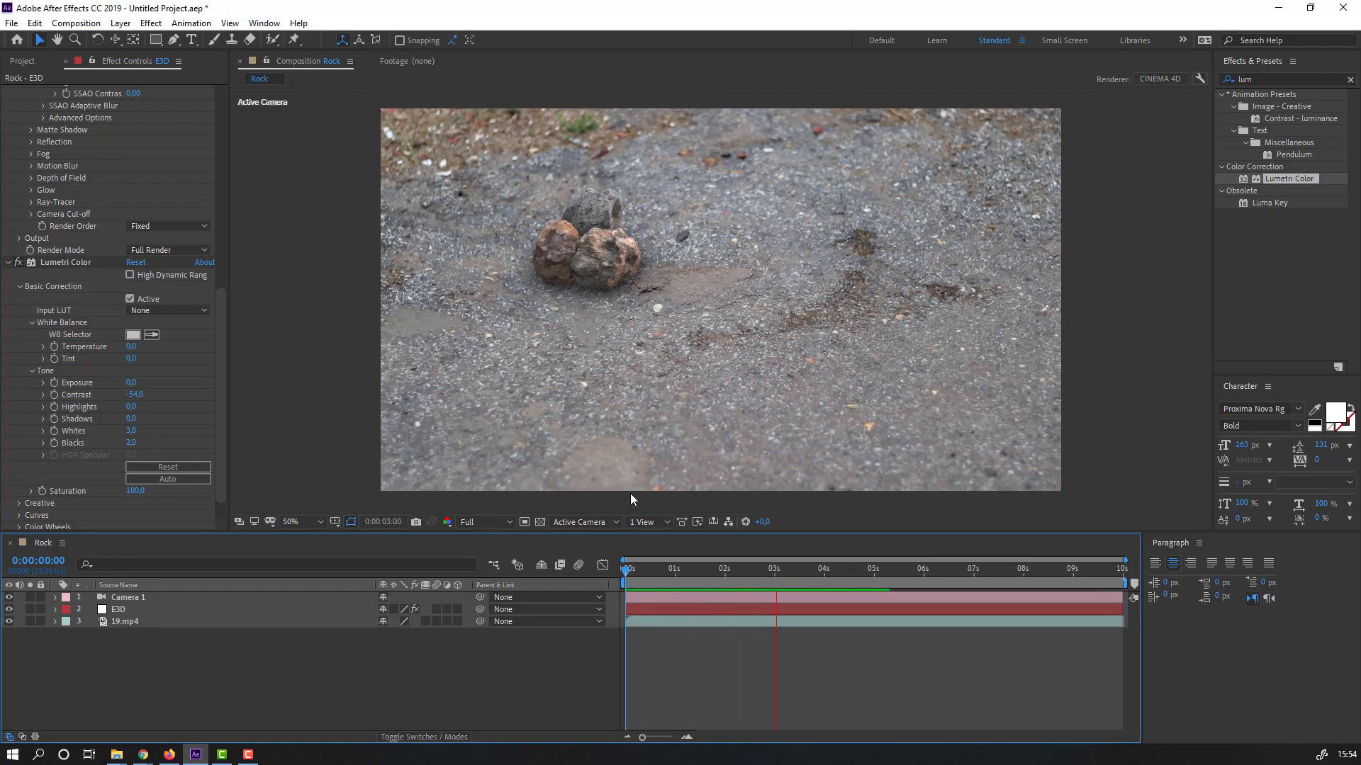
key("space")
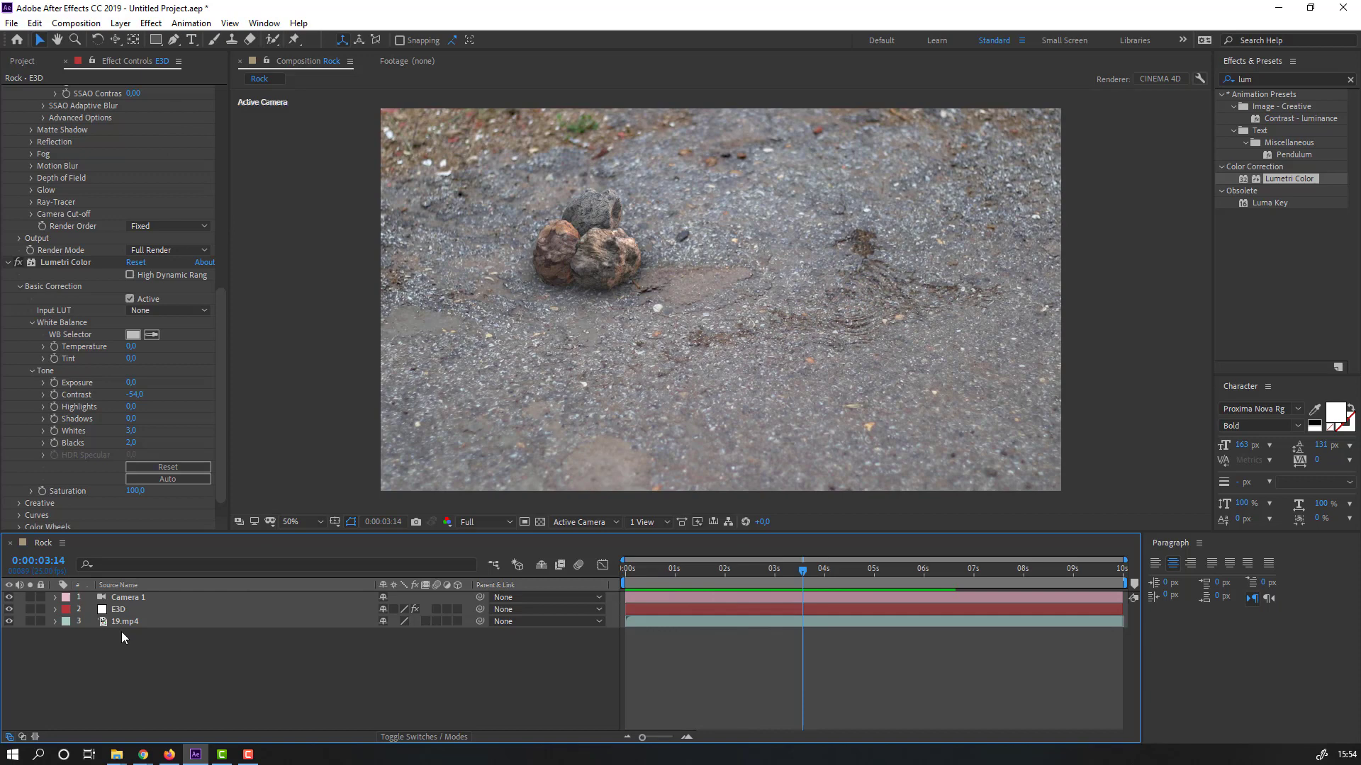
left_click(129, 599)
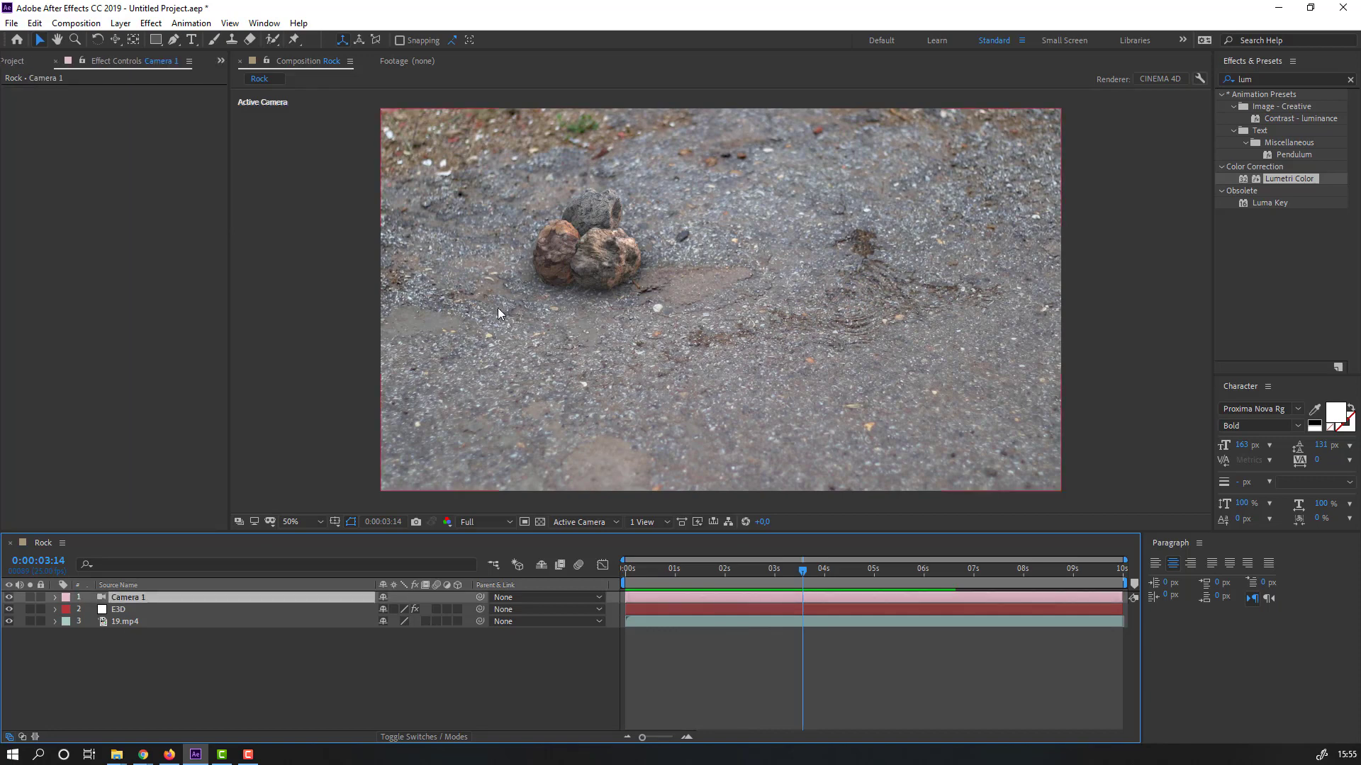
key("c")
mouse_move(566, 276)
left_mouse_down()
mouse_move(593, 221)
mouse_move(559, 221)
left_mouse_up()
Step: Deselect the camera, return the time indicator to the start and replay the preview
left_click(365, 671)
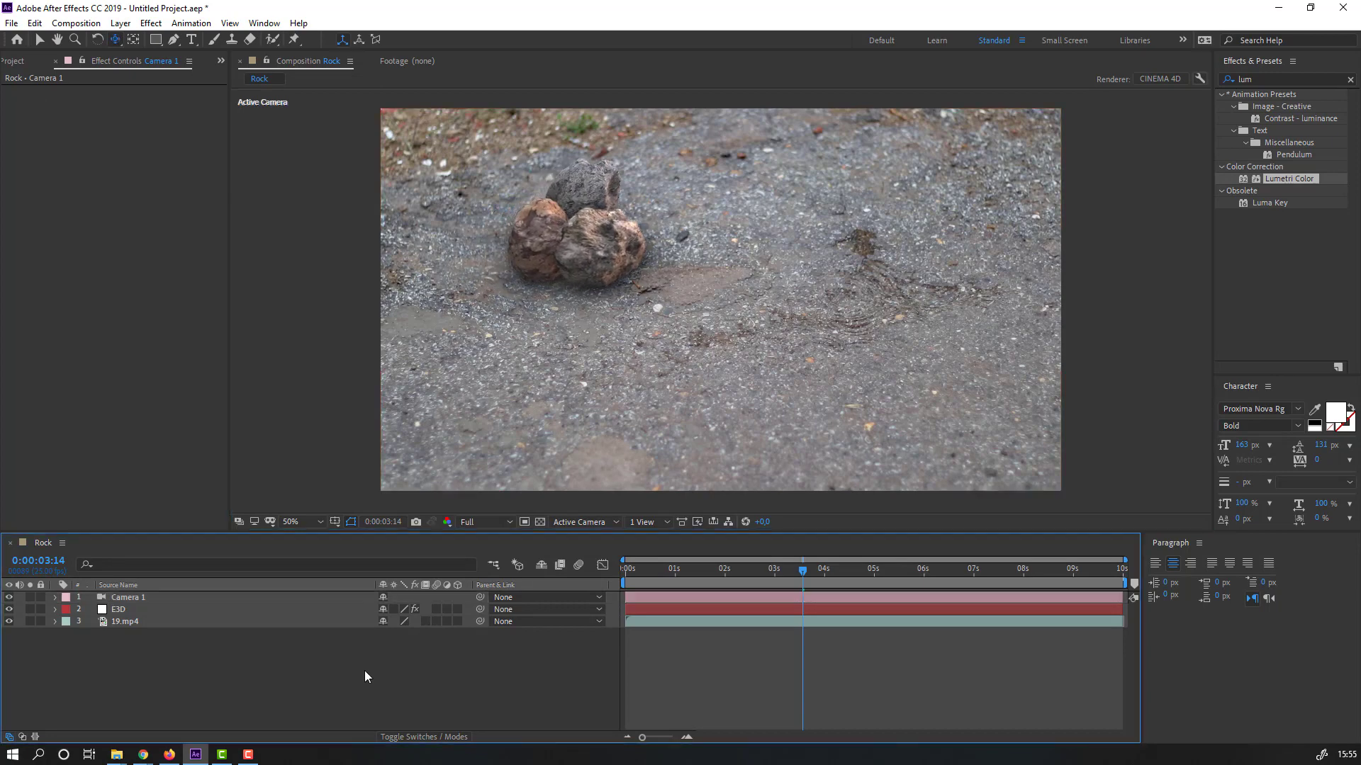
key("v")
left_click_drag(731, 566, 623, 570)
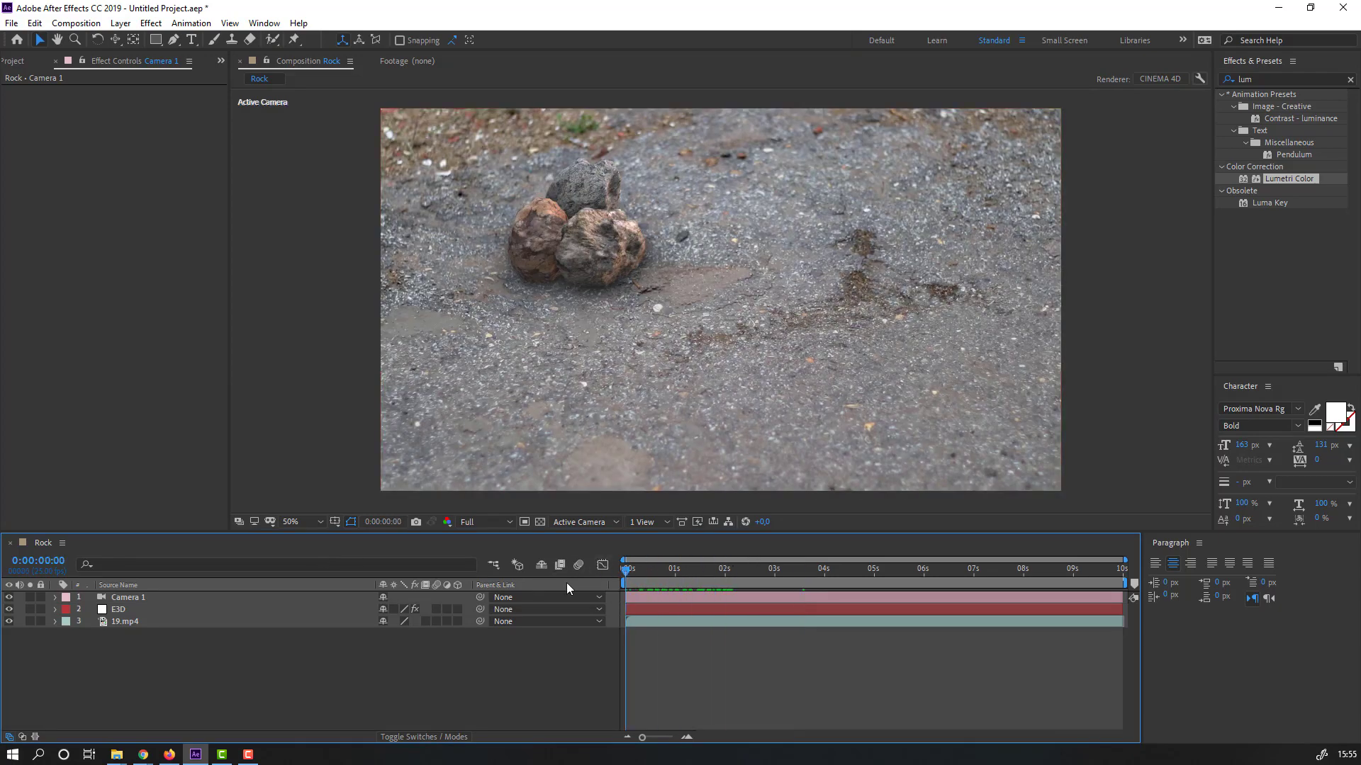
key("space")
scroll(471, 443, "down", 2)
scroll(471, 445, "down", 2)
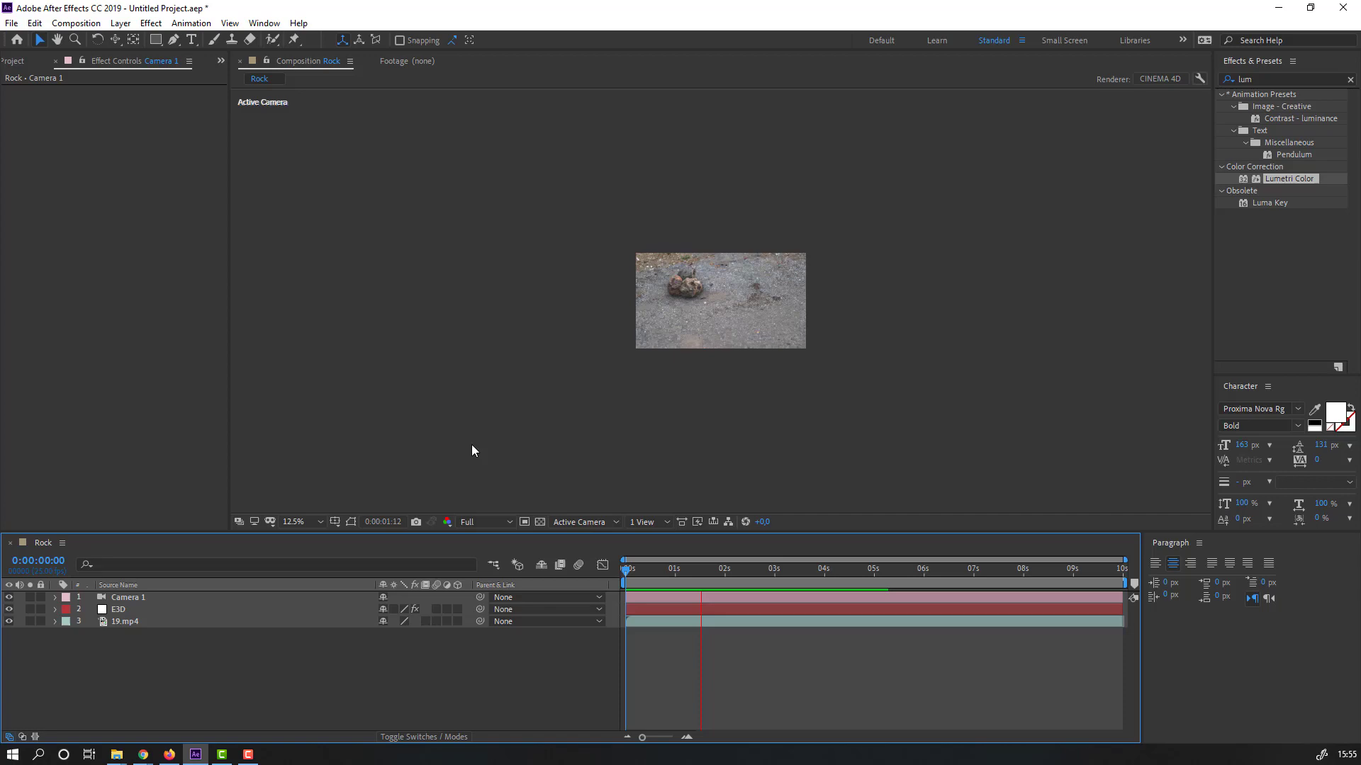
scroll(471, 445, "up", 2)
scroll(470, 444, "up", 2)
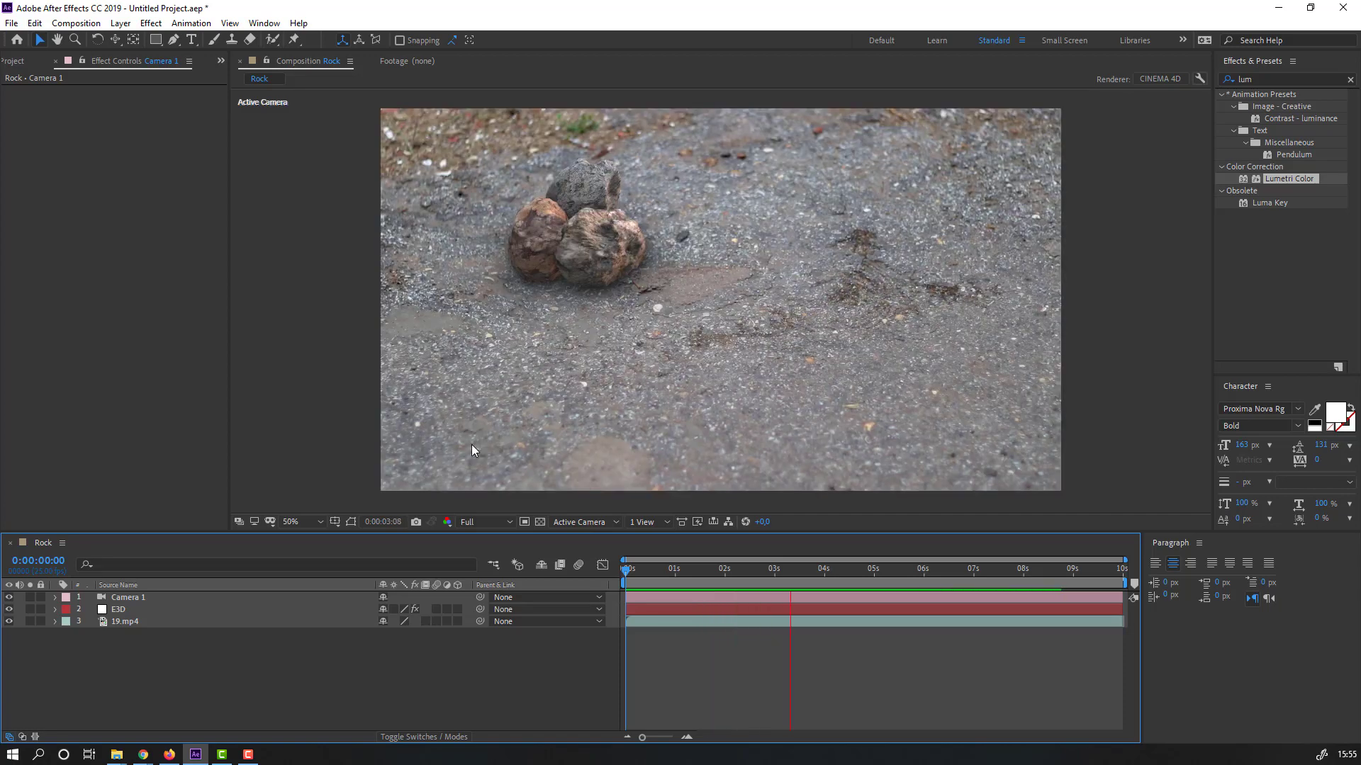
Step: Stop the preview at 0:00:02:11 and change the E3D layer's SSAO Intensity
left_click(747, 570)
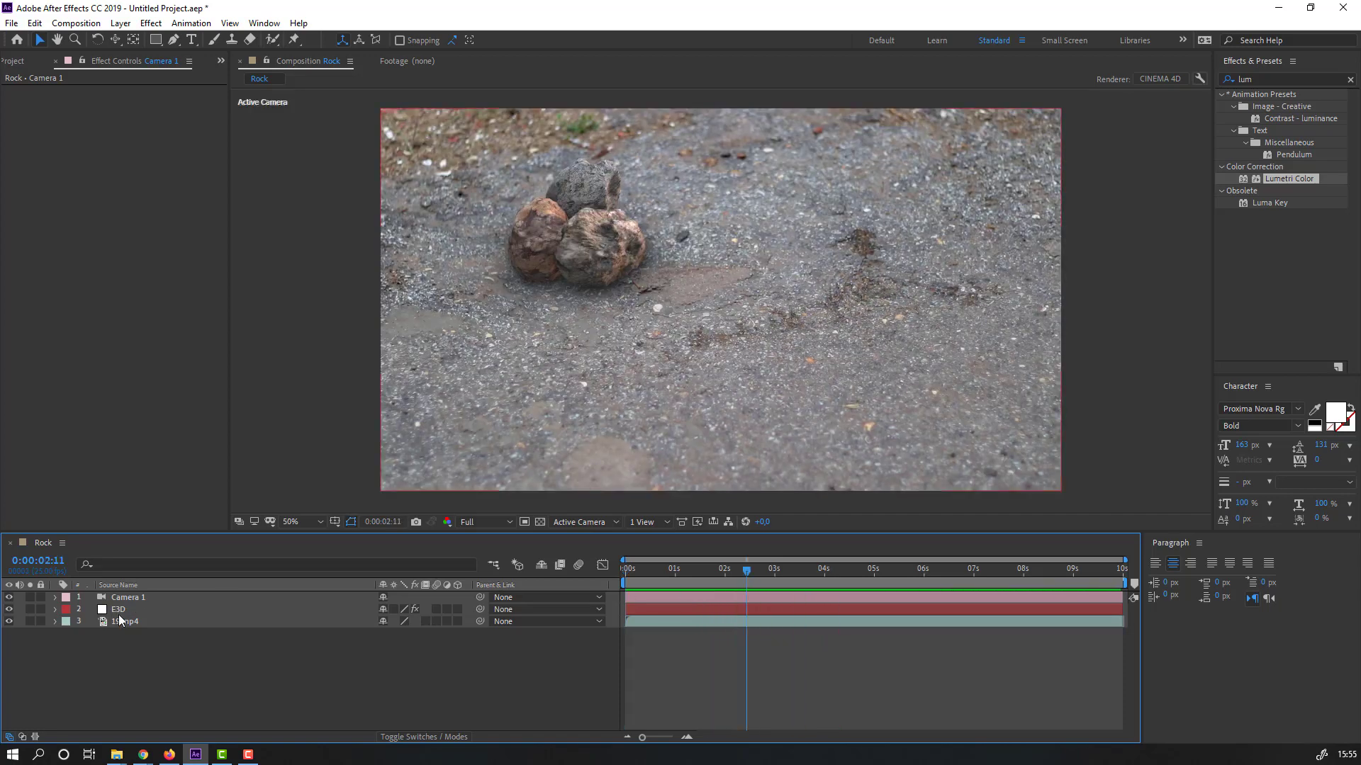
left_click(119, 610)
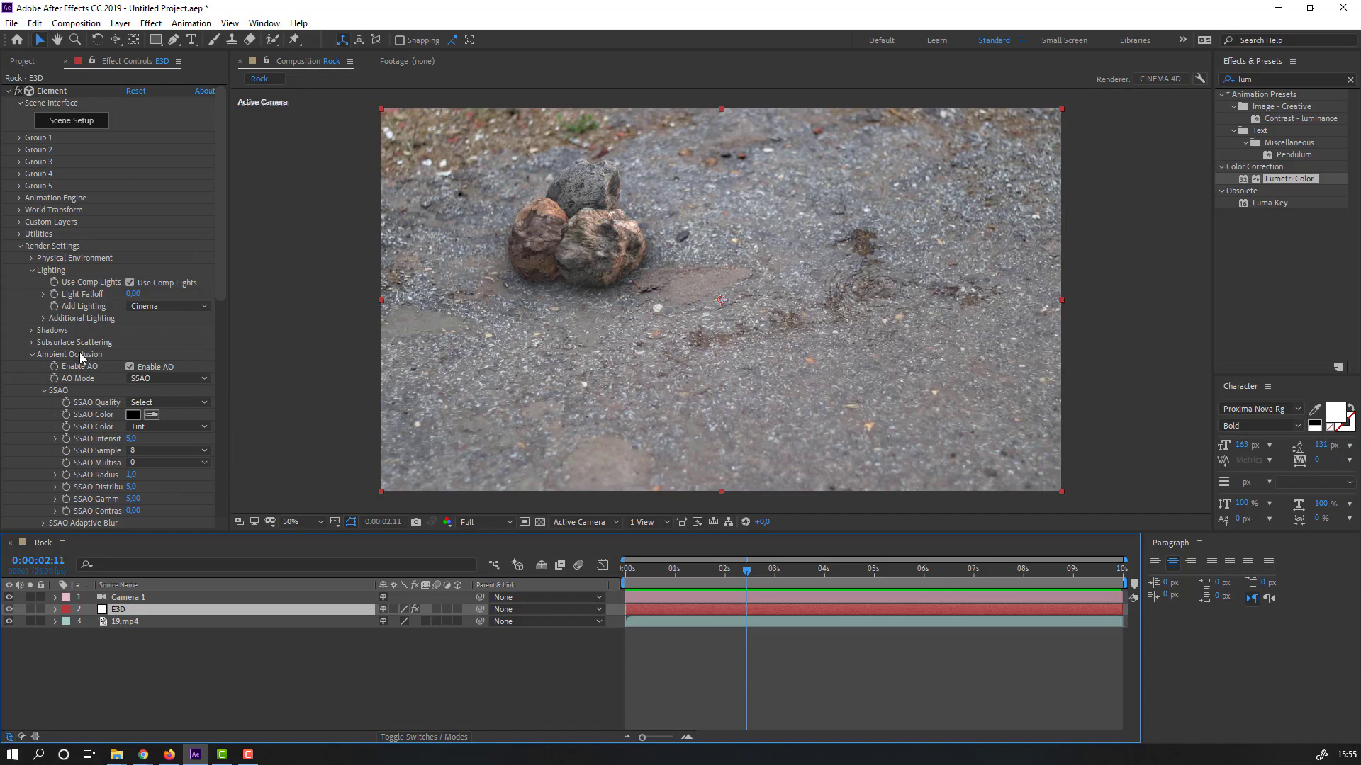
left_click(133, 440)
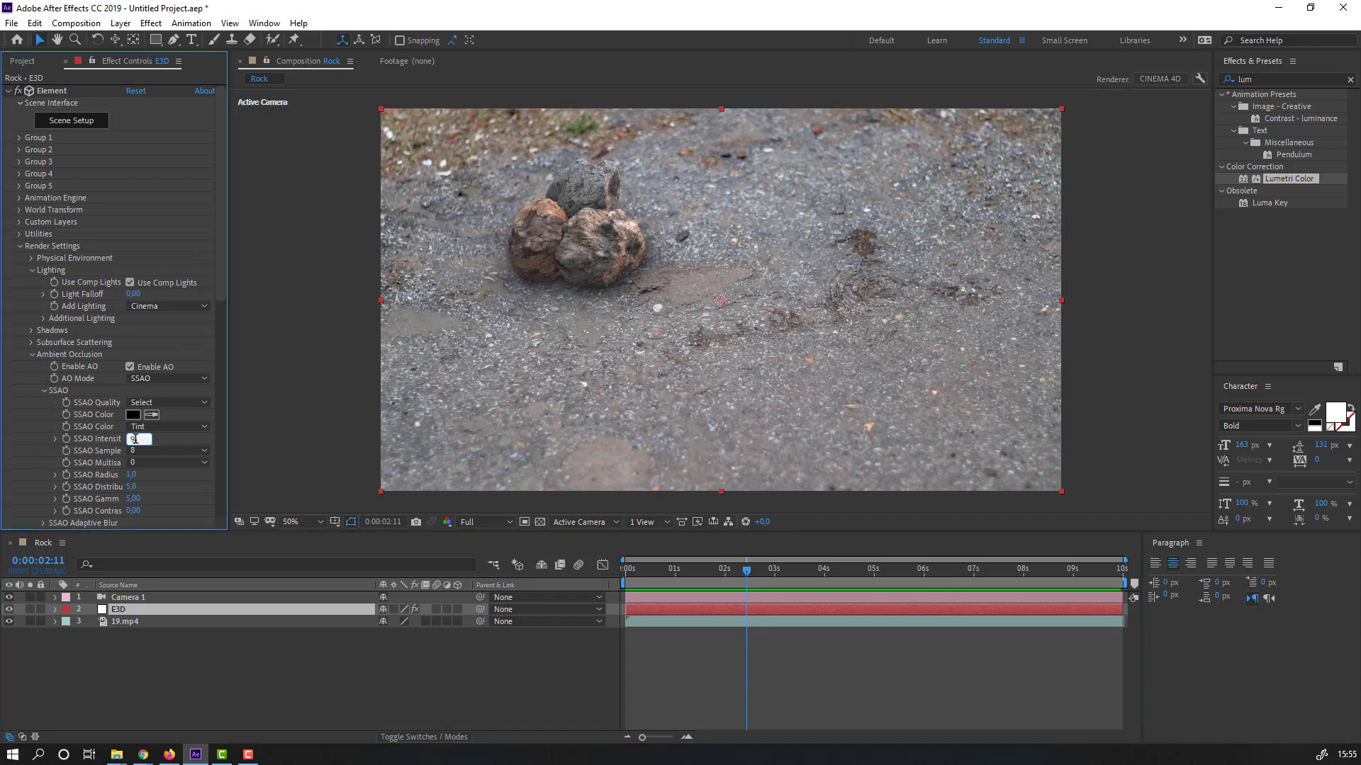
key("Return")
scroll(114, 84, "down", 4)
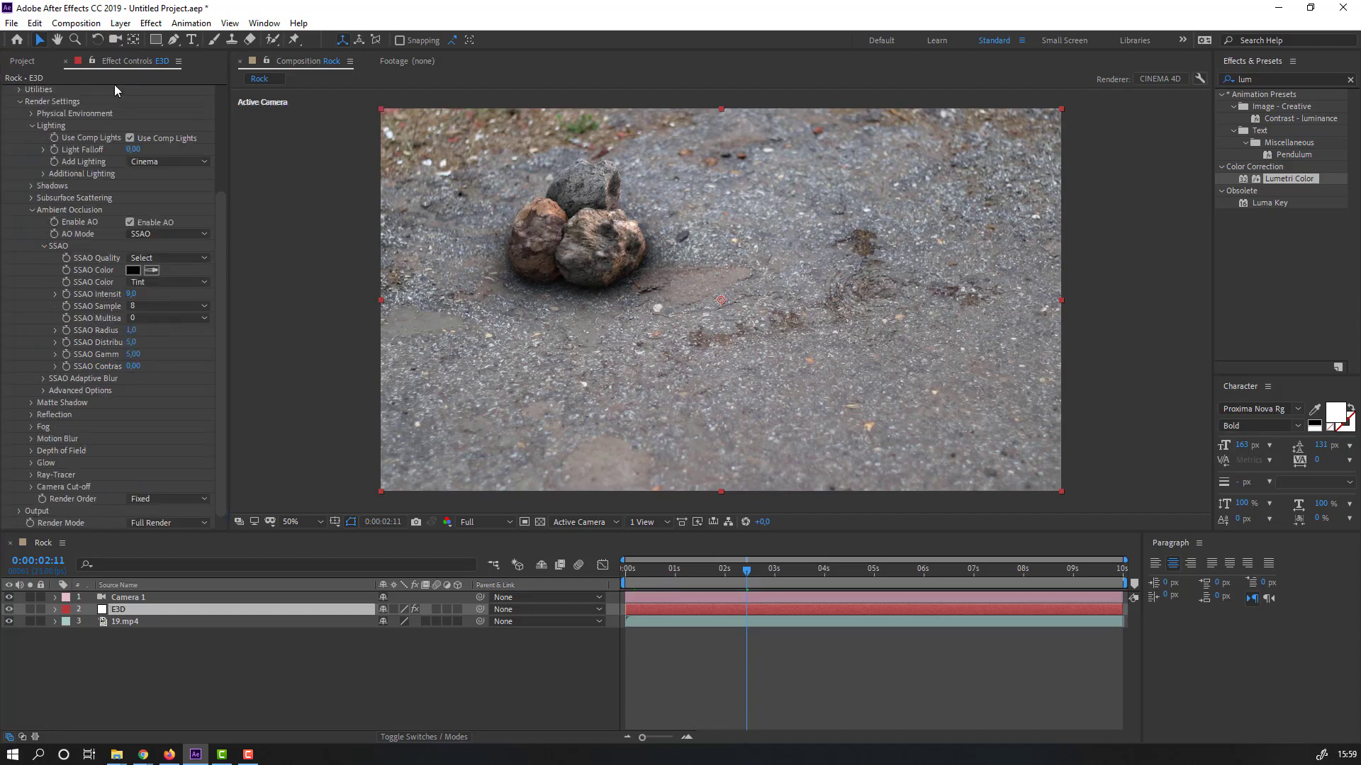
Step: Orbit the camera to frame two pale rocks right of centre, then re-edit SSAO Intensity
left_click(113, 40)
left_click_drag(537, 261, 842, 246)
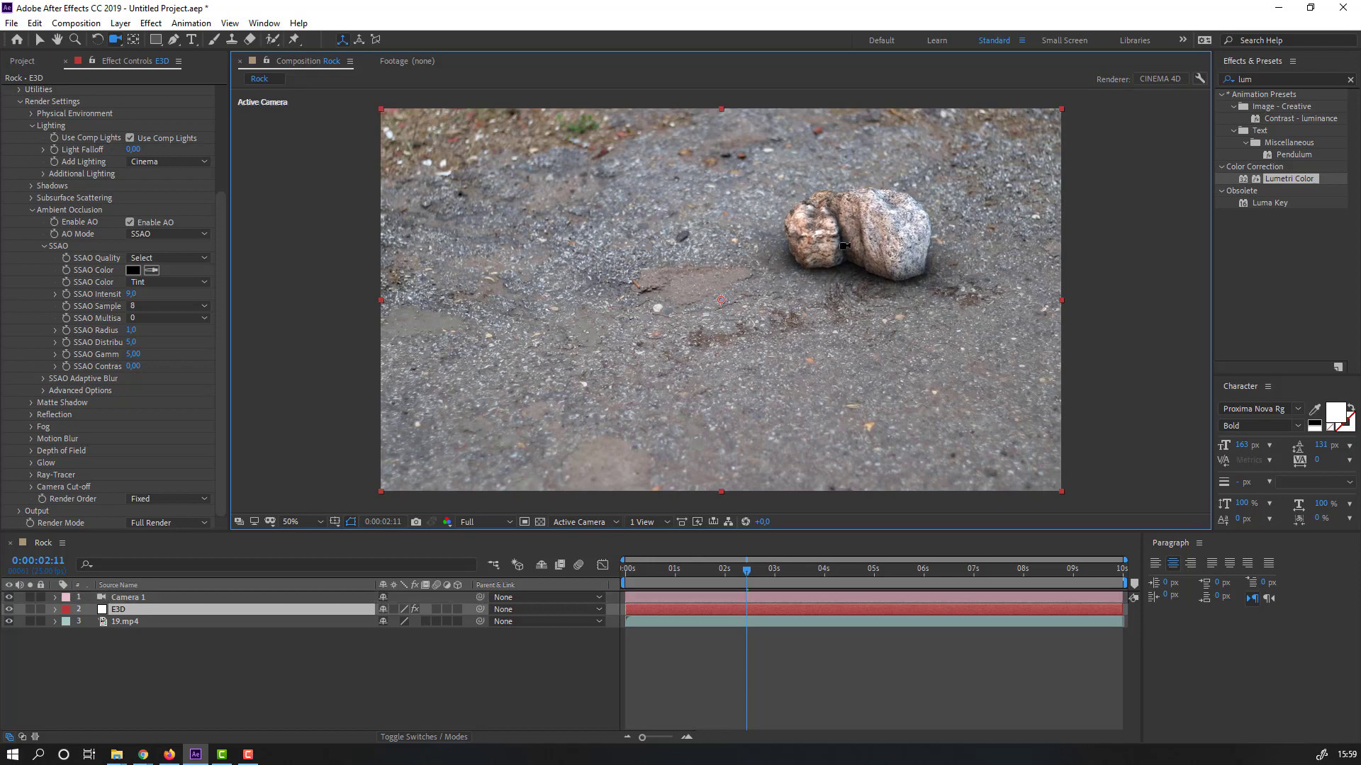
left_click(132, 294)
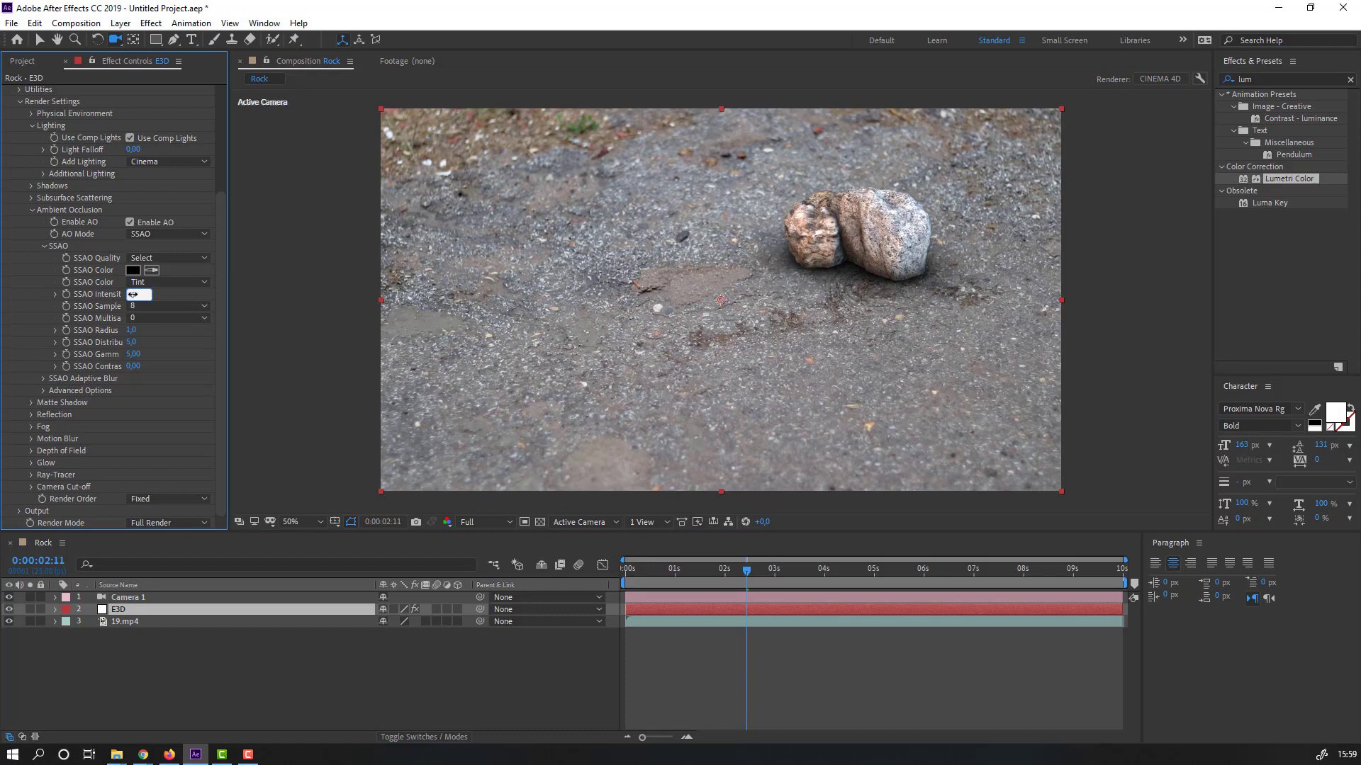
key("Return")
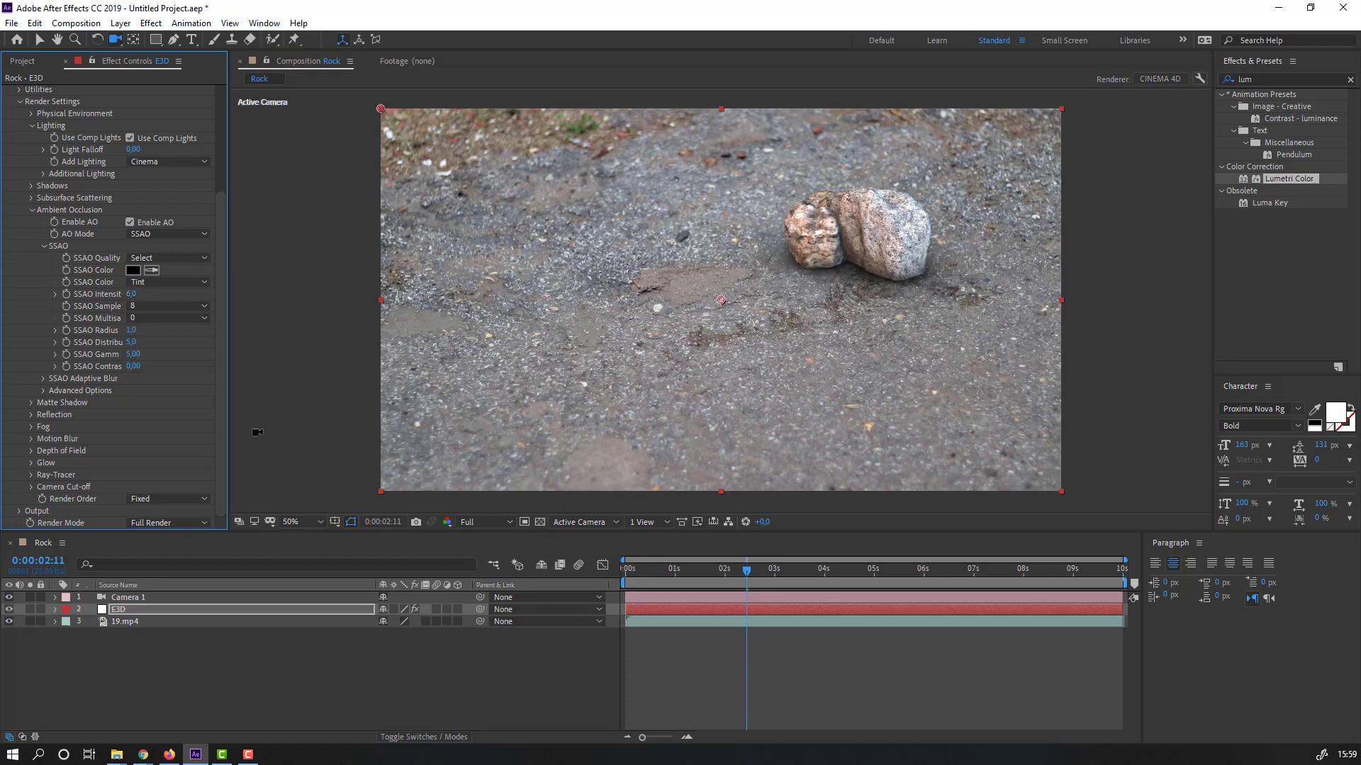
scroll(113, 417, "down", 1)
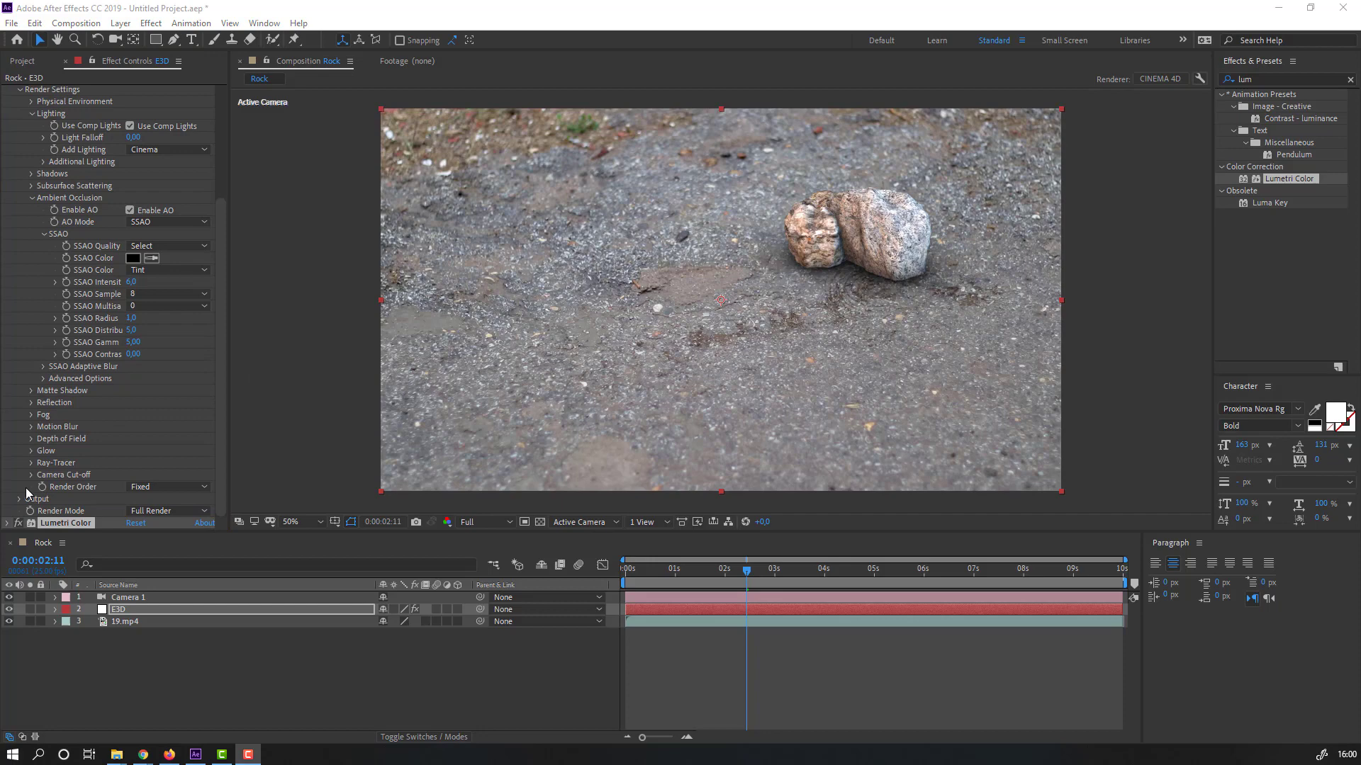
Step: Set Lumetri Contrast to -73, Highlights to -37 and Shadows to 13
left_click(10, 524)
scroll(32, 467, "down", 5)
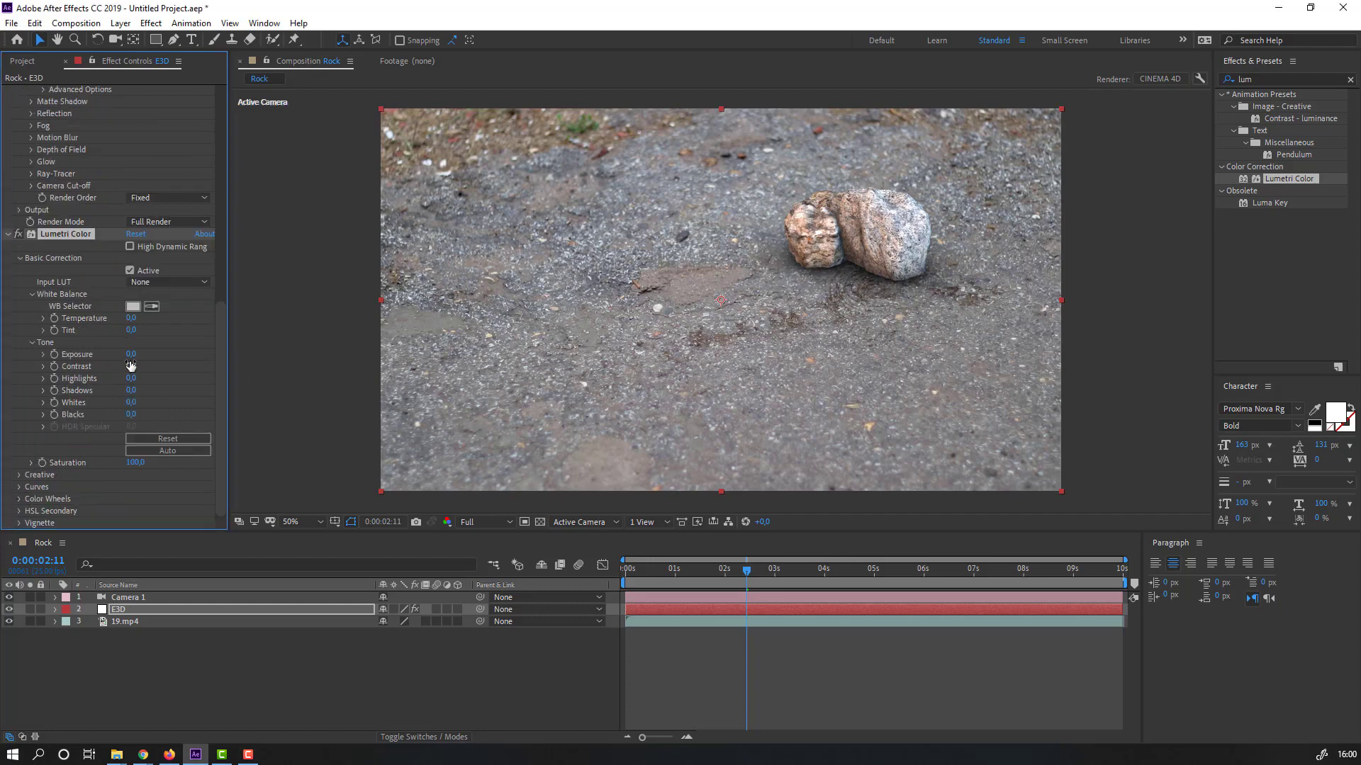
left_click_drag(132, 367, 154, 366)
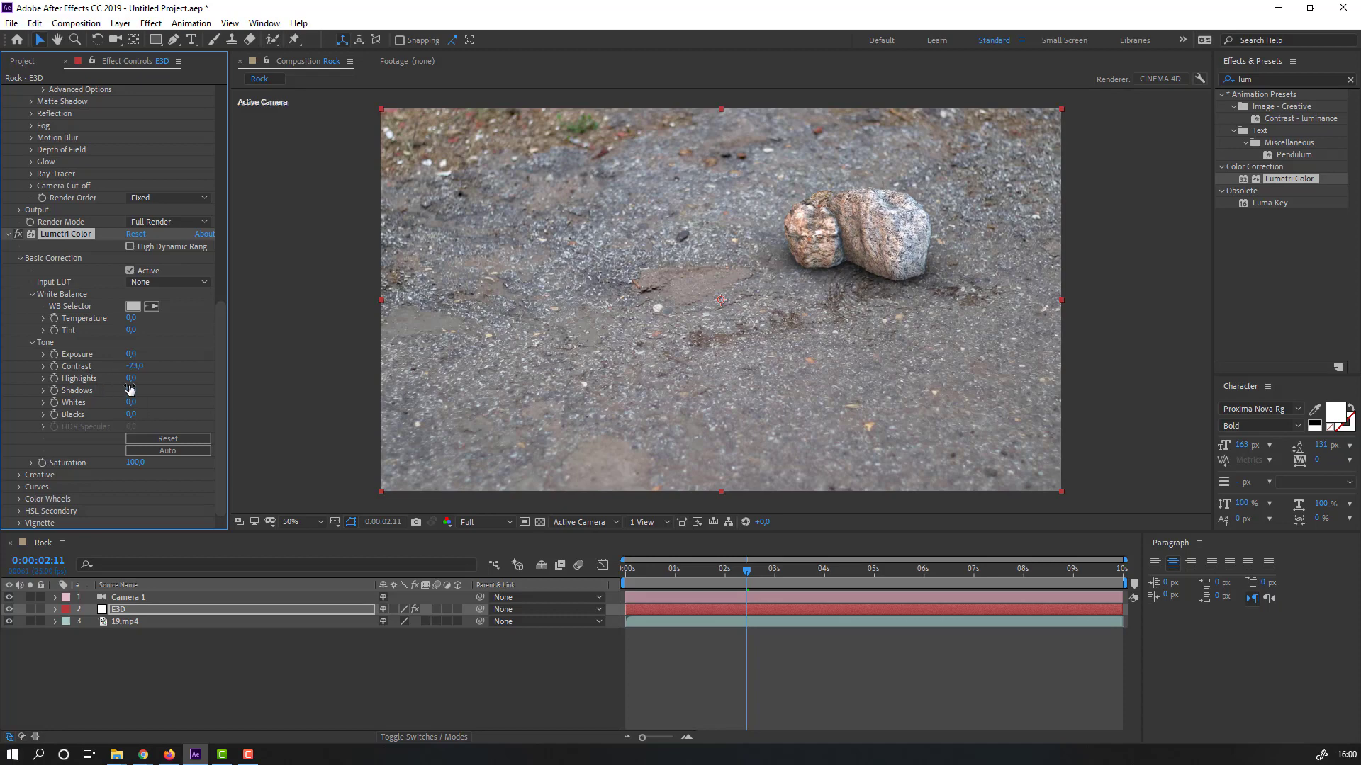
key("ctrl+z")
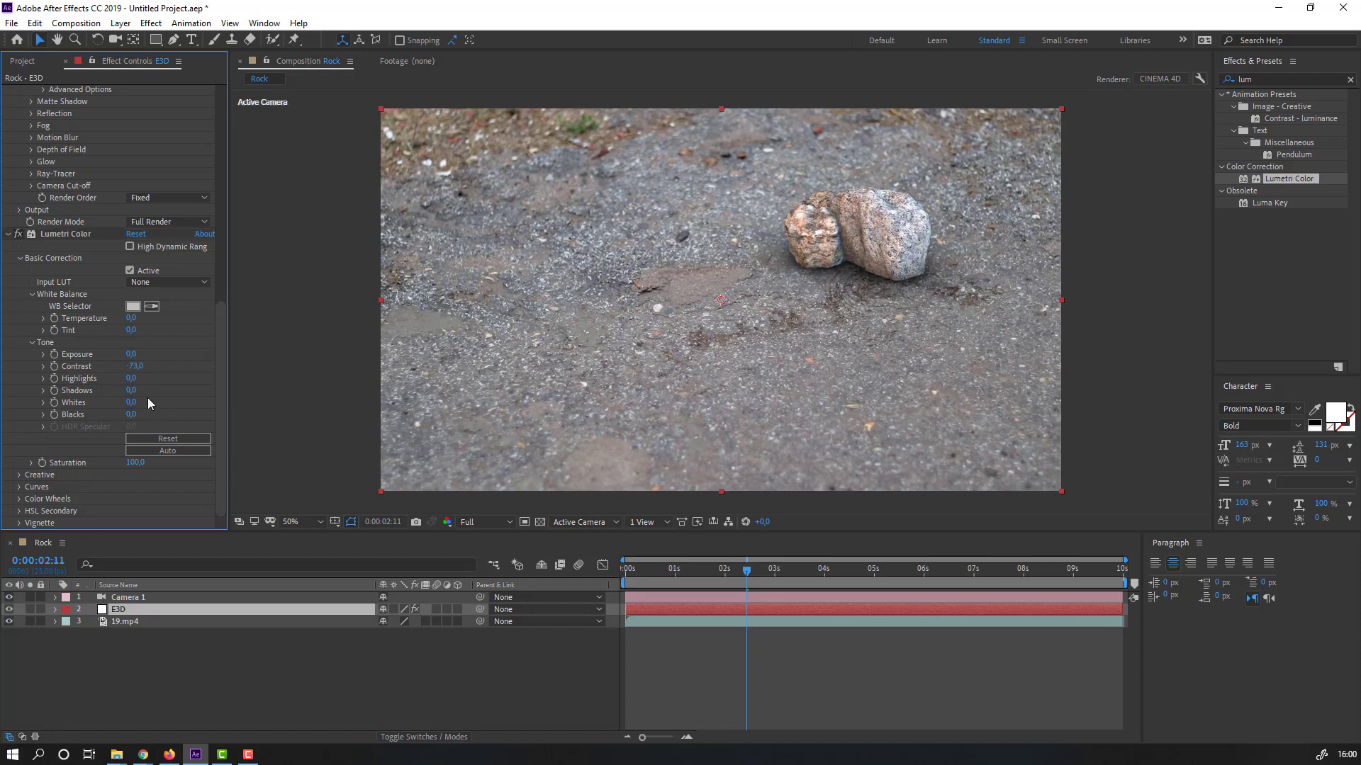
left_click_drag(136, 382, 120, 379)
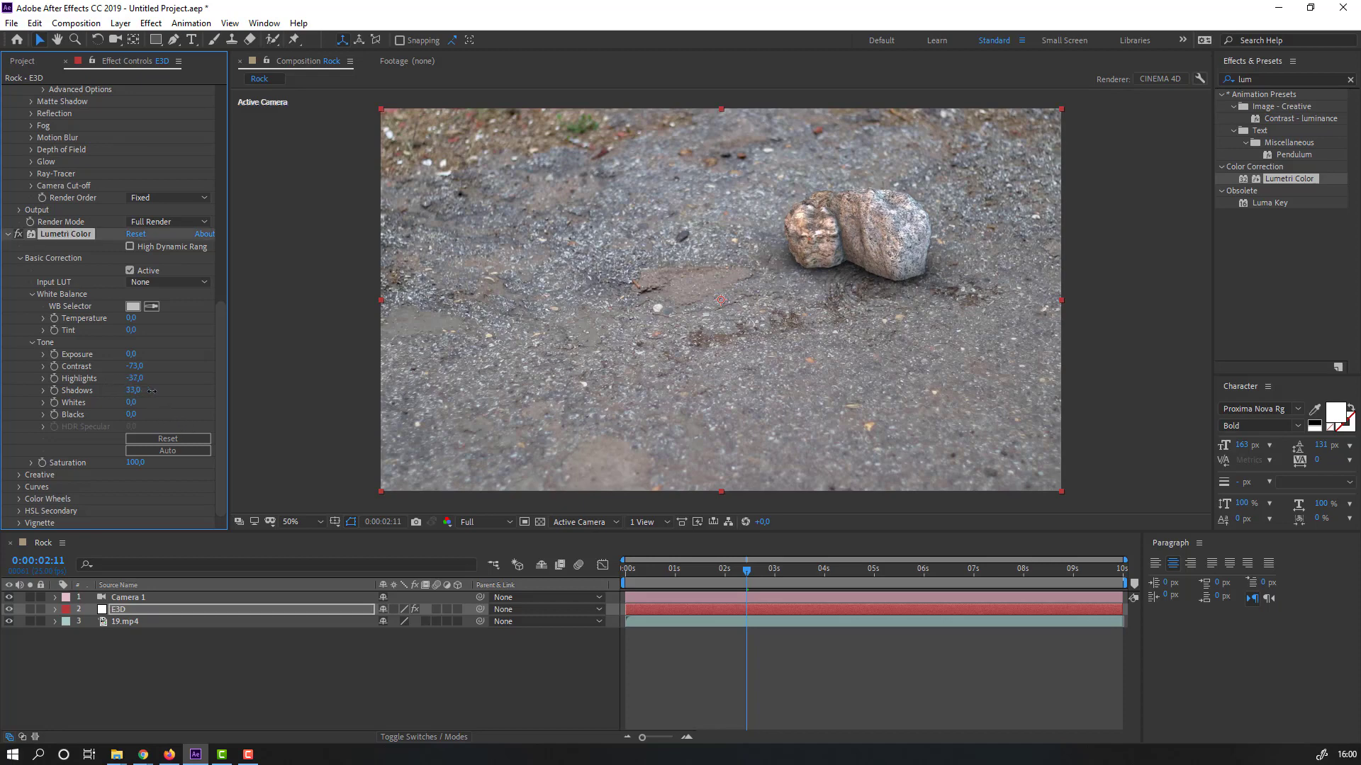
left_click_drag(117, 397, 111, 394)
scroll(509, 398, "down", 4)
scroll(496, 401, "up", 2)
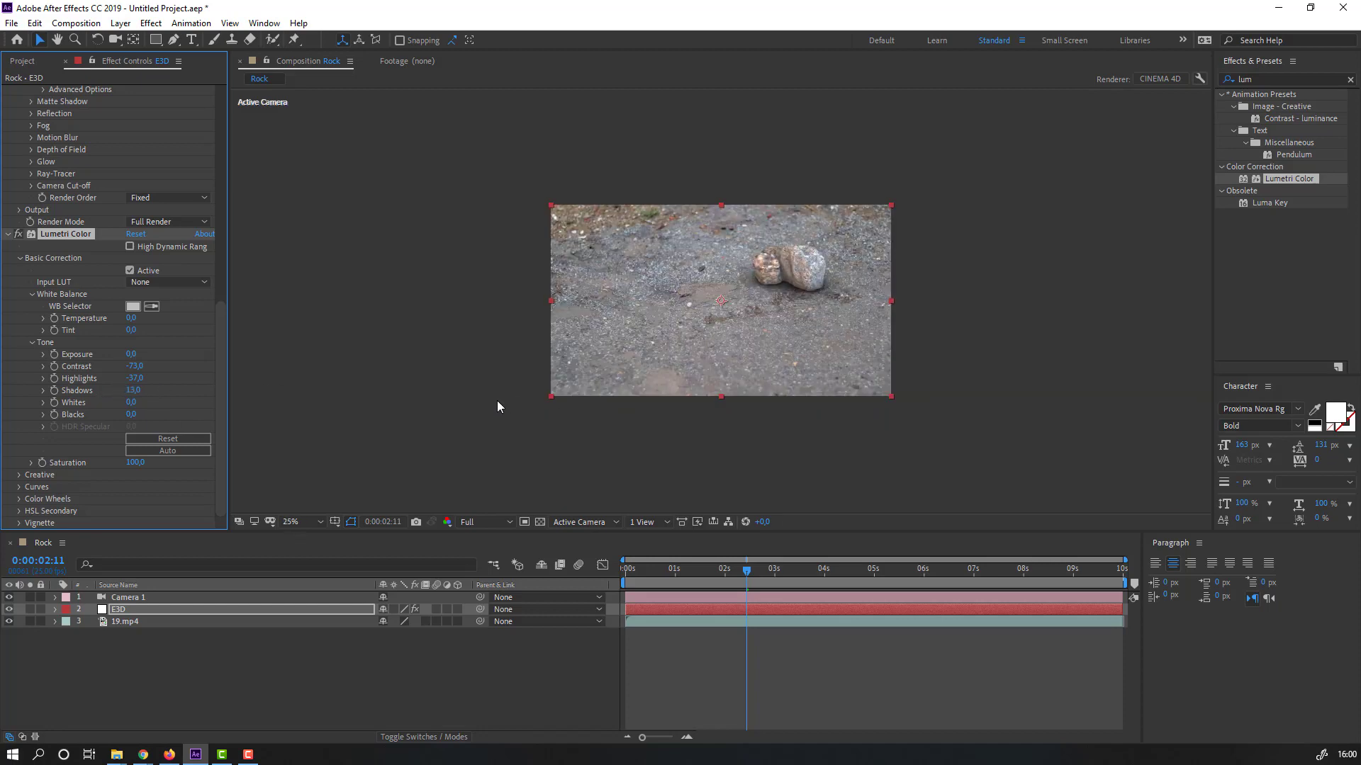
scroll(500, 404, "up", 2)
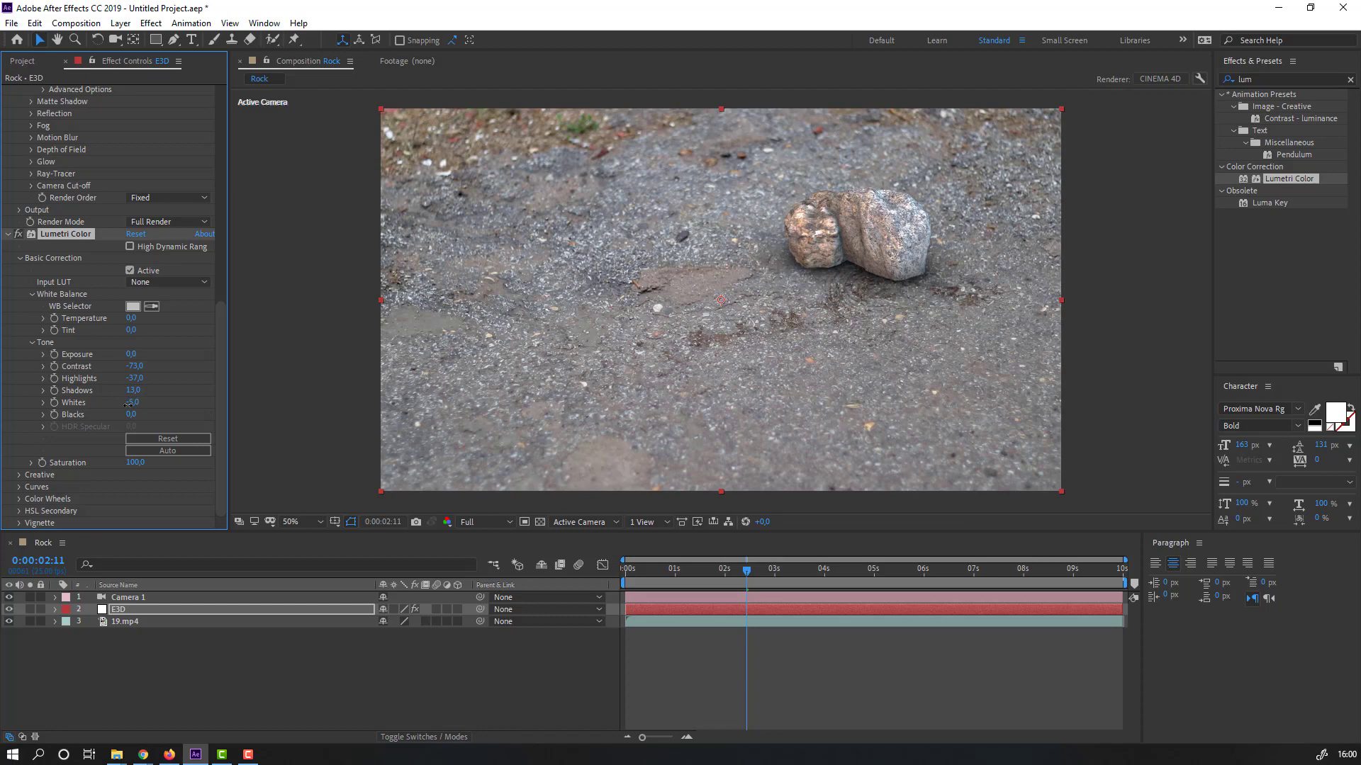
left_click(481, 693)
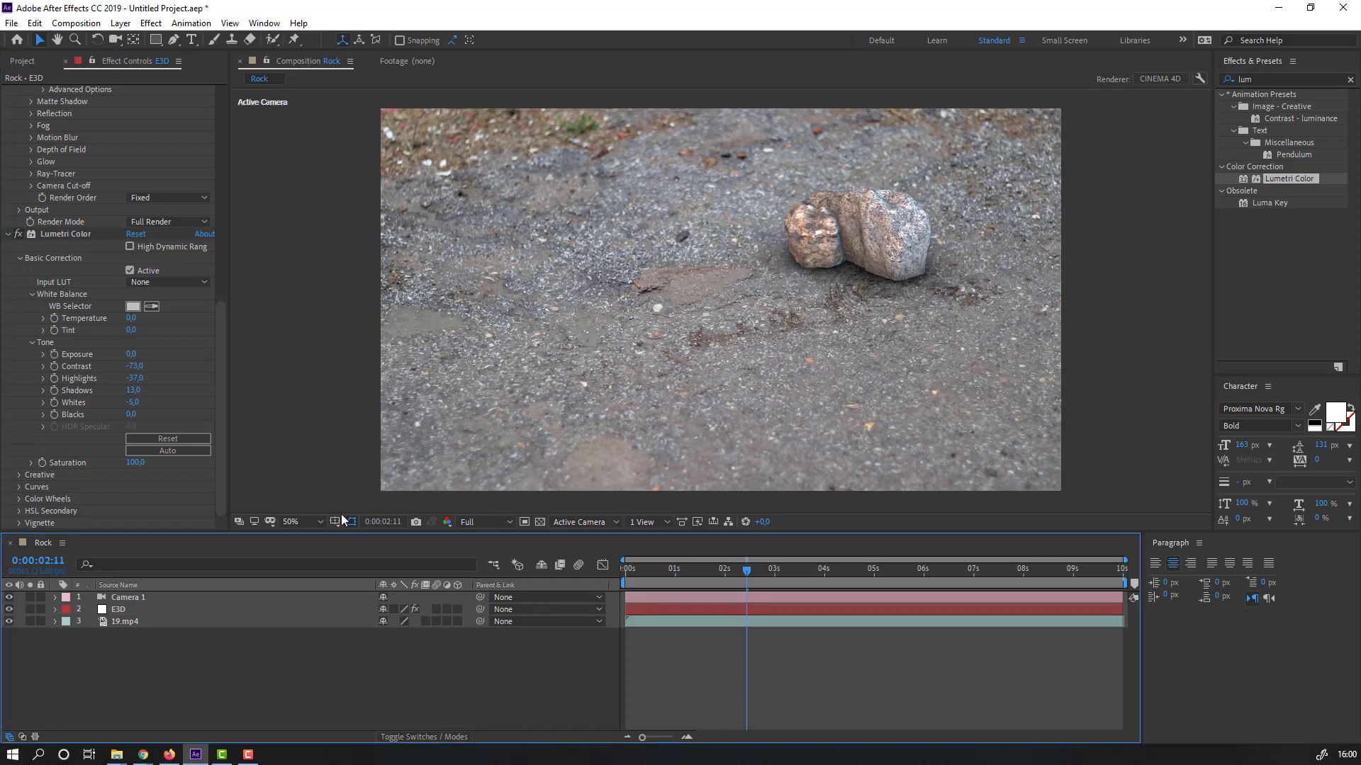
key("space")
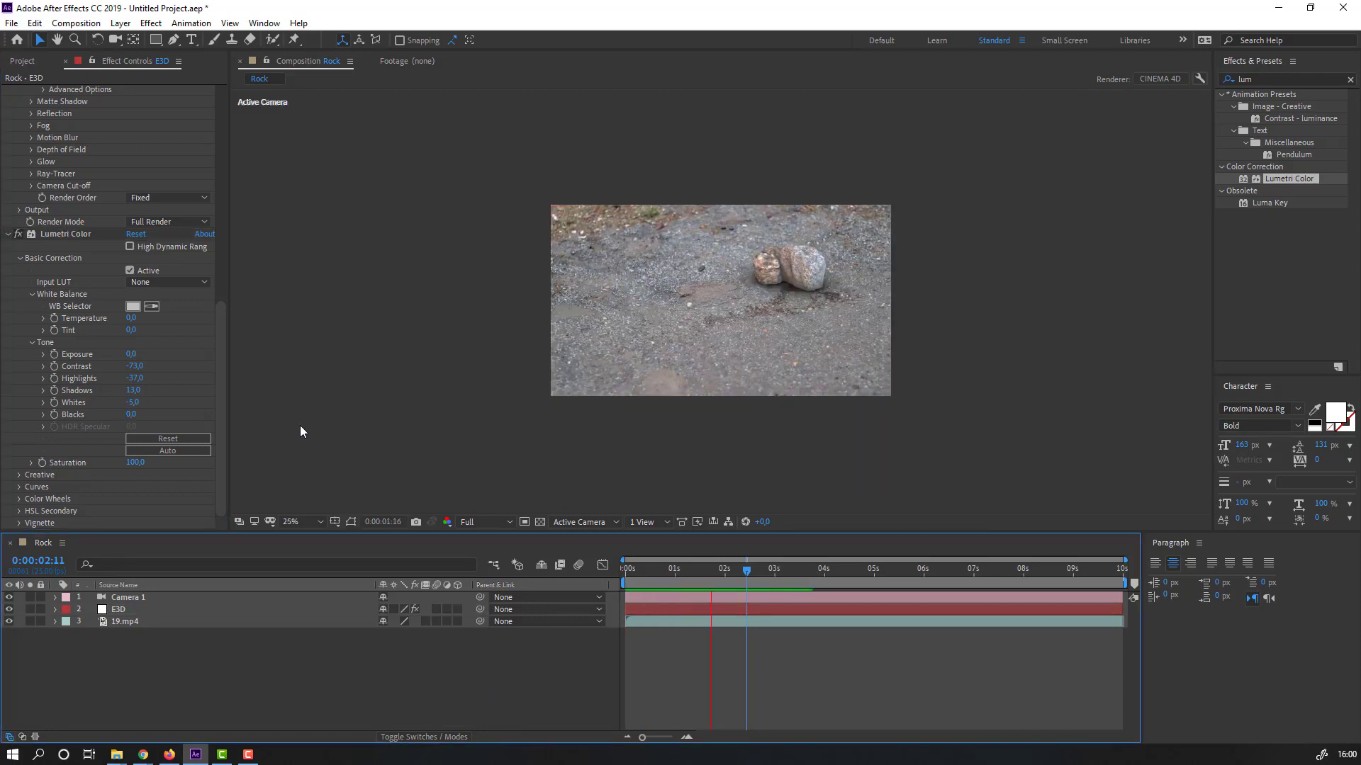
key("period")
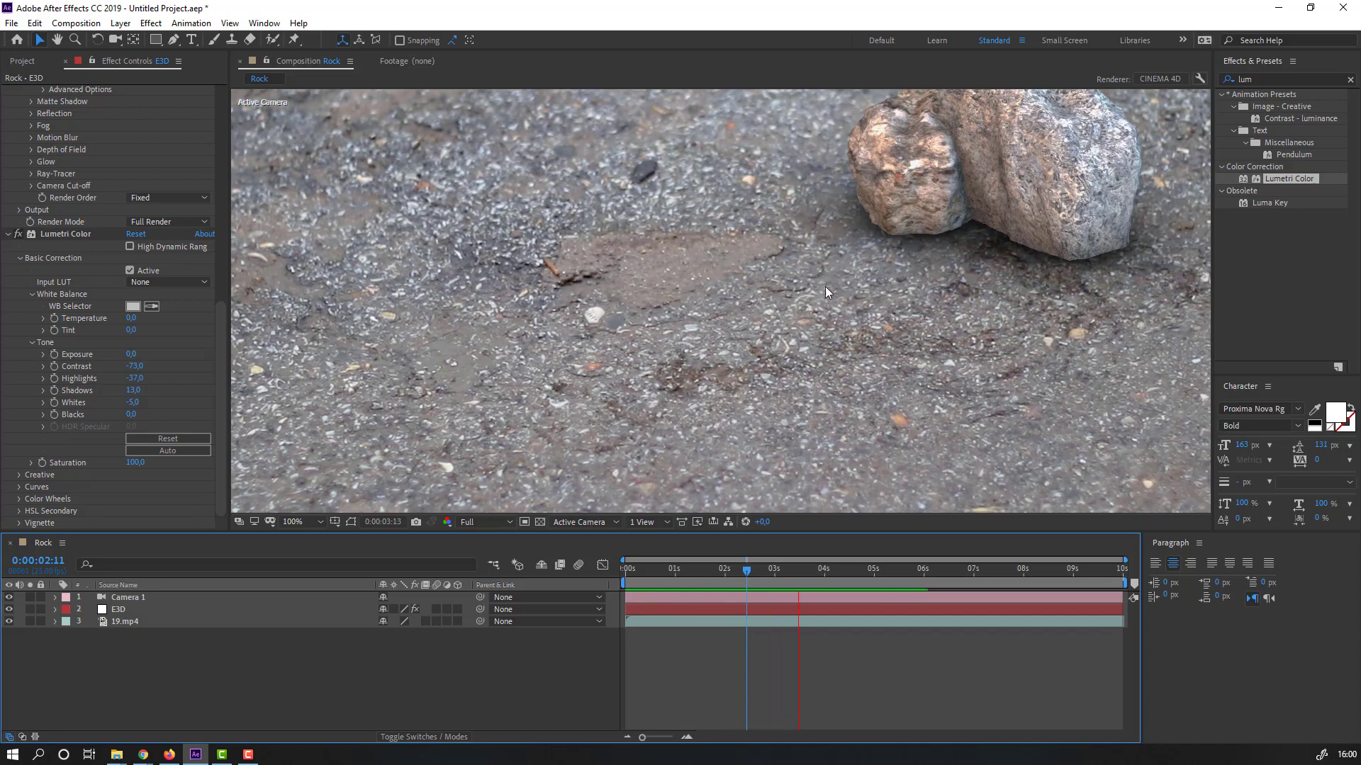
key("comma")
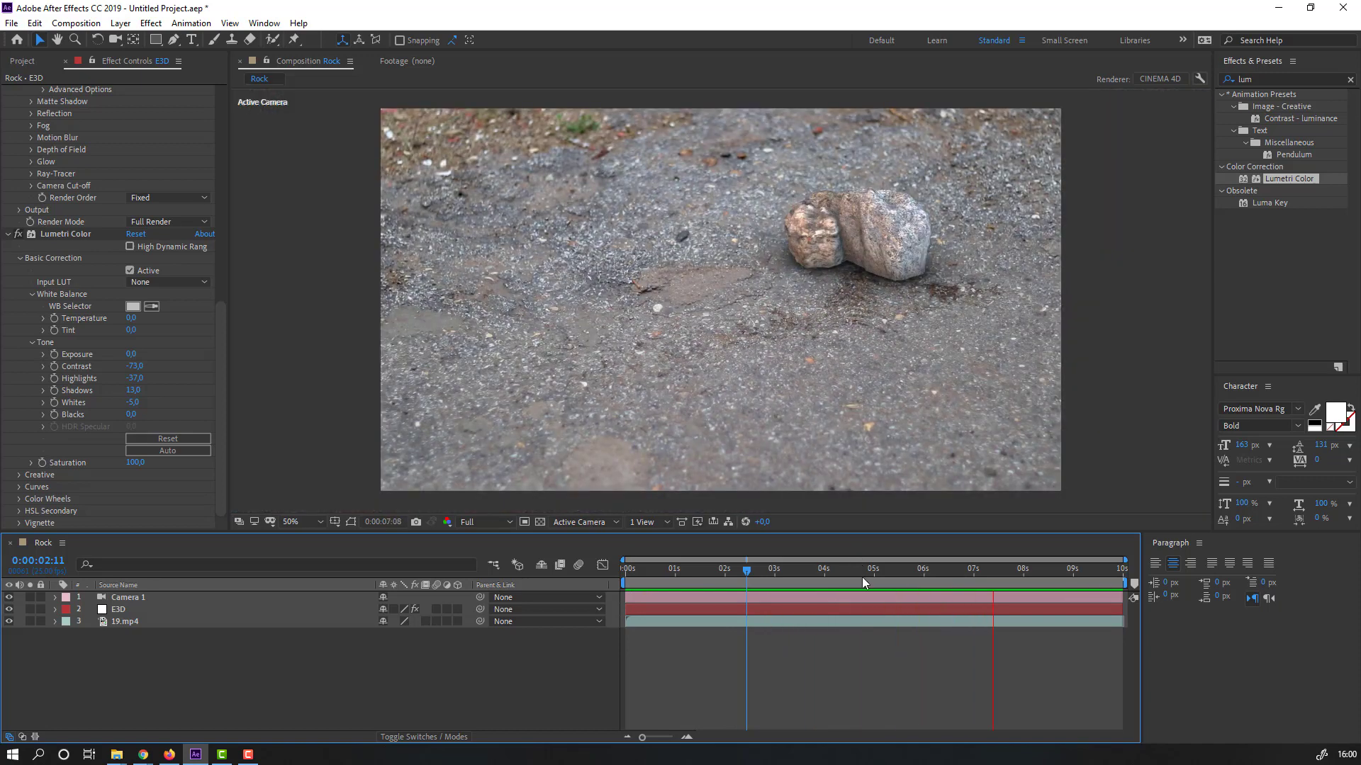
left_click(299, 522)
left_click(318, 291)
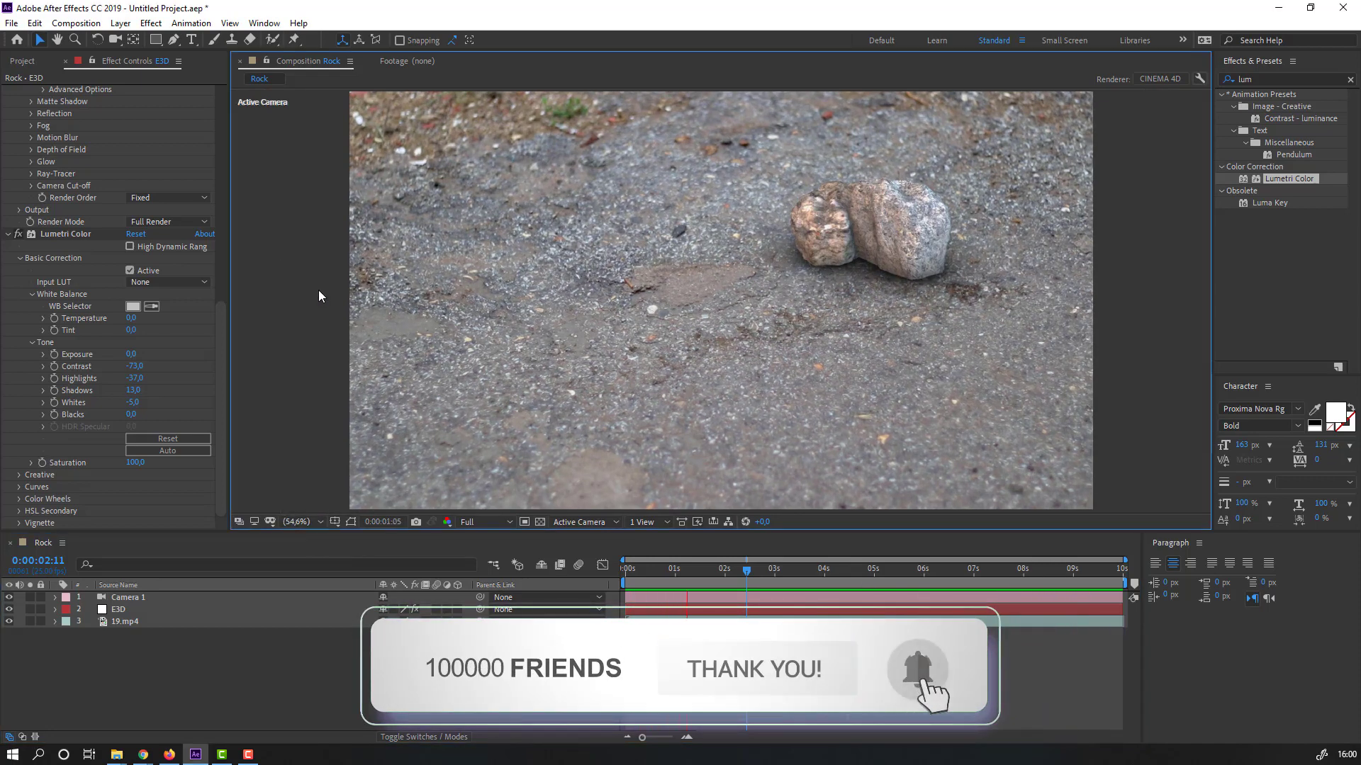